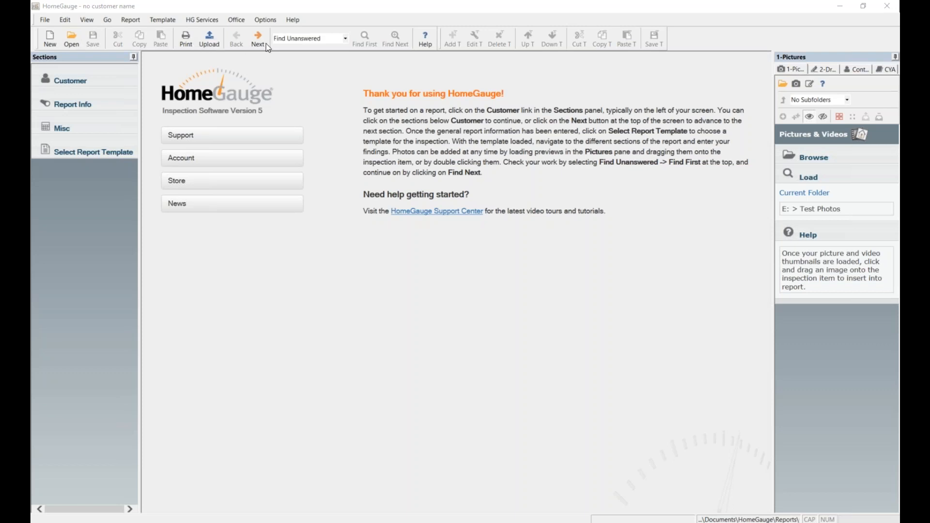
# Leave the Find Unanswered setting unchanged, open the HG5 help window and drag it into view.
pyautogui.click(347, 39)
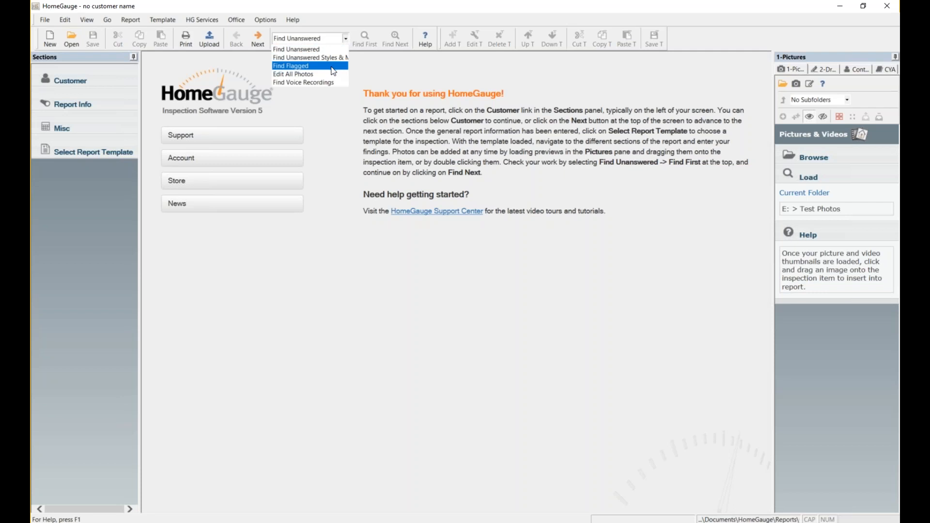
pyautogui.click(372, 59)
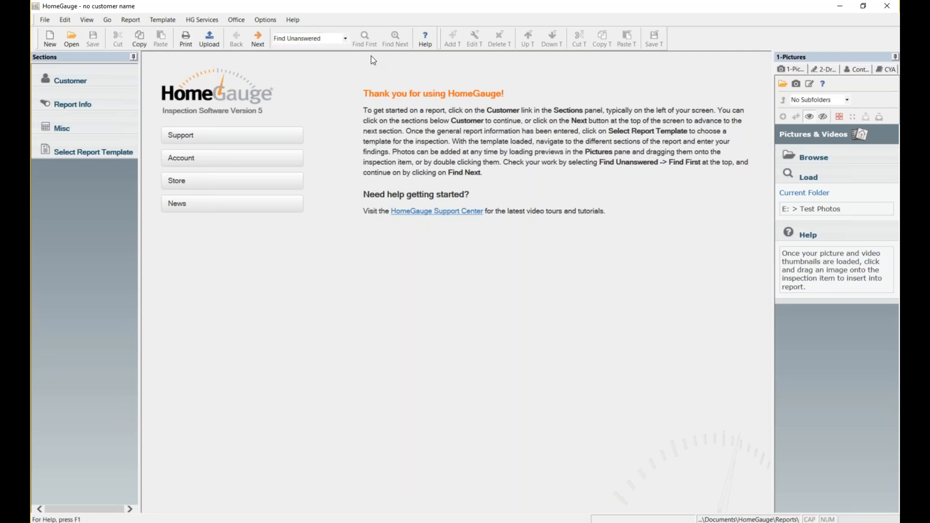
pyautogui.click(425, 39)
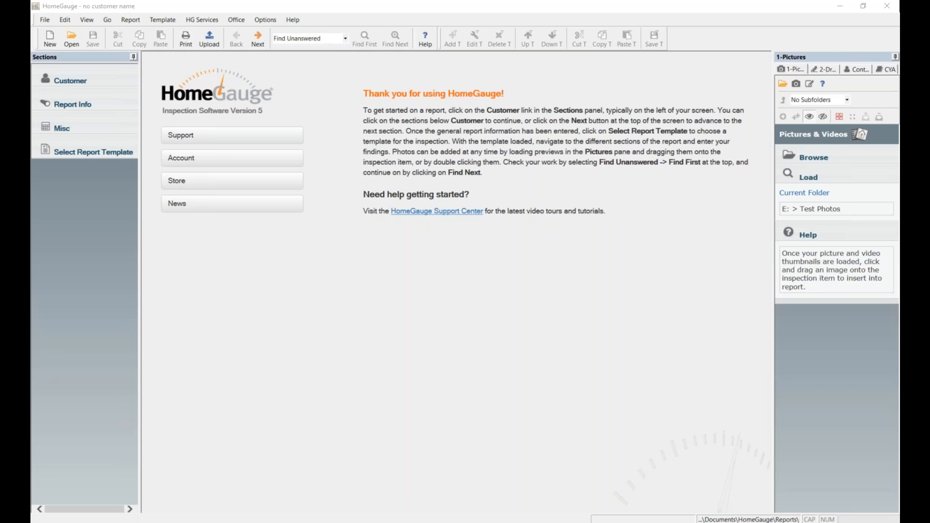
pyautogui.moveTo(900, 130); pyautogui.dragTo(398, 100)
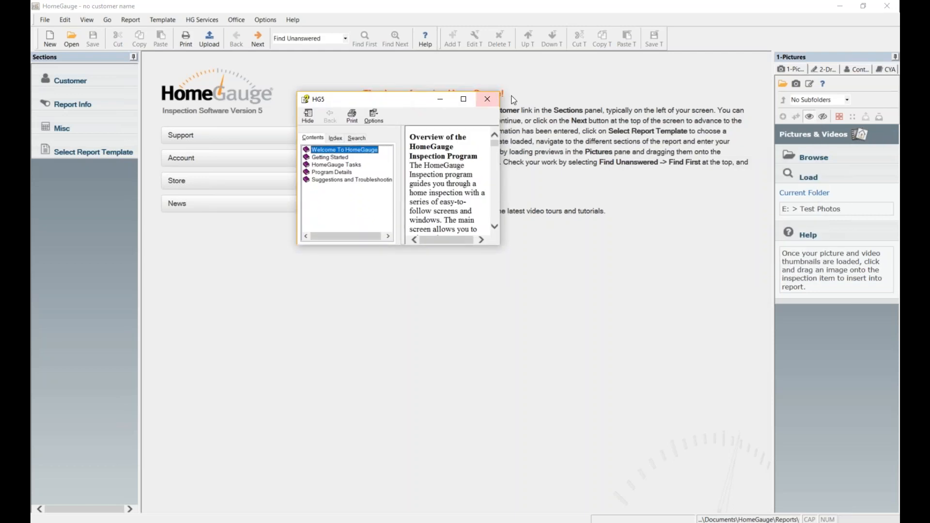
# Close the HG5 help window and bring the 1-Pictures panel forward.
pyautogui.click(488, 101)
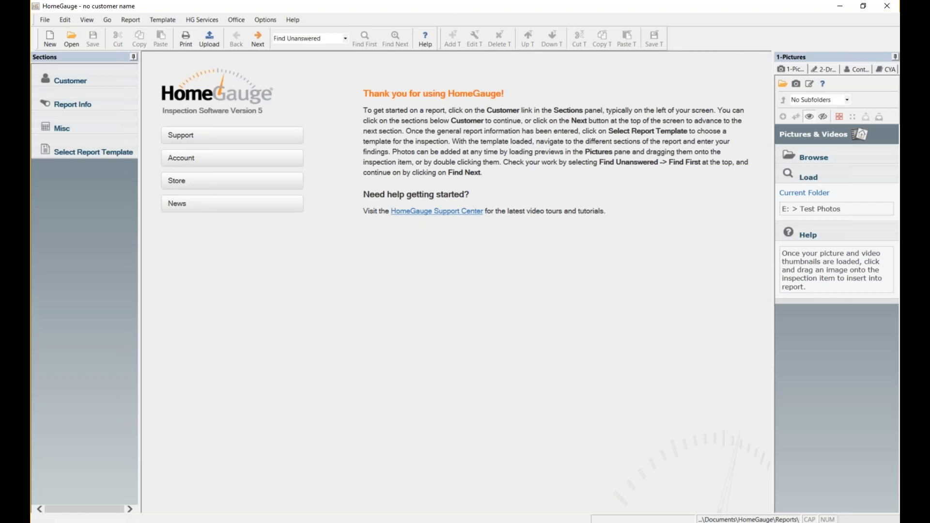
pyautogui.click(790, 74)
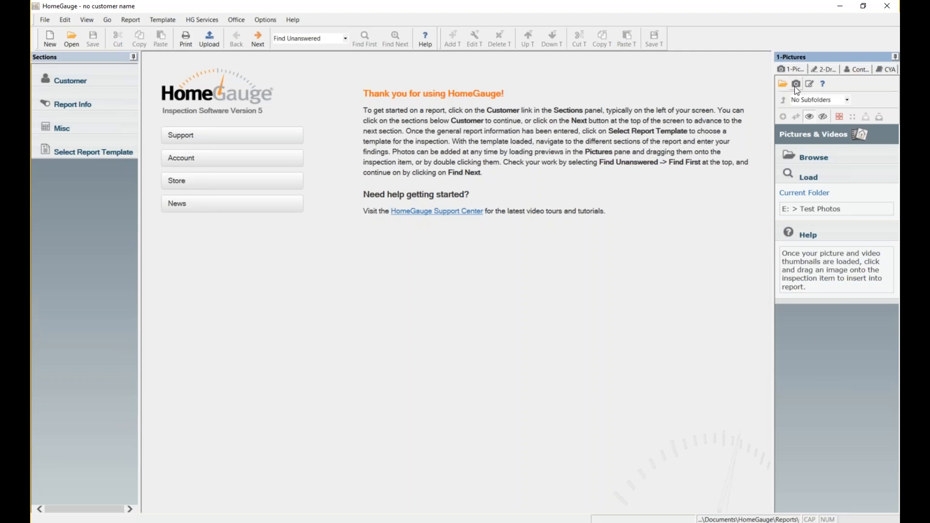
# Switch the side panel to 2-Drawings and load the Drawings > Appliances folder.
pyautogui.click(826, 69)
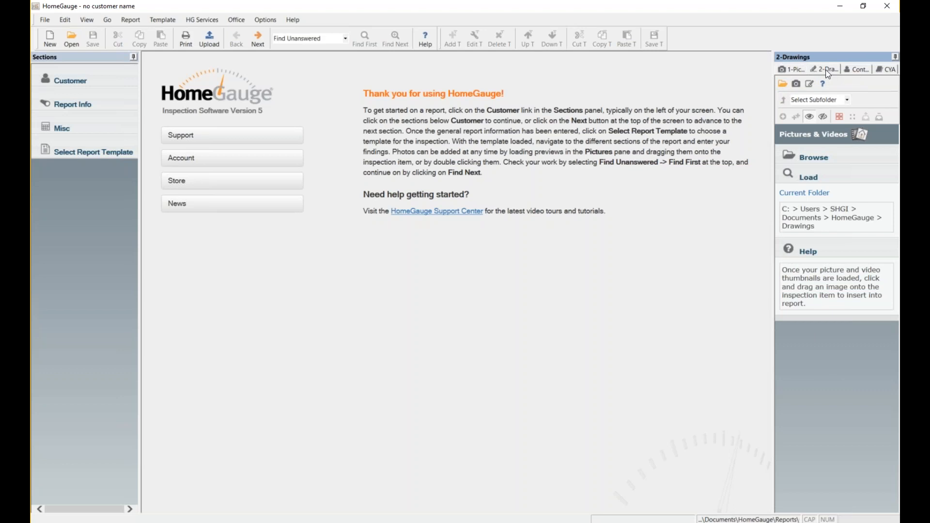
pyautogui.click(784, 86)
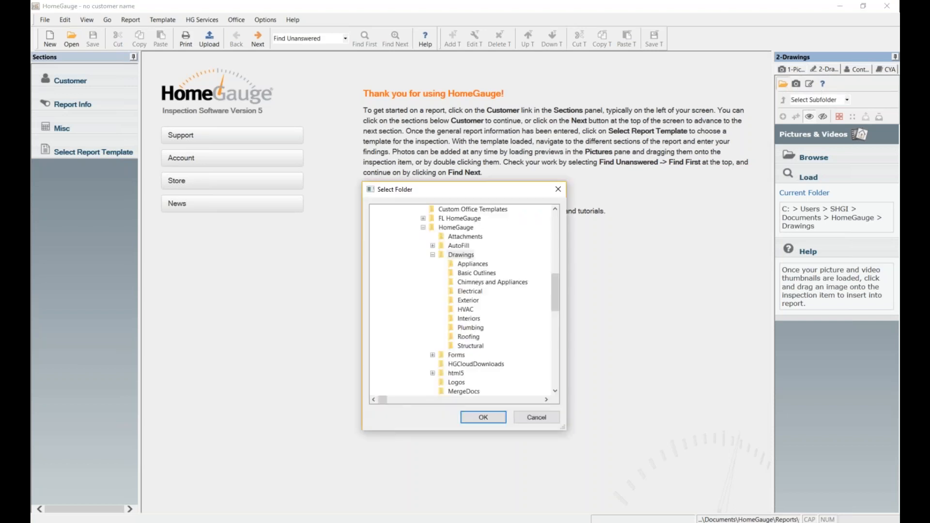
pyautogui.click(468, 256)
pyautogui.click(481, 267)
pyautogui.click(479, 419)
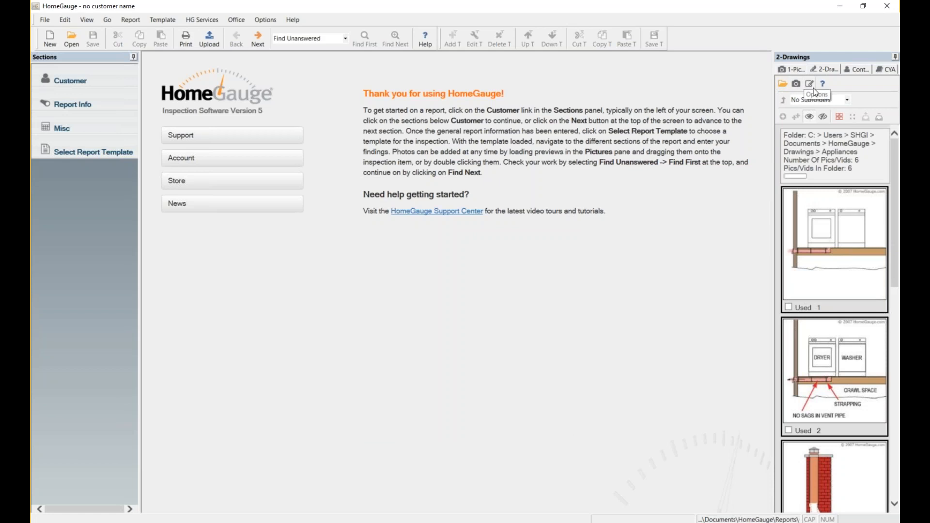
# Filter contacts to non-customers, then customers, and switch the side panel to CYA.
pyautogui.click(853, 70)
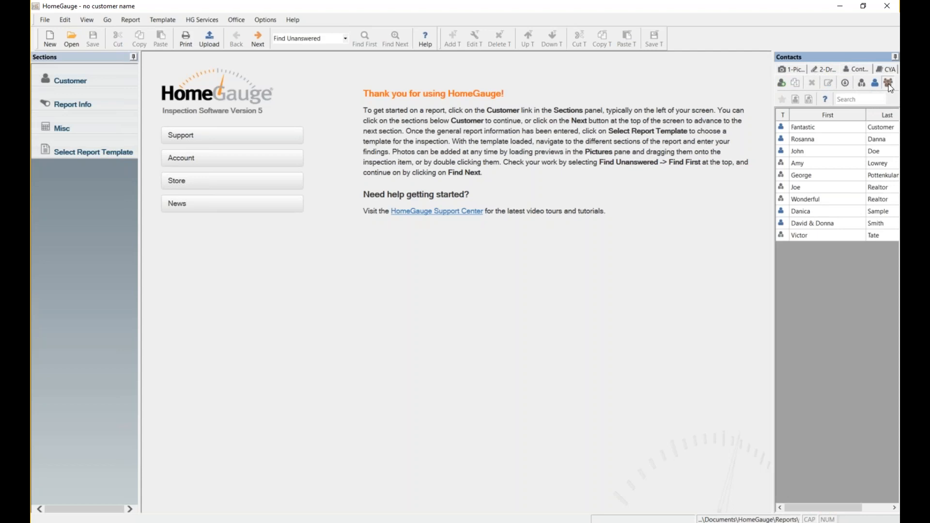
pyautogui.click(862, 83)
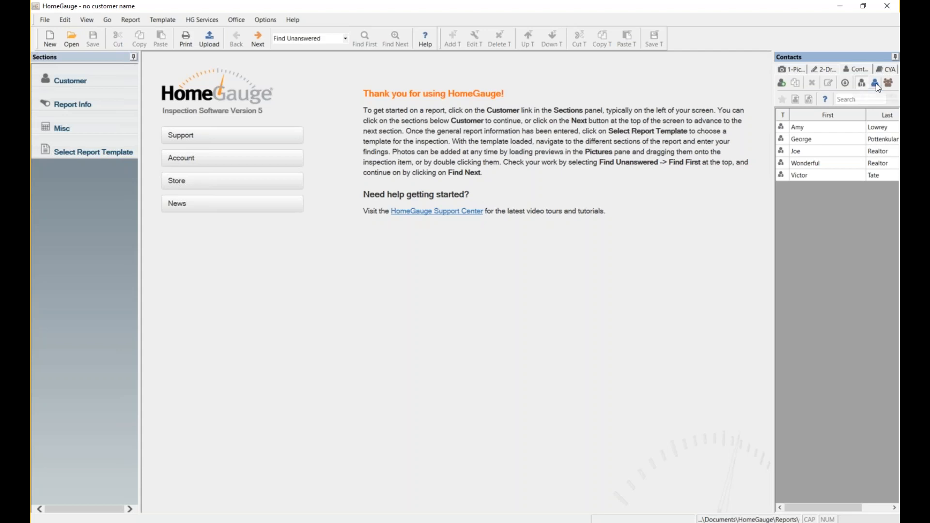
pyautogui.click(874, 84)
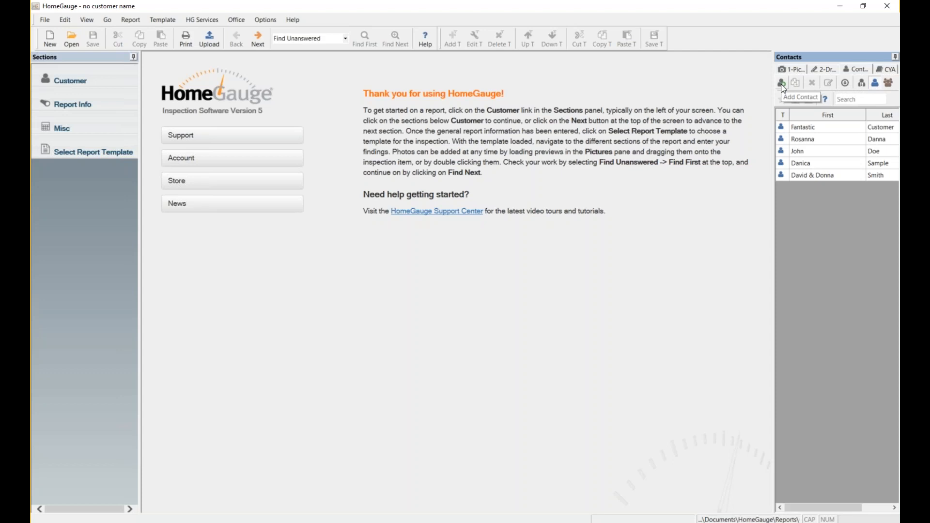
pyautogui.click(887, 71)
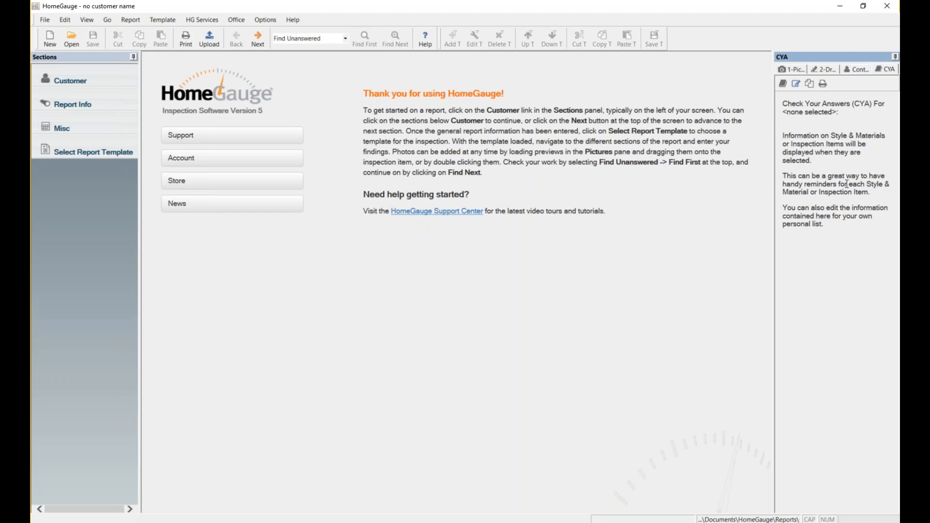
# Return to the 1-Pictures panel, widen it slightly and keep it docked after toggling auto-hide.
pyautogui.click(786, 71)
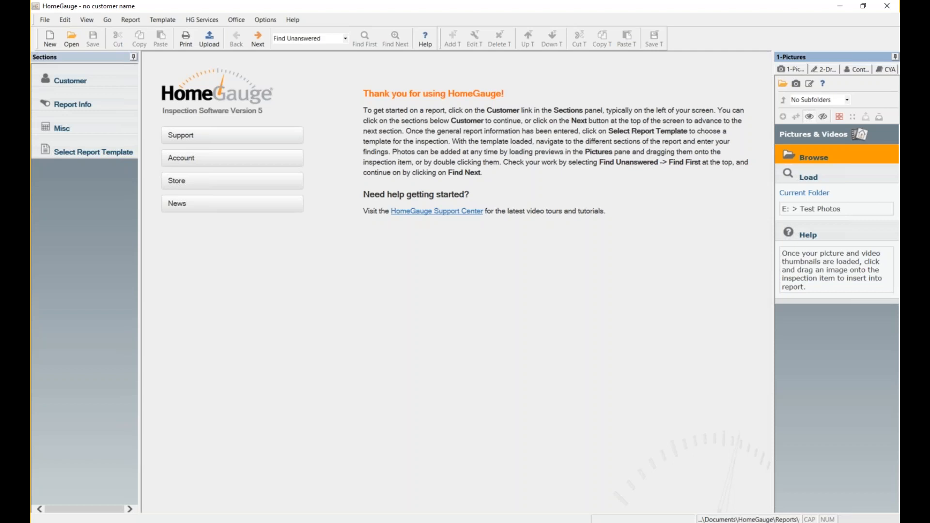
pyautogui.moveTo(772, 149)
pyautogui.mouseDown()
pyautogui.moveTo(701, 149)
pyautogui.moveTo(771, 155)
pyautogui.mouseUp()
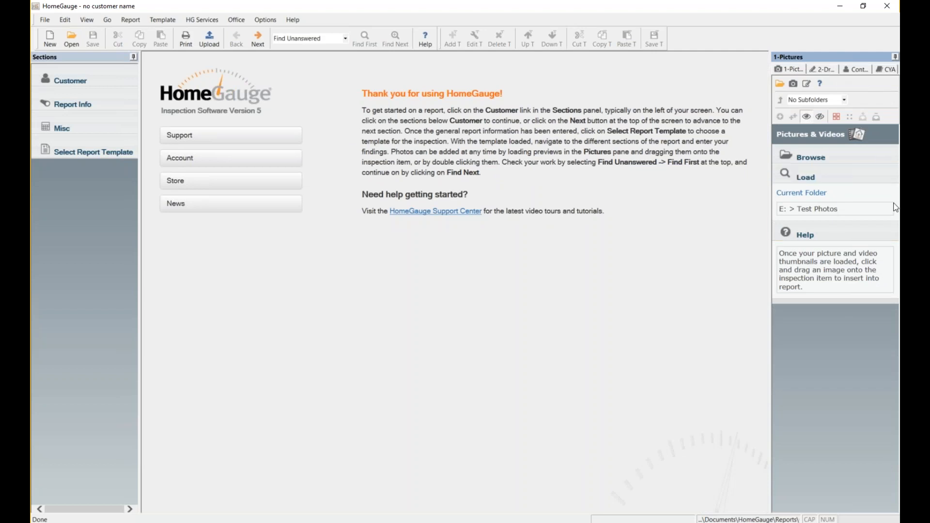
pyautogui.click(896, 58)
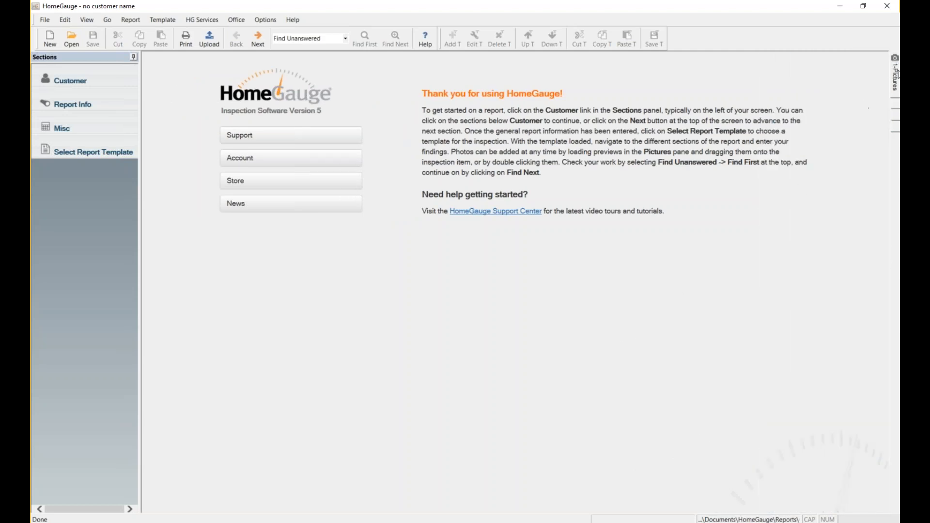
pyautogui.moveTo(897, 75)
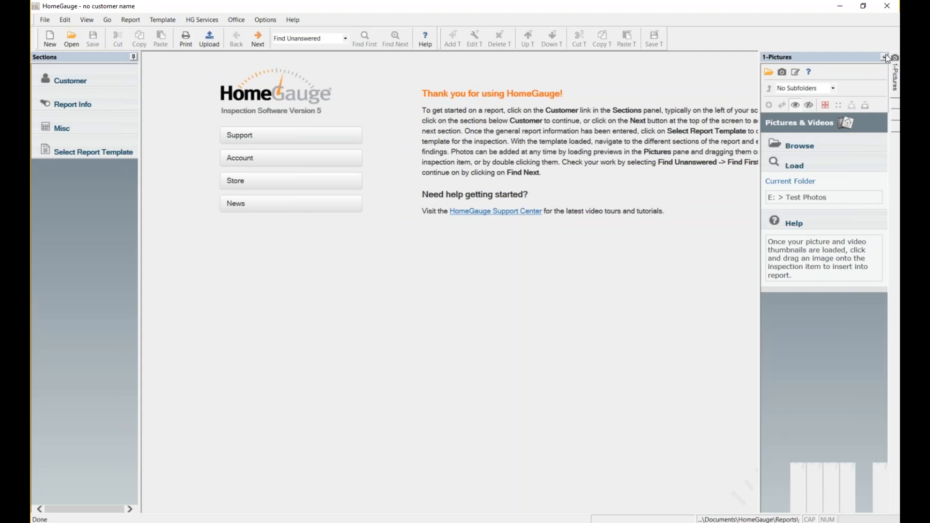
pyautogui.click(885, 57)
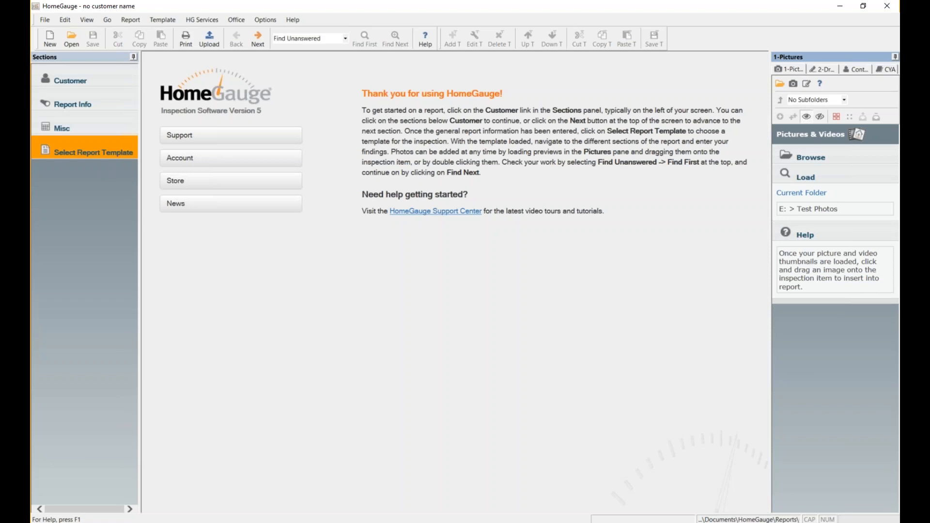
pyautogui.click(134, 57)
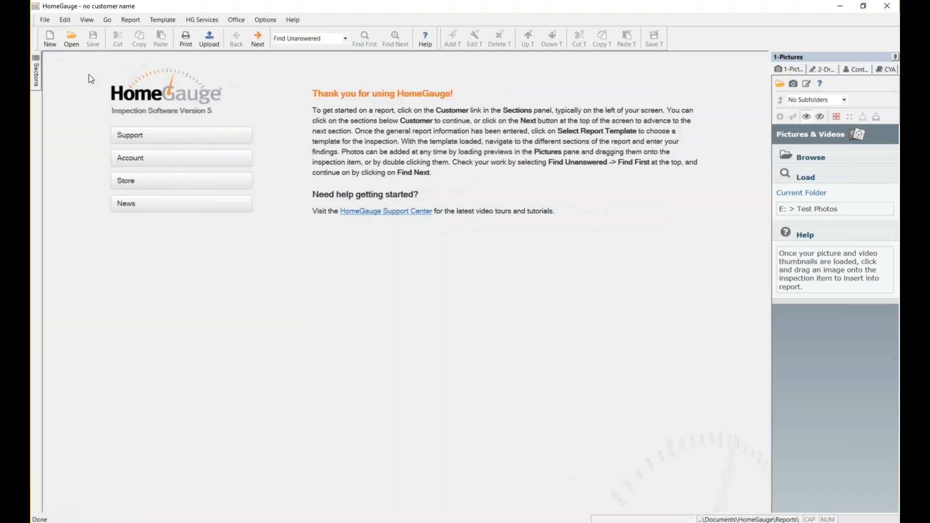
pyautogui.moveTo(39, 64)
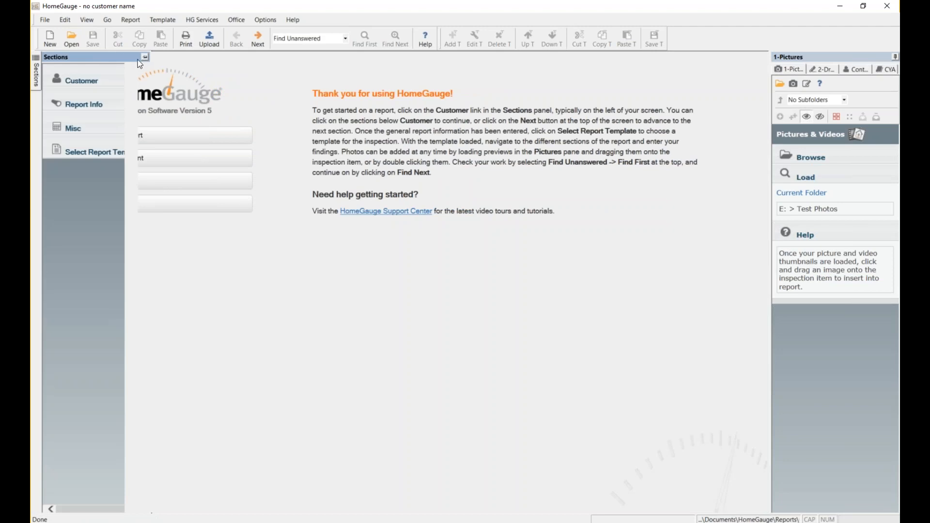
pyautogui.click(145, 58)
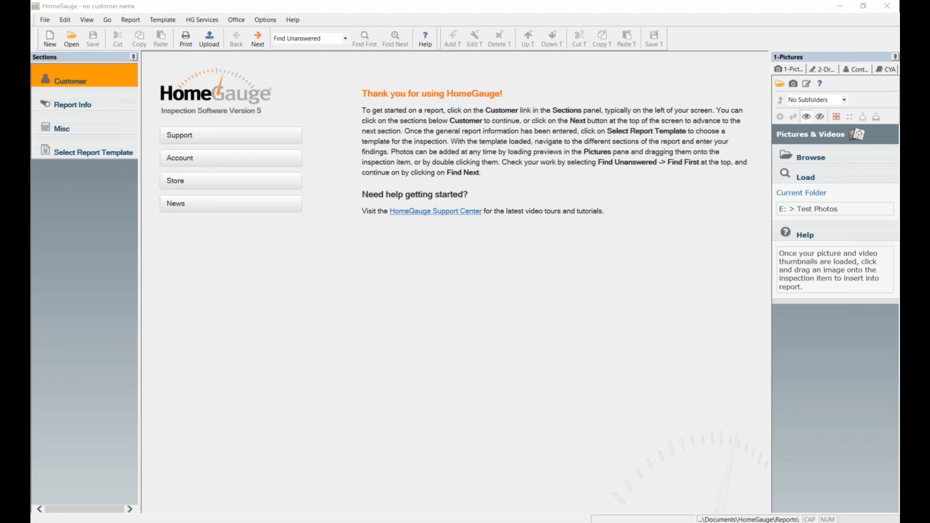
# Enter the customer's first and last name and set the title to Mrs.
pyautogui.click(66, 79)
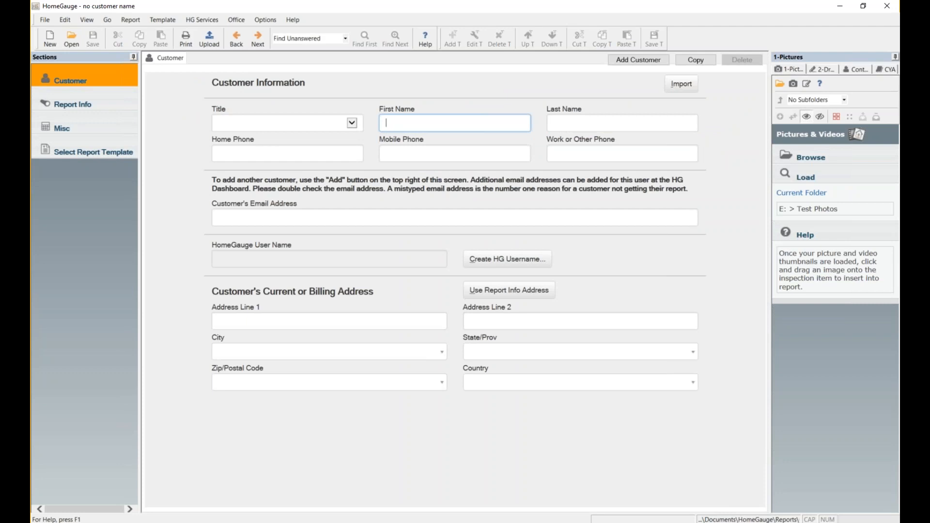
pyautogui.write('Maria')
pyautogui.press('Tab')
pyautogui.write('Custsomer')
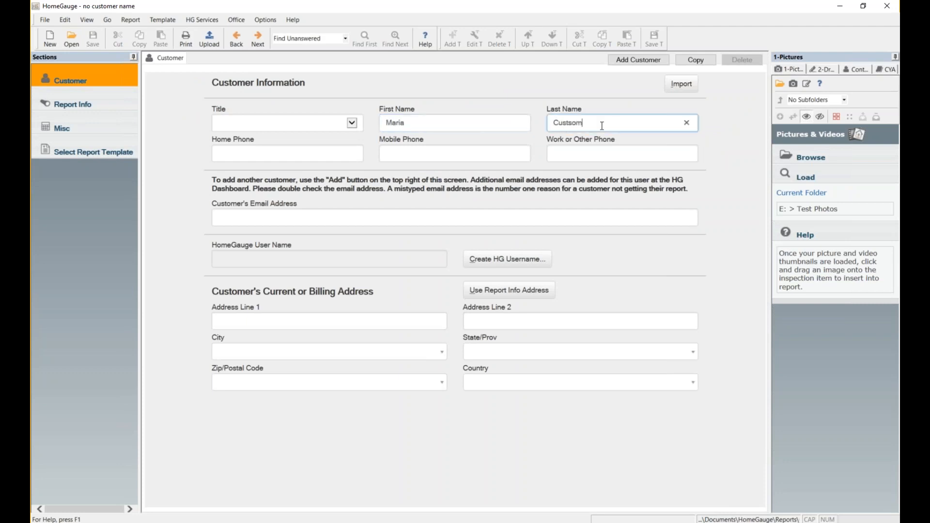
pyautogui.press('BackSpace')
pyautogui.press('BackSpace')
pyautogui.press('BackSpace')
pyautogui.press('BackSpace')
pyautogui.write('omer')
pyautogui.click(356, 128)
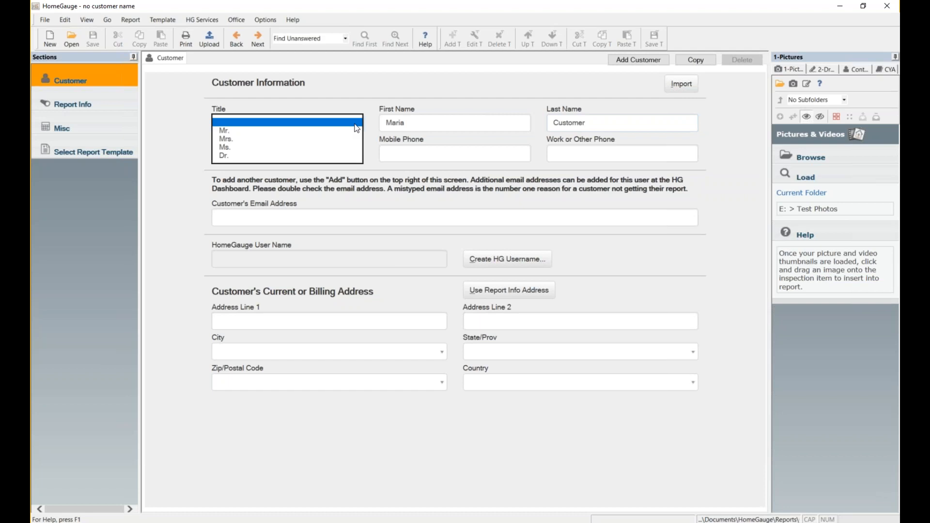
pyautogui.click(238, 139)
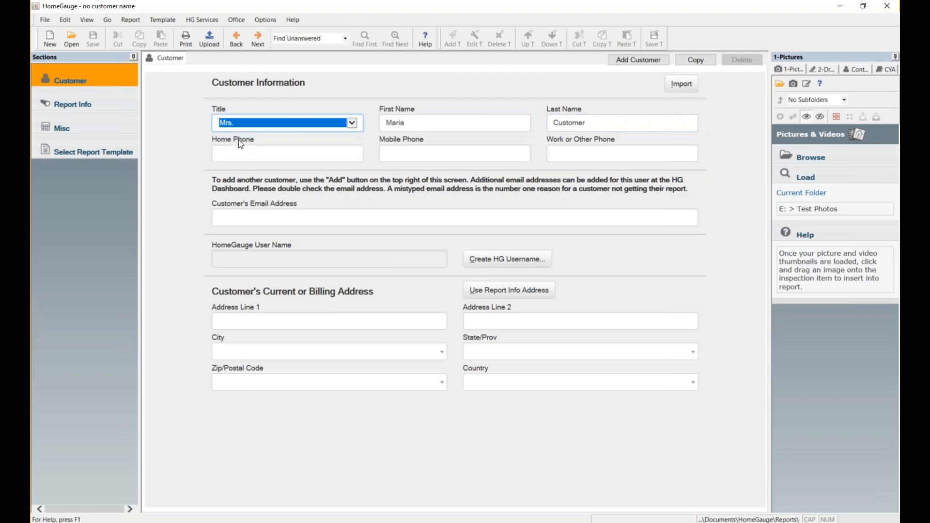
# Fill in the customer's mobile phone and e-mail, then start creating a HomeGauge user name.
pyautogui.click(452, 152)
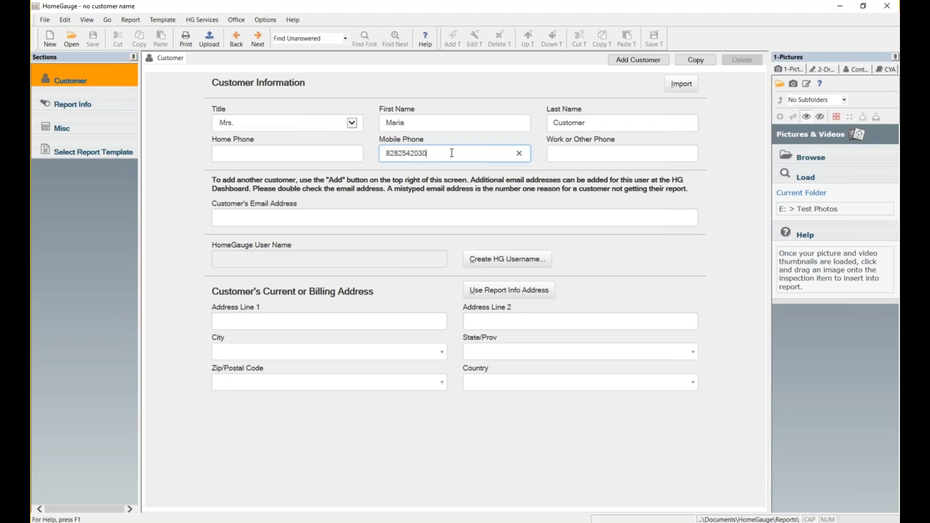
pyautogui.click(349, 214)
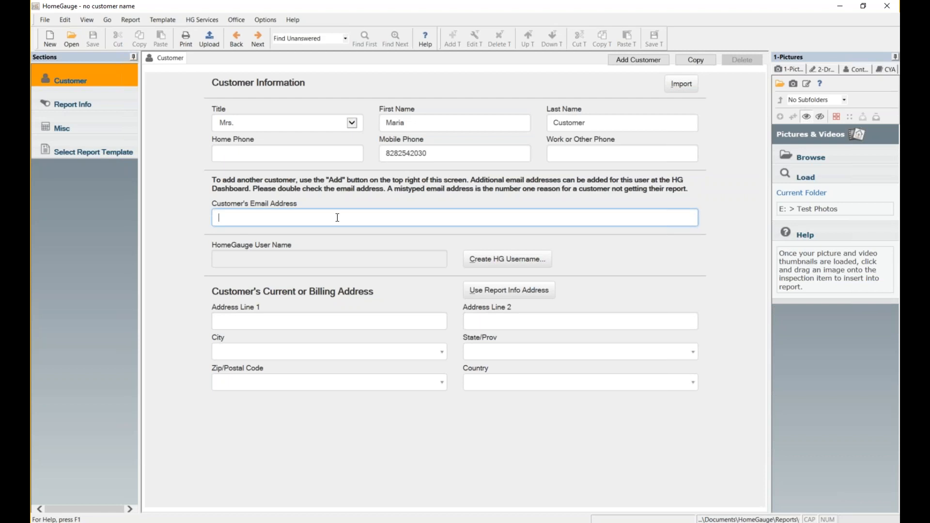
pyautogui.click(272, 261)
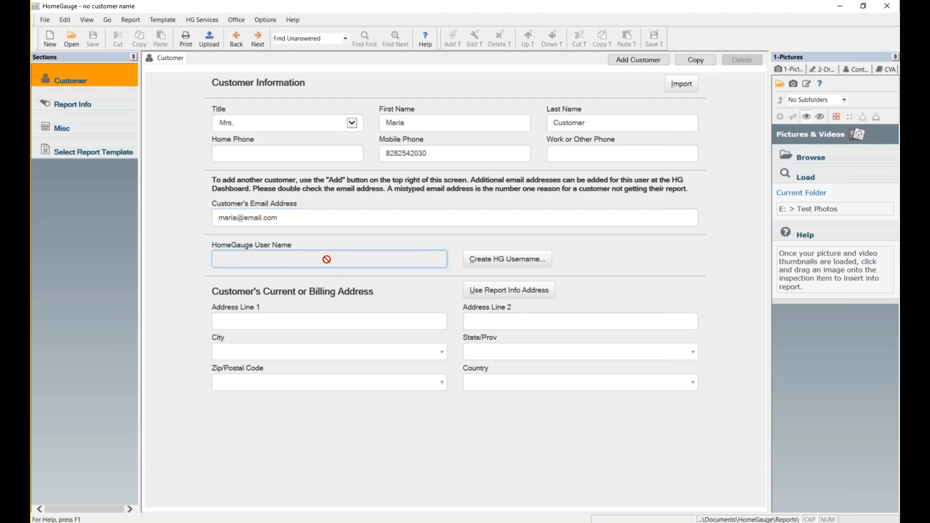
pyautogui.click(520, 266)
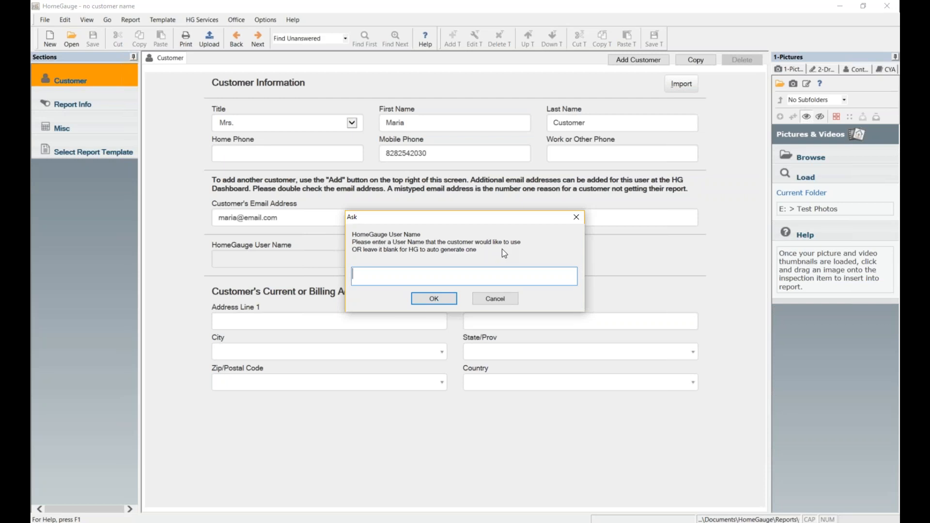
# Accept an auto-generated HomeGauge user name and acknowledge the account-created message.
pyautogui.click(433, 298)
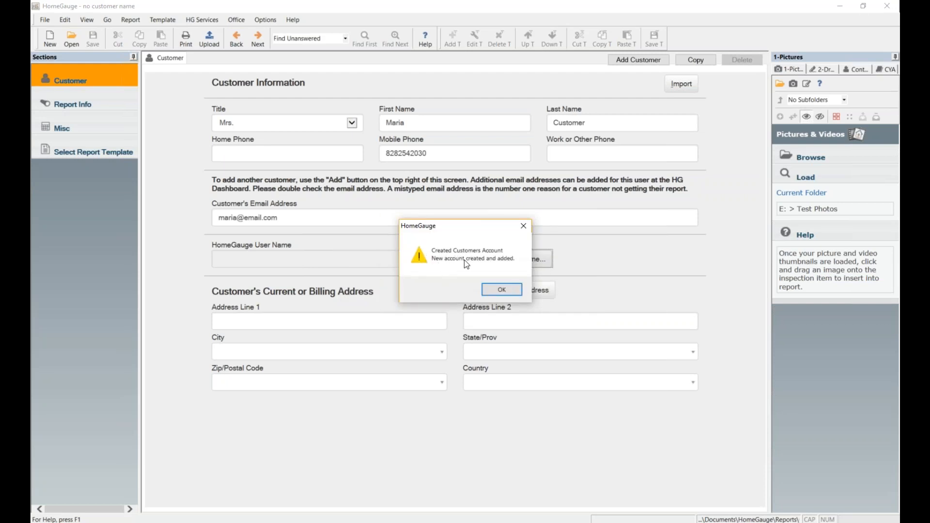
pyautogui.click(510, 290)
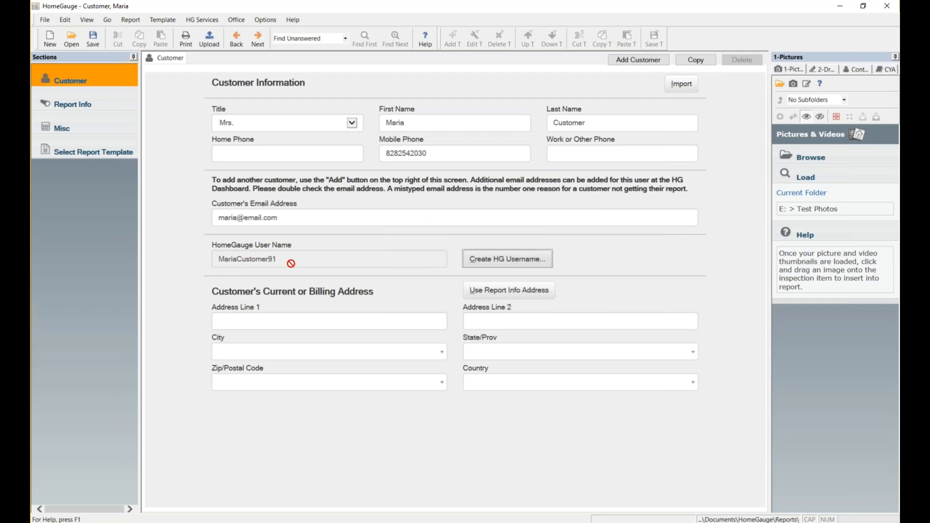
pyautogui.click(254, 320)
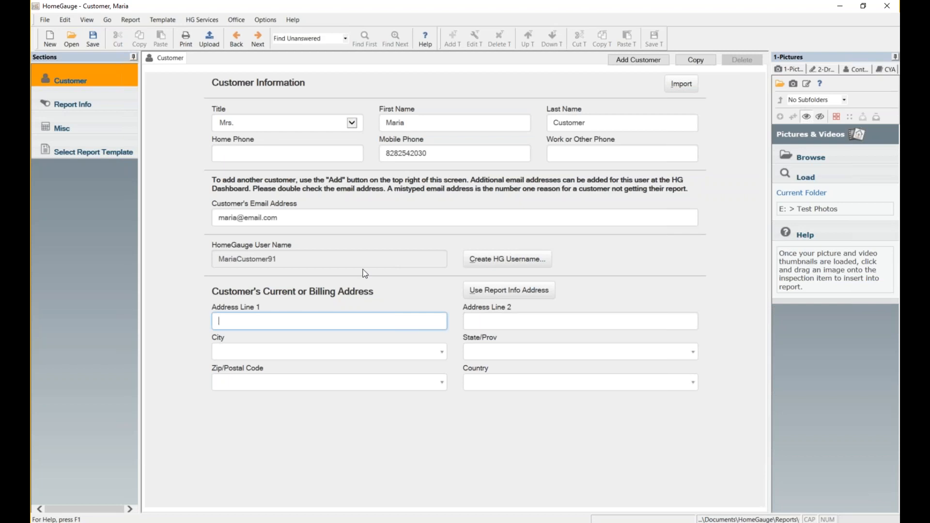
# Add a blank second customer tab, then delete it and confirm the removal.
pyautogui.click(641, 61)
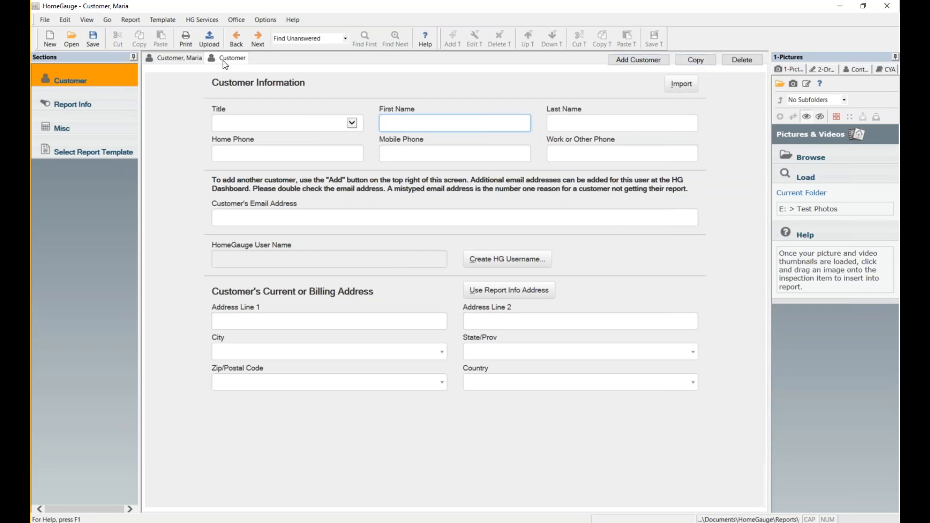
pyautogui.click(749, 63)
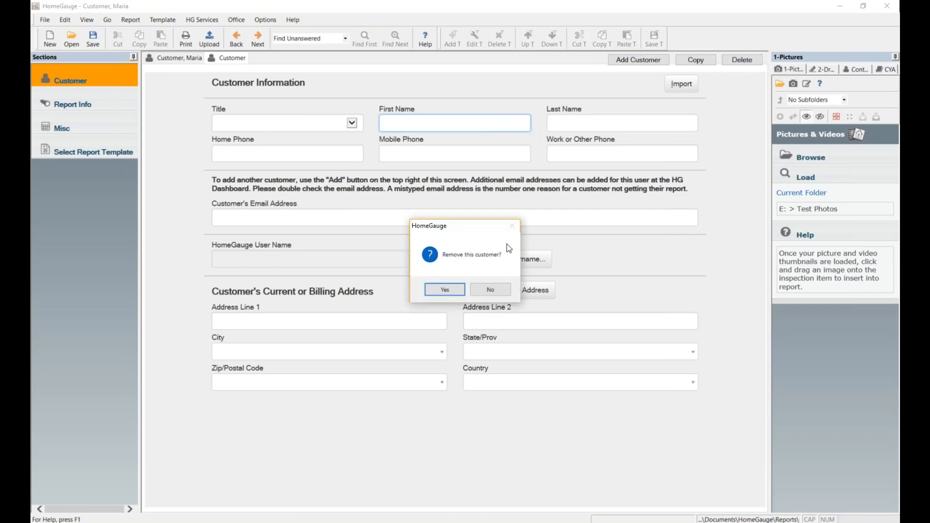
pyautogui.click(446, 290)
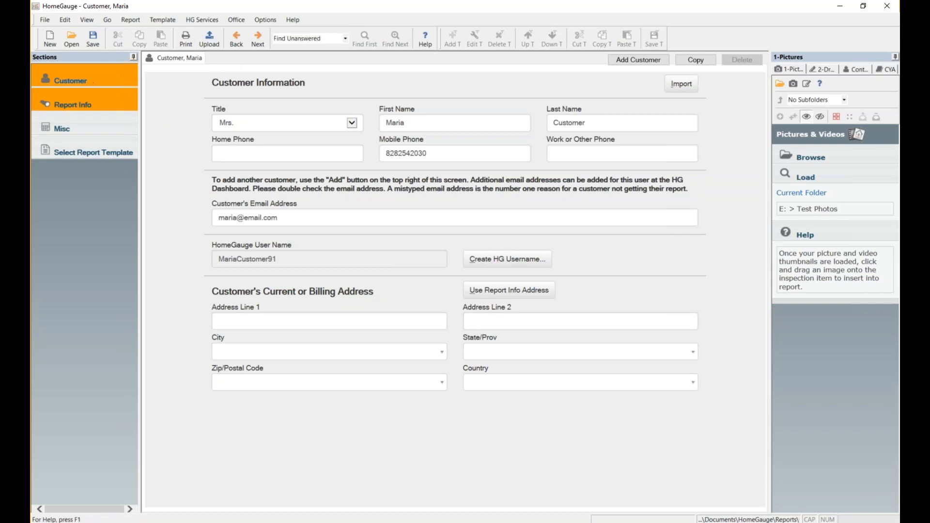
# Open Report Info and enter Report ID 200TestAve.
pyautogui.click(73, 104)
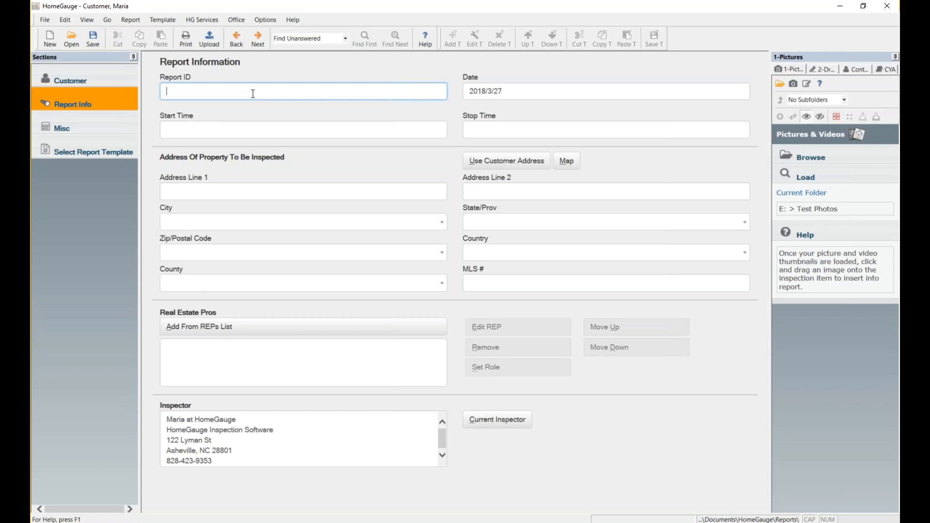
pyautogui.write('200TestAve')
# Keep the inspection date 2018/3/27 and set the start time to 09:00 AM.
pyautogui.click(502, 93)
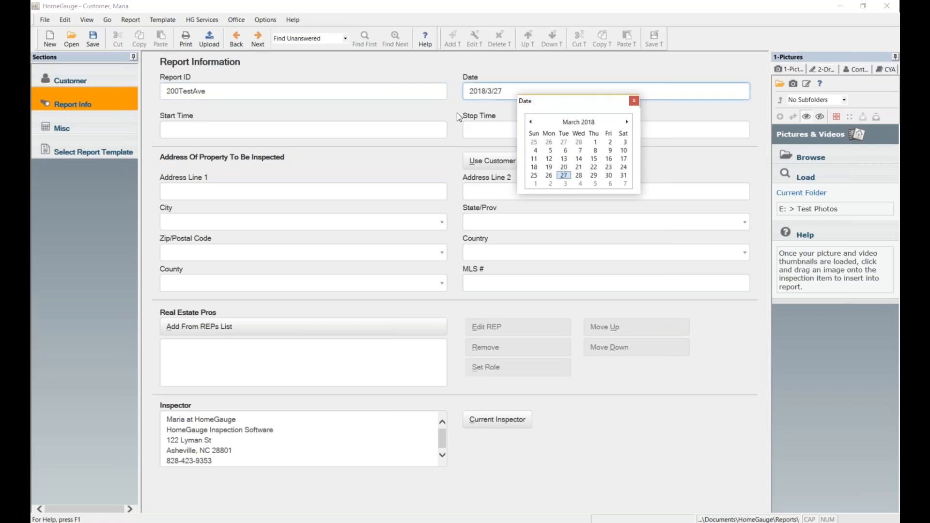
pyautogui.click(635, 101)
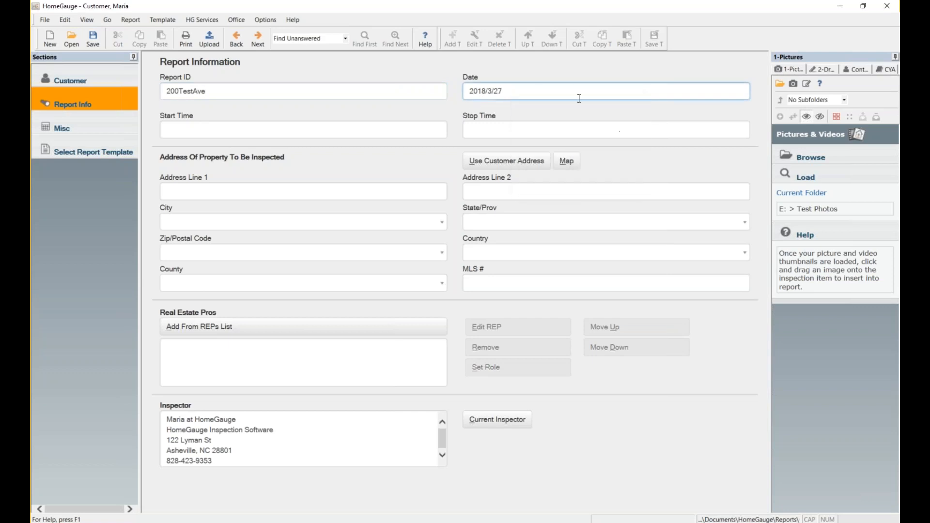
pyautogui.click(242, 132)
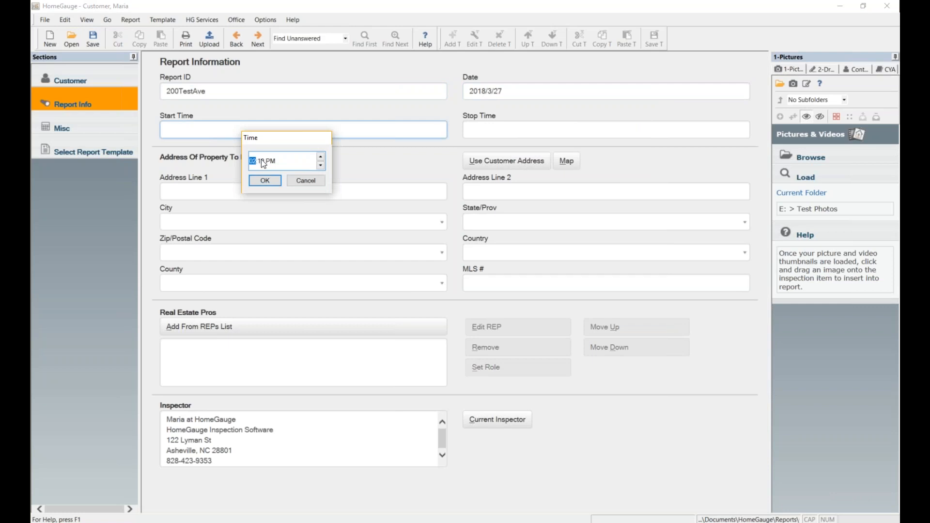
pyautogui.write('9:00')
pyautogui.click(265, 181)
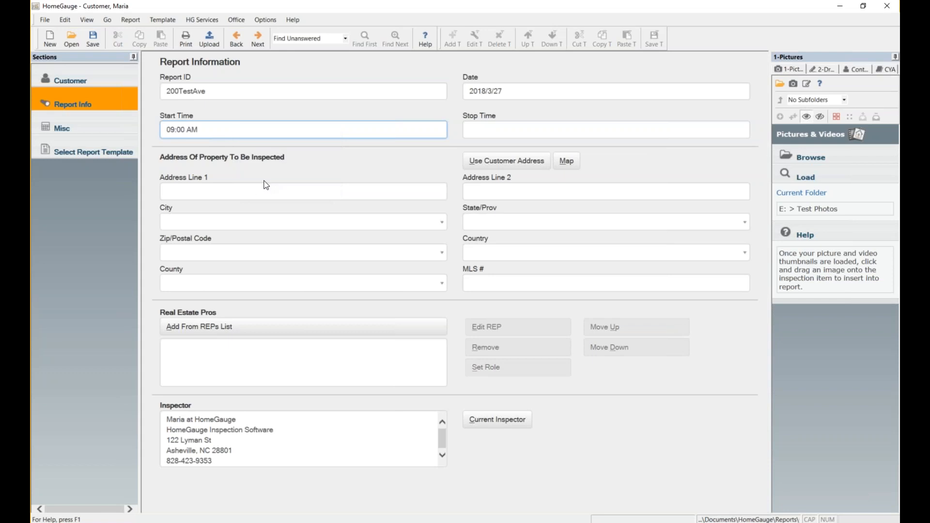
# Set the inspection stop time to 11:00 AM.
pyautogui.click(504, 131)
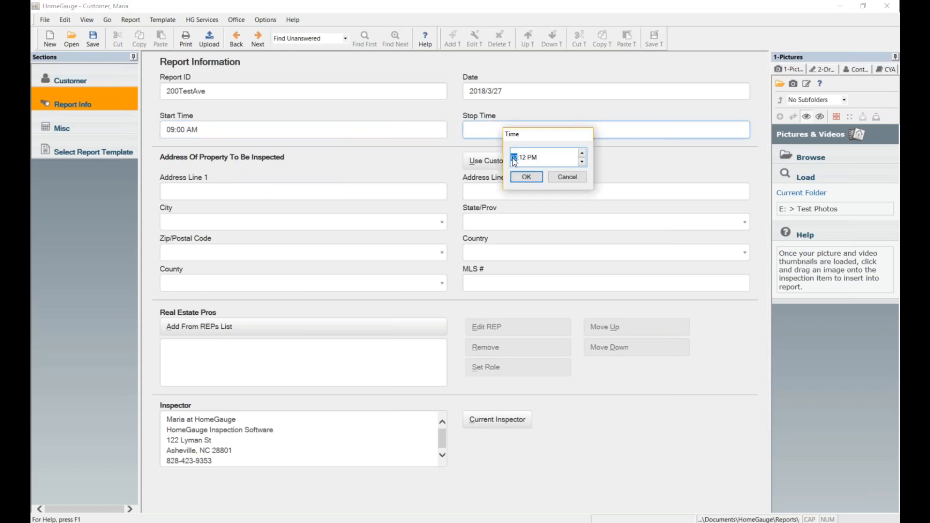
pyautogui.write('11')
pyautogui.write('a')
pyautogui.click(523, 157)
pyautogui.click(523, 178)
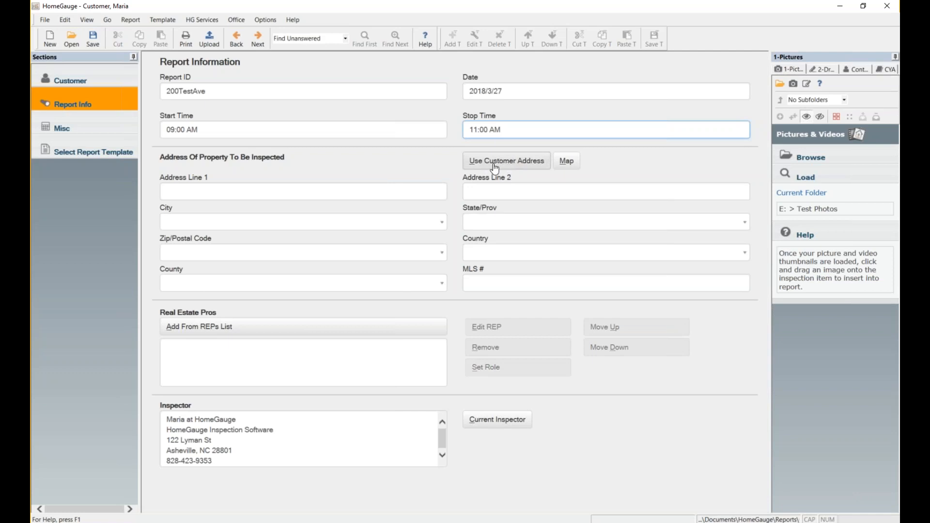
# Enter the property address 200 Test Ave, Asheville, NC 28801, US.
pyautogui.click(296, 192)
pyautogui.write('200 Te')
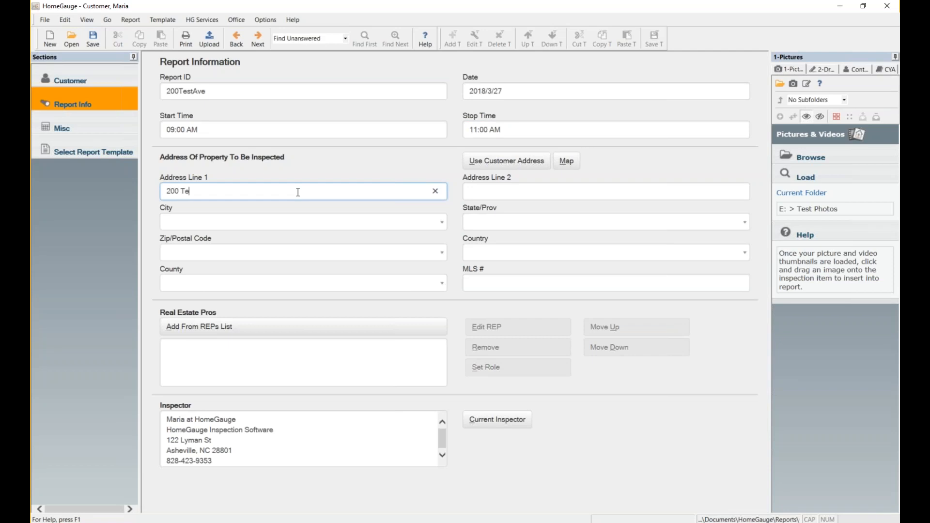
pyautogui.write('st Ave')
pyautogui.click(344, 222)
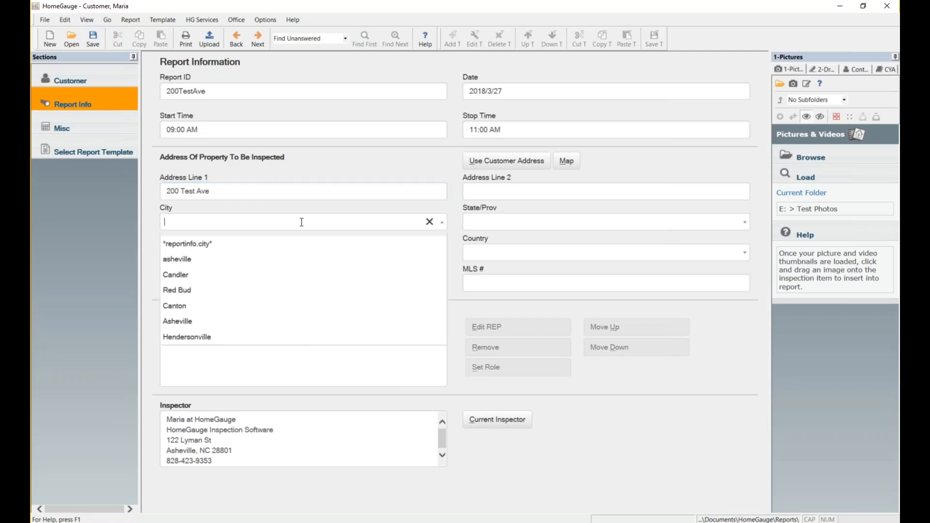
pyautogui.write('As')
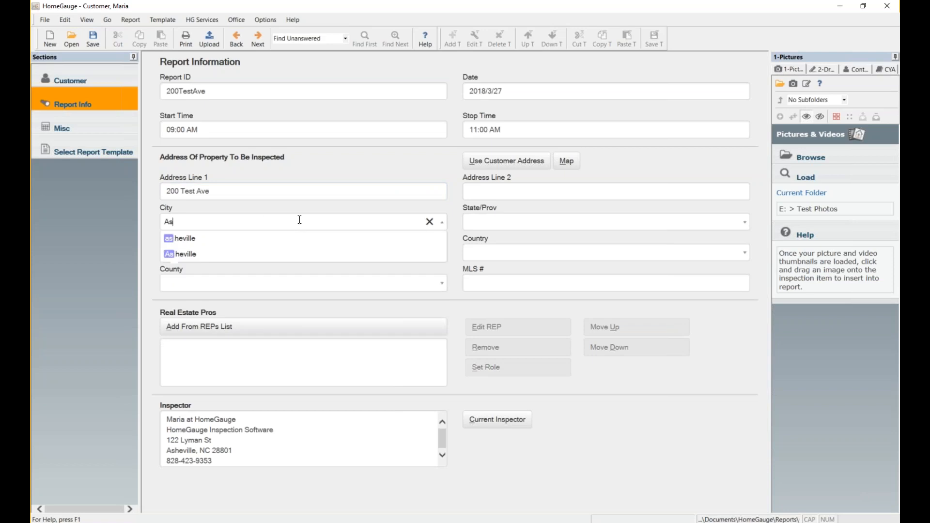
pyautogui.click(218, 254)
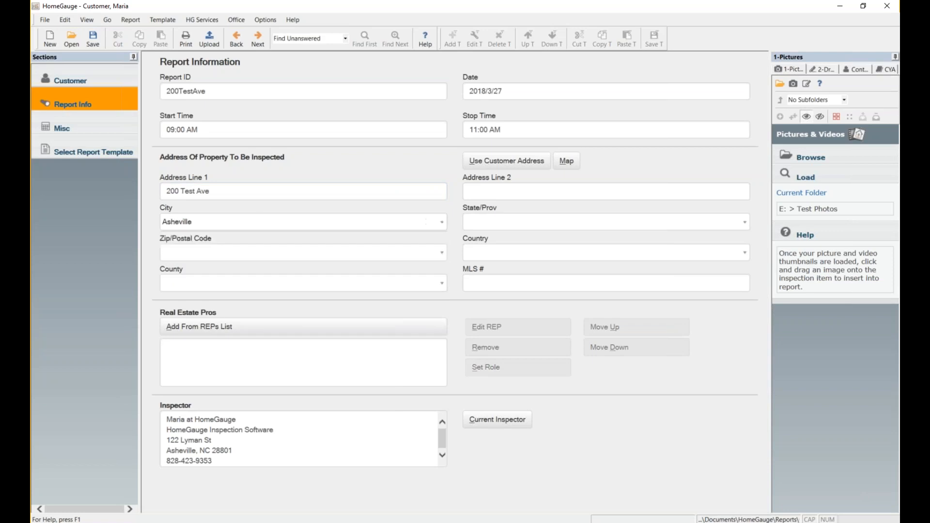
pyautogui.click(561, 222)
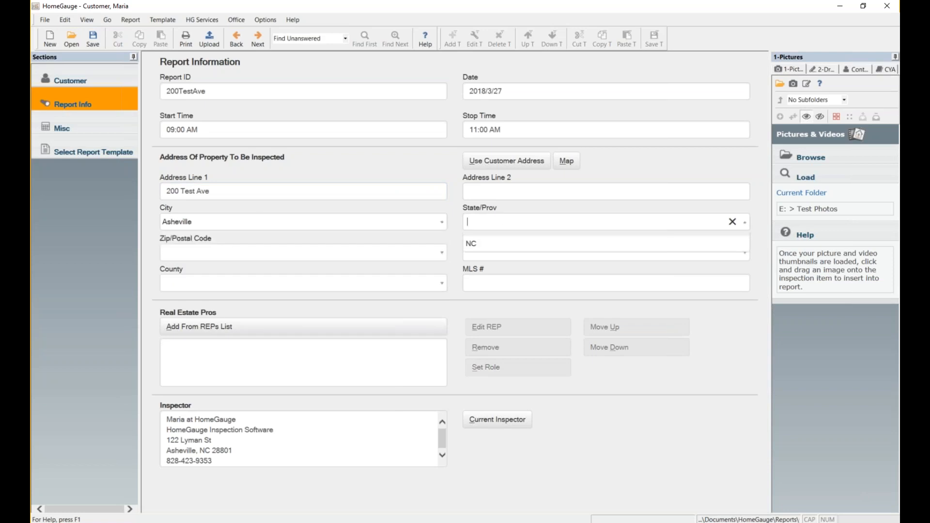
pyautogui.click(469, 247)
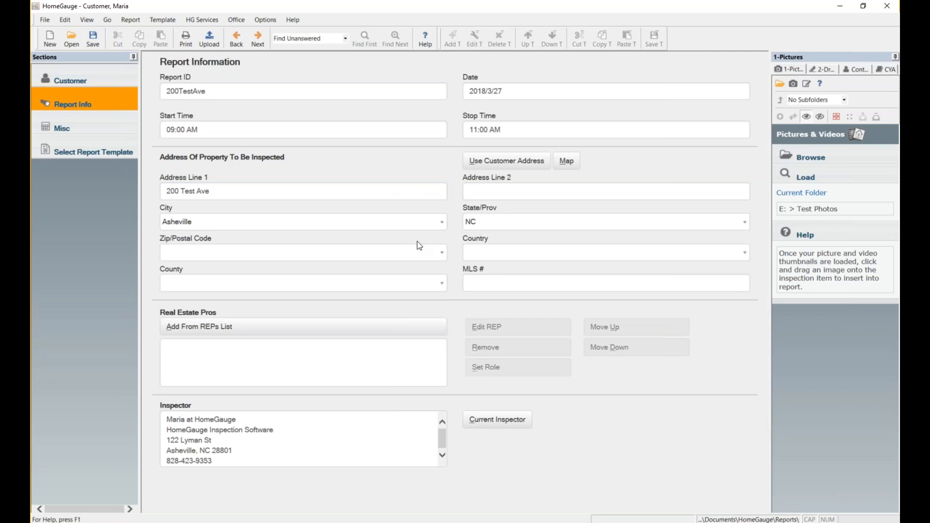
pyautogui.click(292, 250)
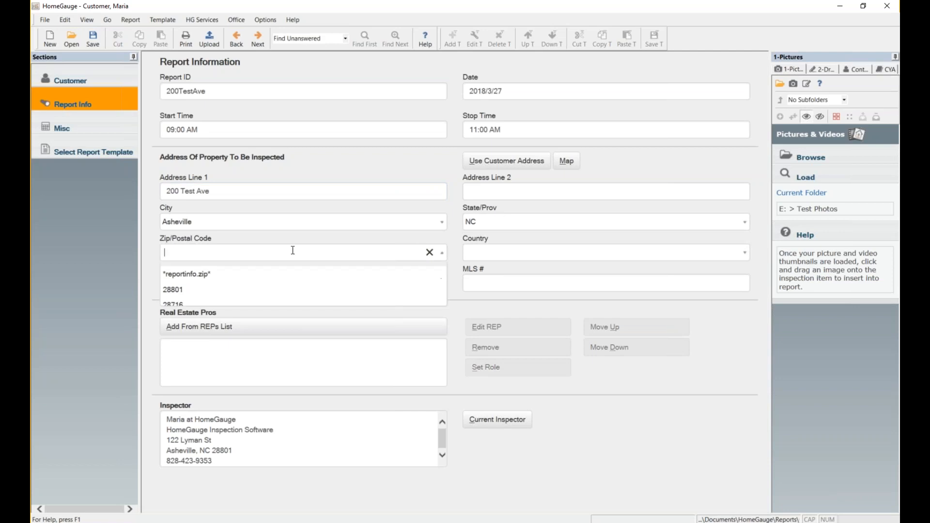
pyautogui.click(173, 289)
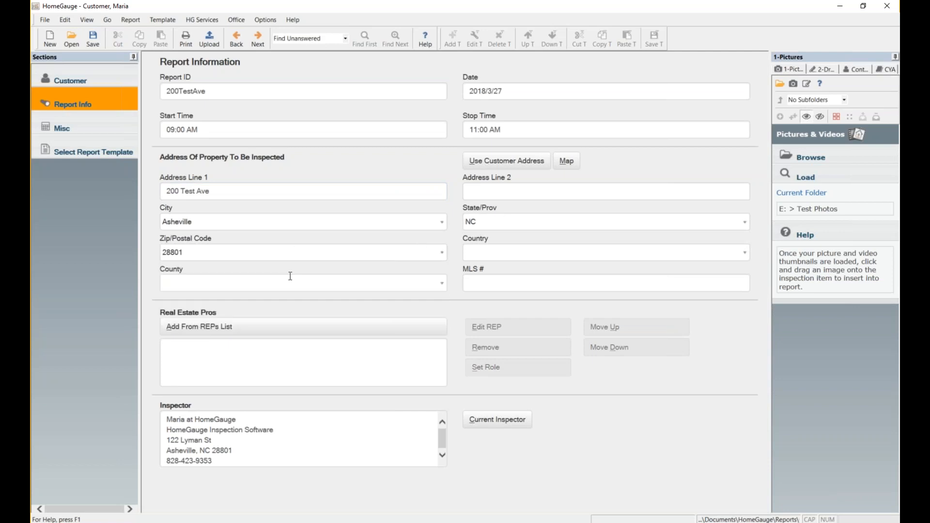
pyautogui.click(496, 253)
pyautogui.click(470, 289)
pyautogui.click(483, 285)
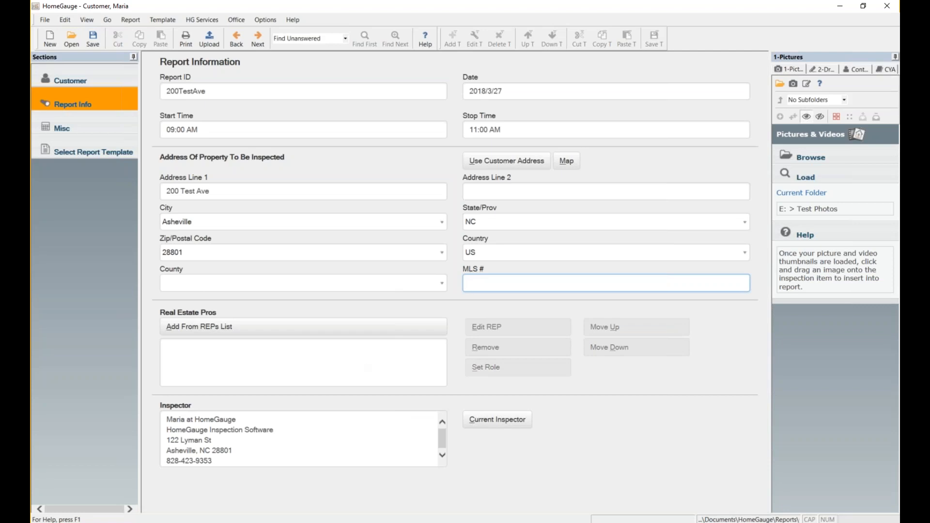
# From the Contacts panel, add a new contact of type REP.
pyautogui.click(854, 70)
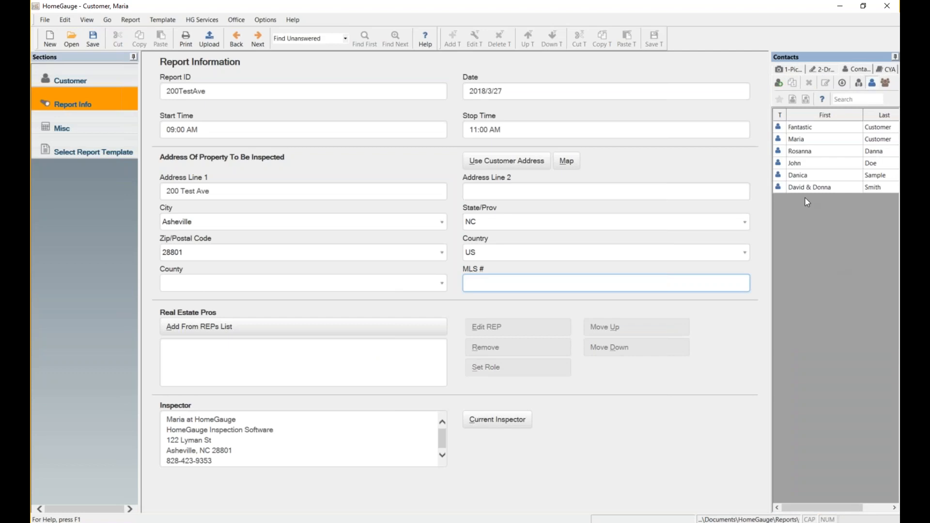
pyautogui.click(780, 86)
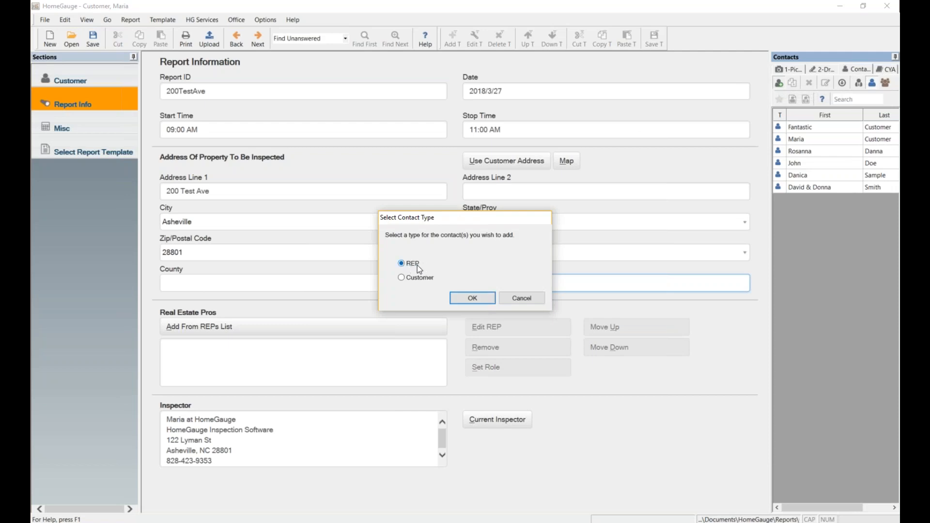
pyautogui.click(473, 299)
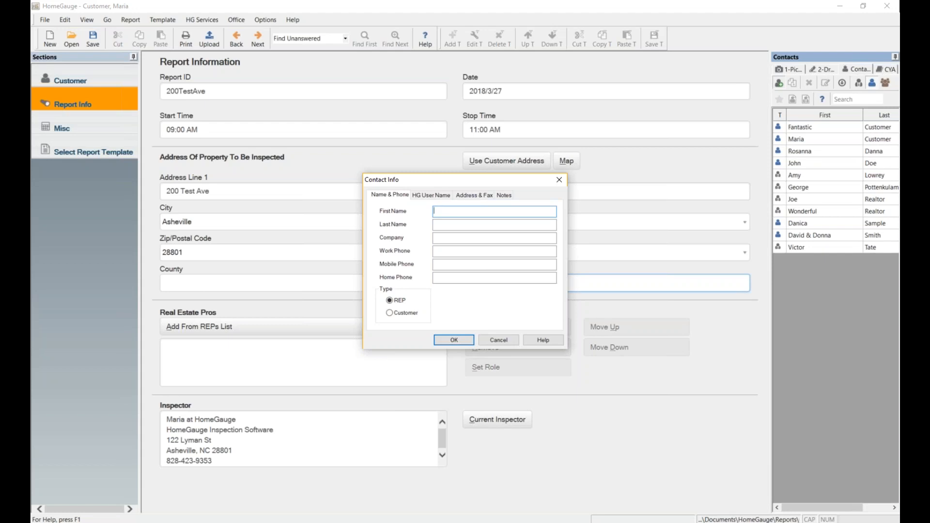
# Enter the agent's first and last name, company HG and e-mail address.
pyautogui.write('Maria')
pyautogui.click(525, 224)
pyautogui.write('Rep')
pyautogui.press('Tab')
pyautogui.write('HG')
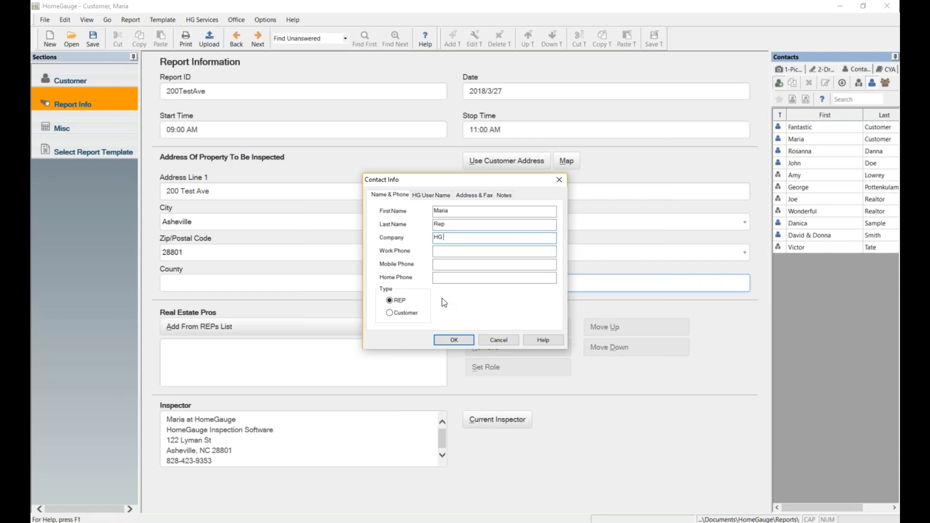
pyautogui.click(431, 197)
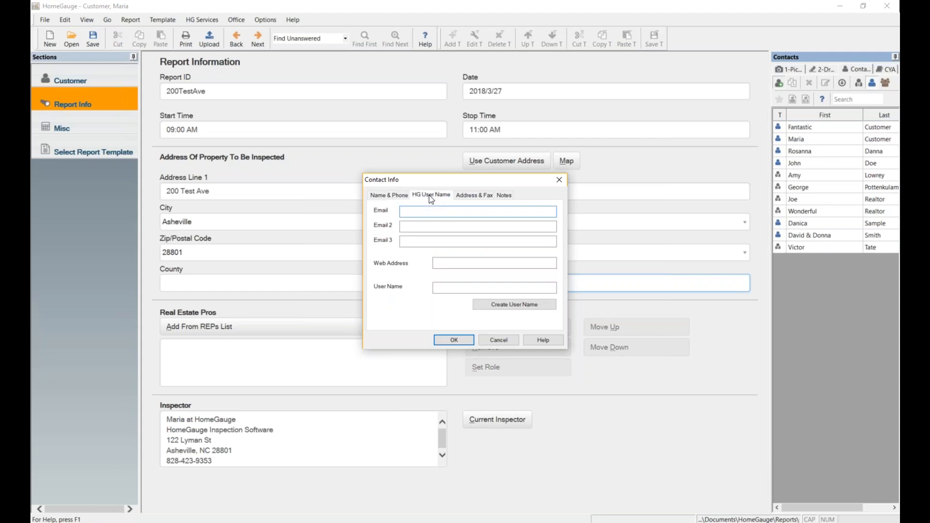
# Auto-generate the agent's HomeGauge user name, then review the Address & Fax and Notes tabs.
pyautogui.click(504, 307)
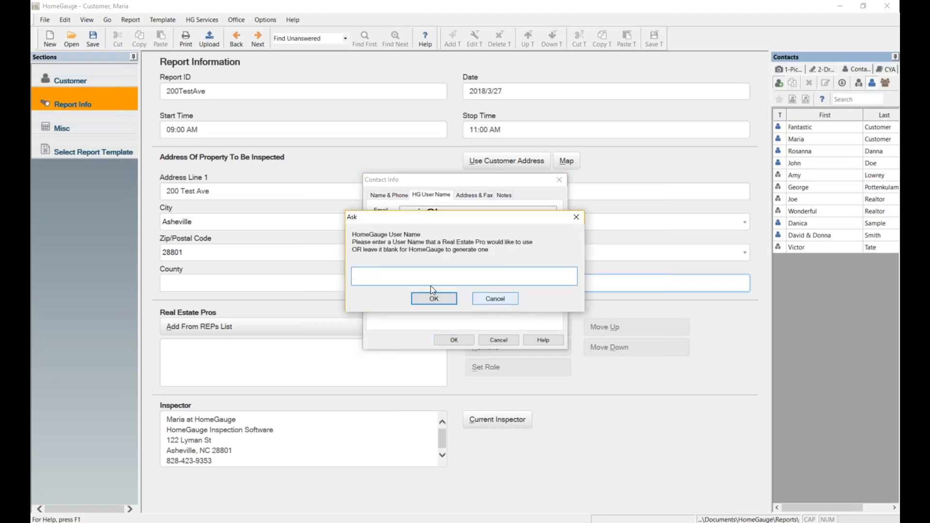
pyautogui.click(434, 300)
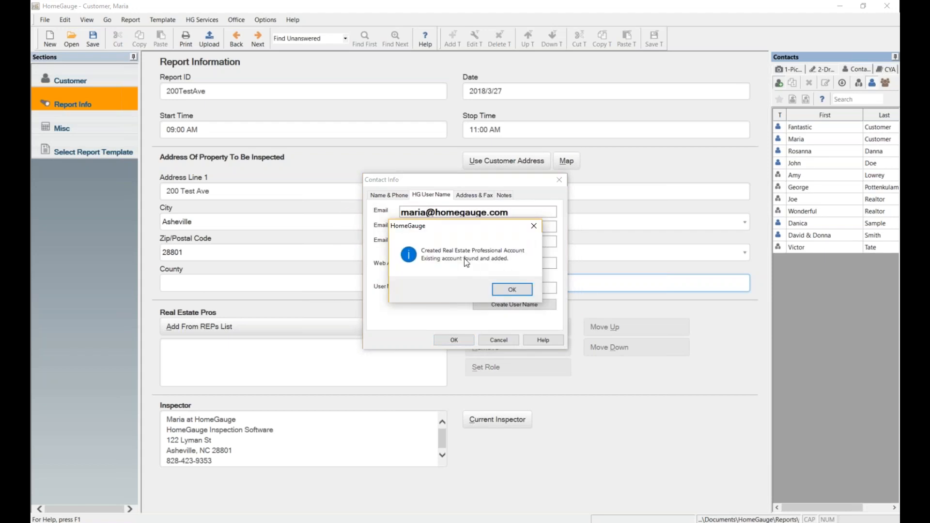
pyautogui.click(516, 291)
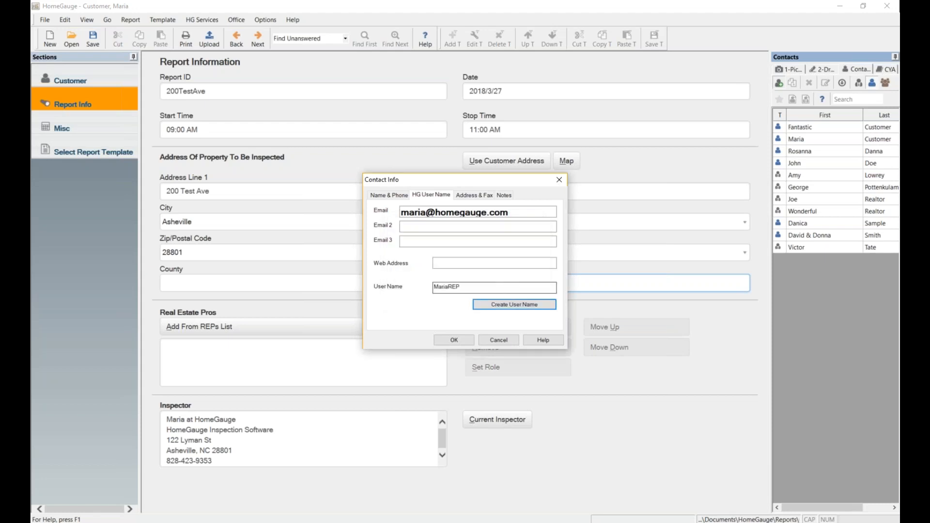
pyautogui.click(464, 197)
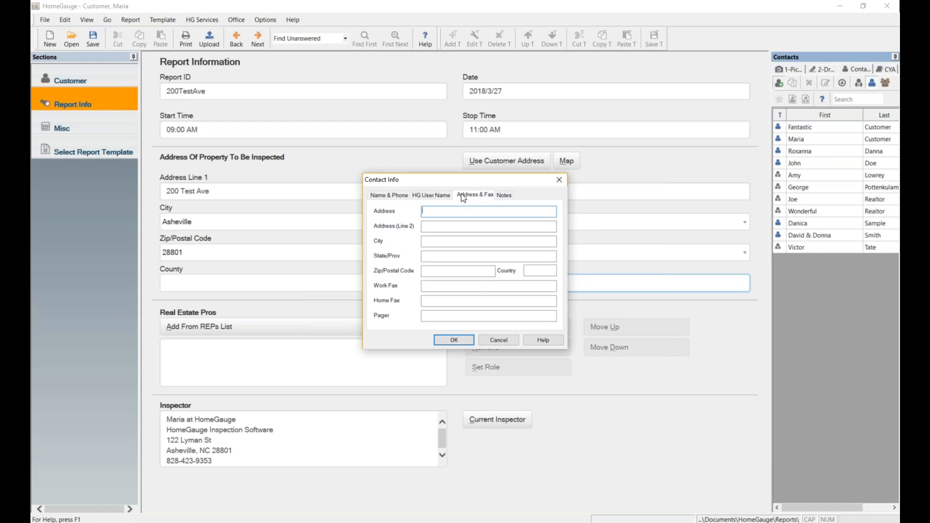
pyautogui.click(505, 197)
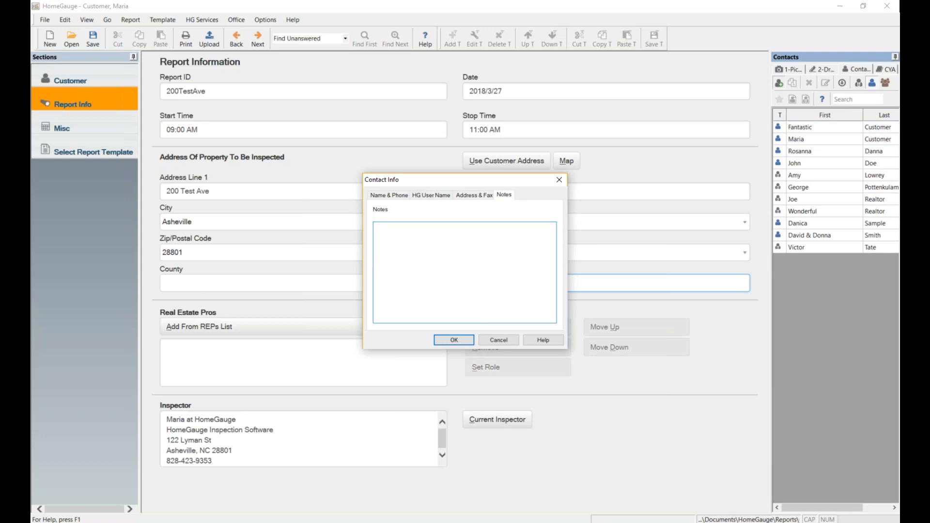
# Save the agent contact and add it from the REPs list to the report.
pyautogui.click(453, 340)
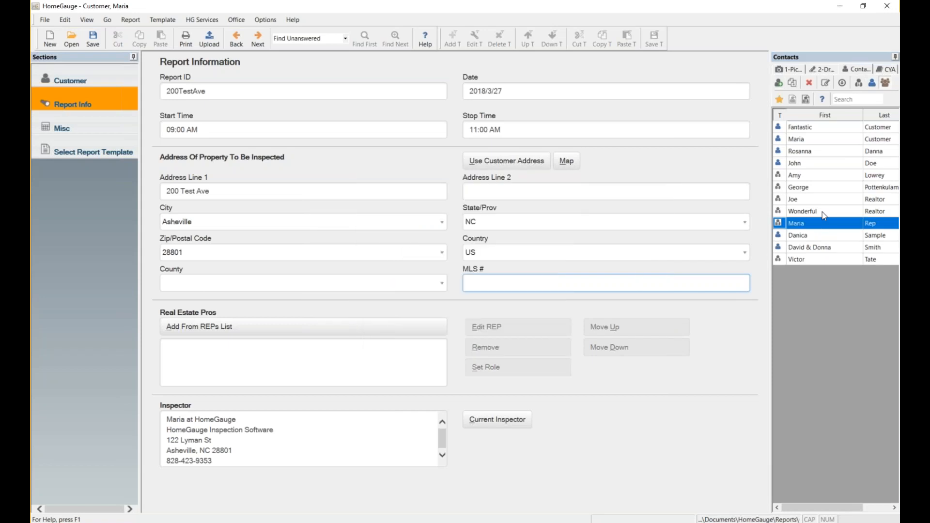
pyautogui.click(860, 83)
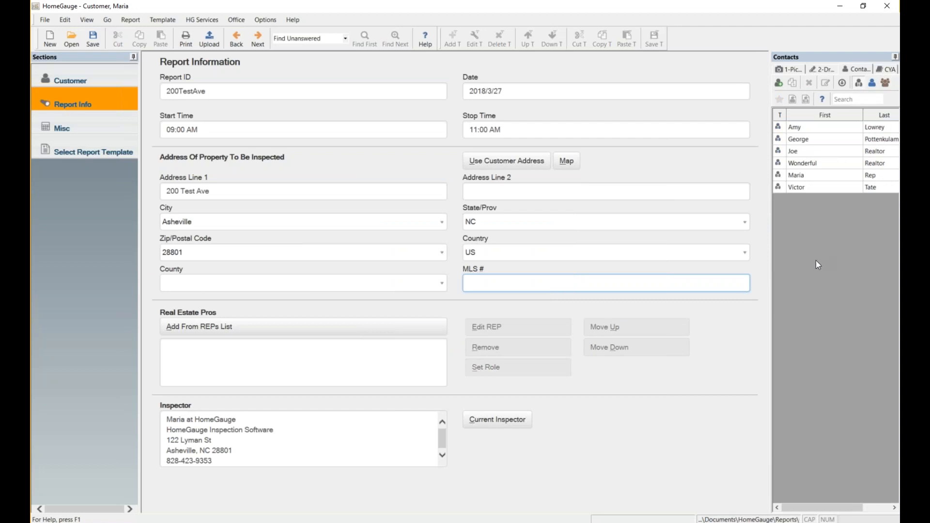
pyautogui.click(829, 175)
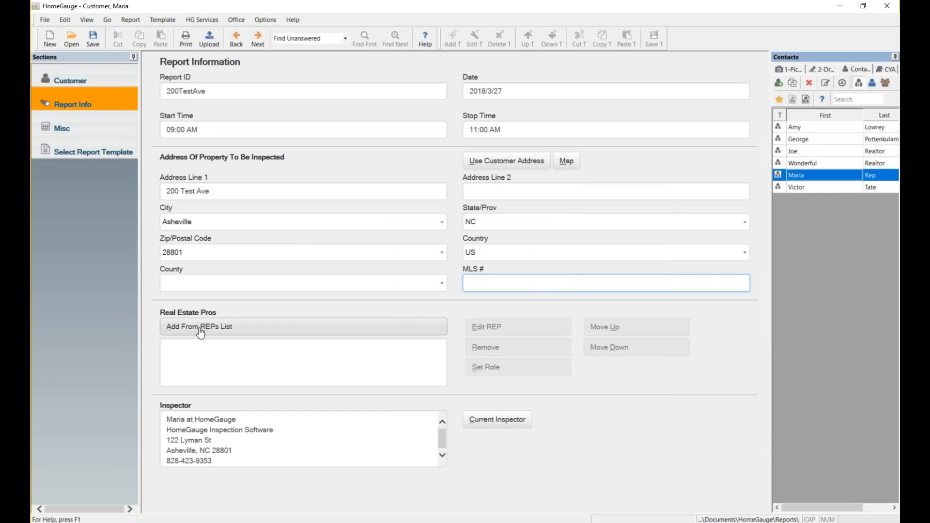
pyautogui.click(244, 328)
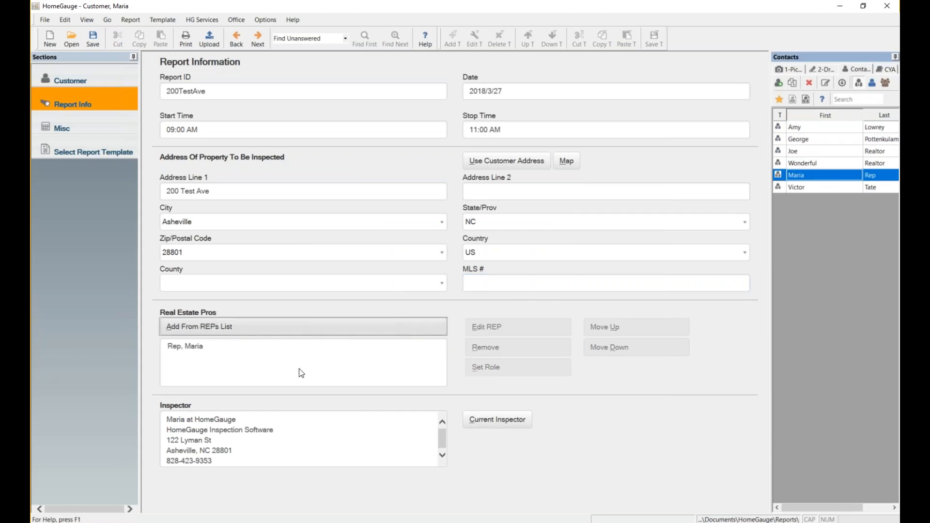
pyautogui.click(97, 133)
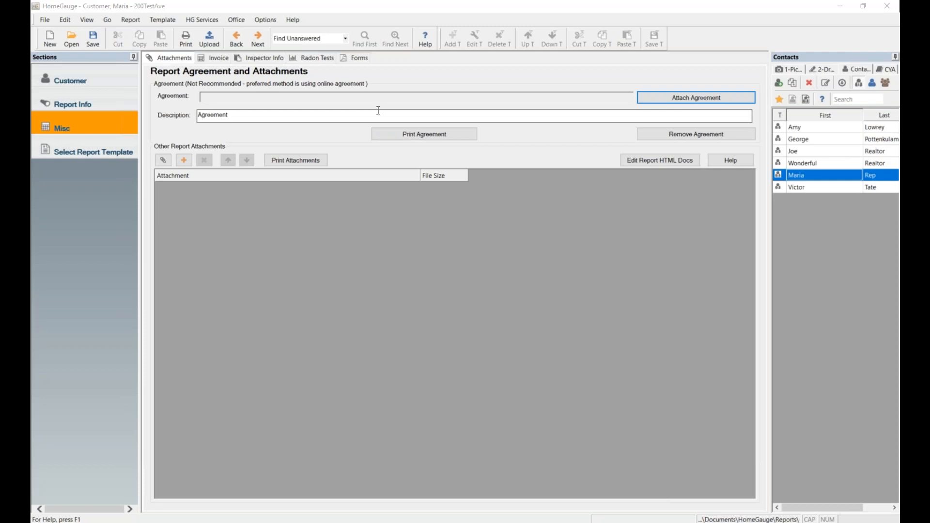
# Start attaching an agreement document on the Report Agreement and Attachments page.
pyautogui.click(687, 98)
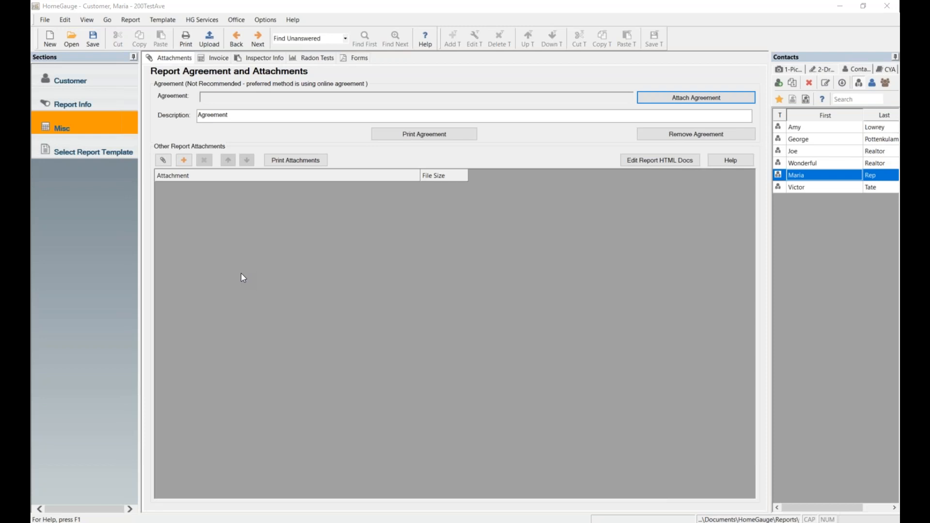
# Attach Basics-Helpful links 3-27-18.pdf from FLASHY (E:) with the description Handout.
pyautogui.click(184, 161)
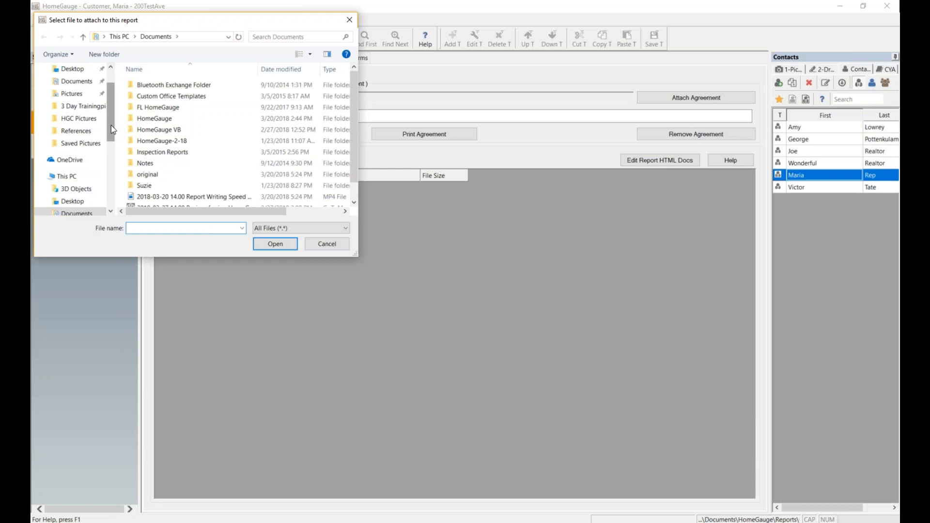
pyautogui.scroll(-1, 128, 167)
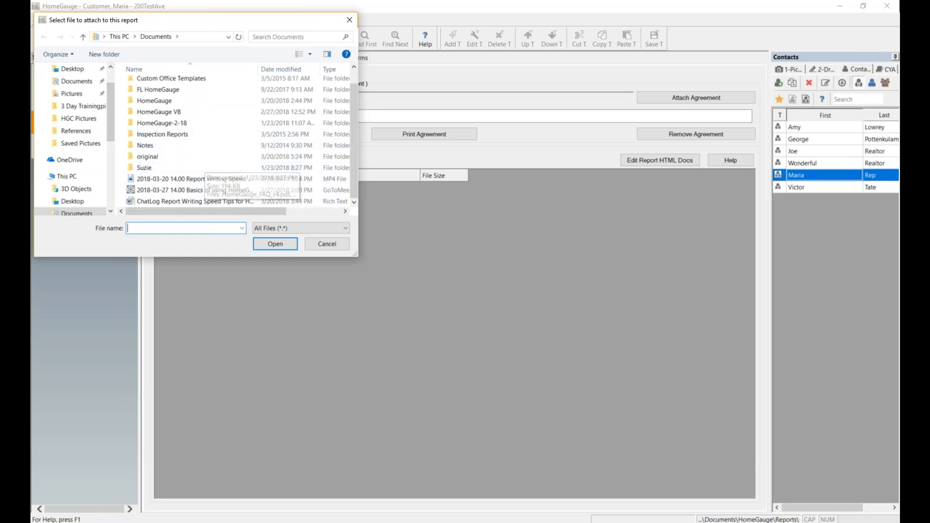
pyautogui.moveTo(110, 123); pyautogui.dragTo(108, 170)
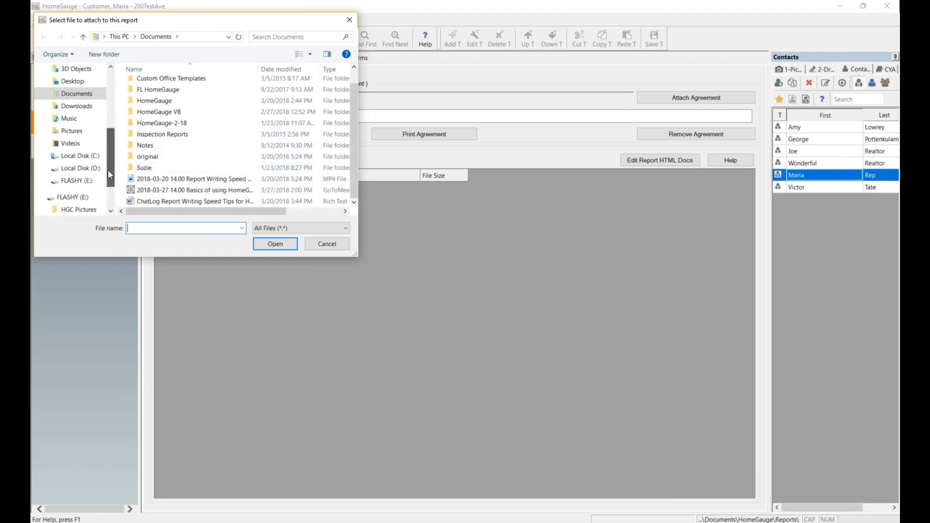
pyautogui.click(76, 180)
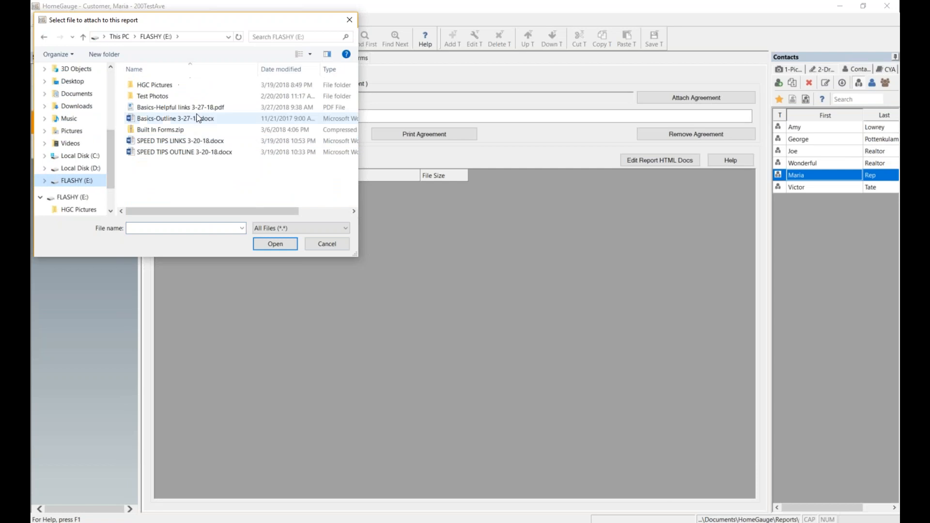
pyautogui.click(202, 107)
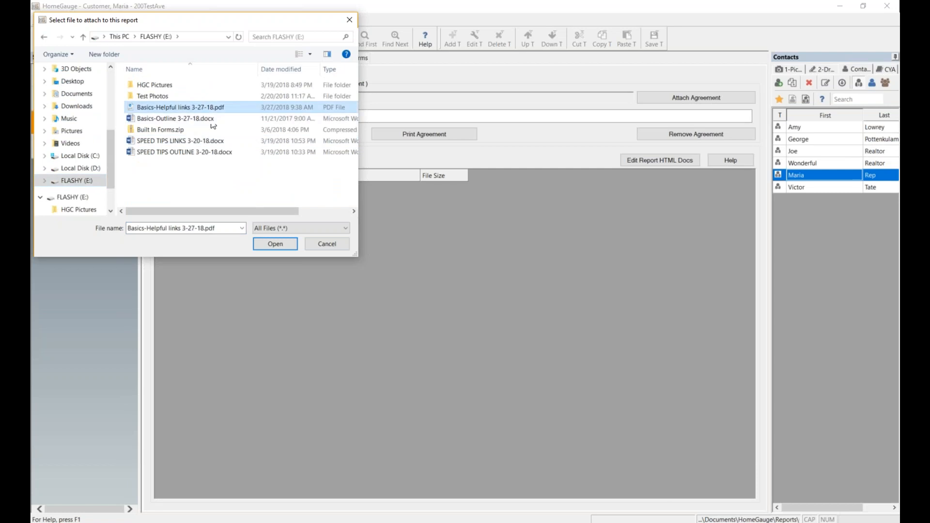
pyautogui.click(269, 244)
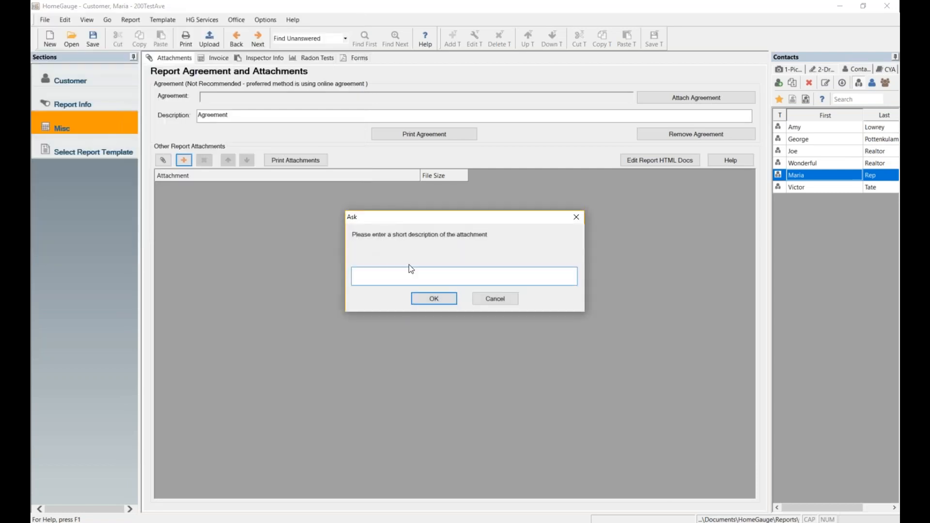
pyautogui.write('Handout')
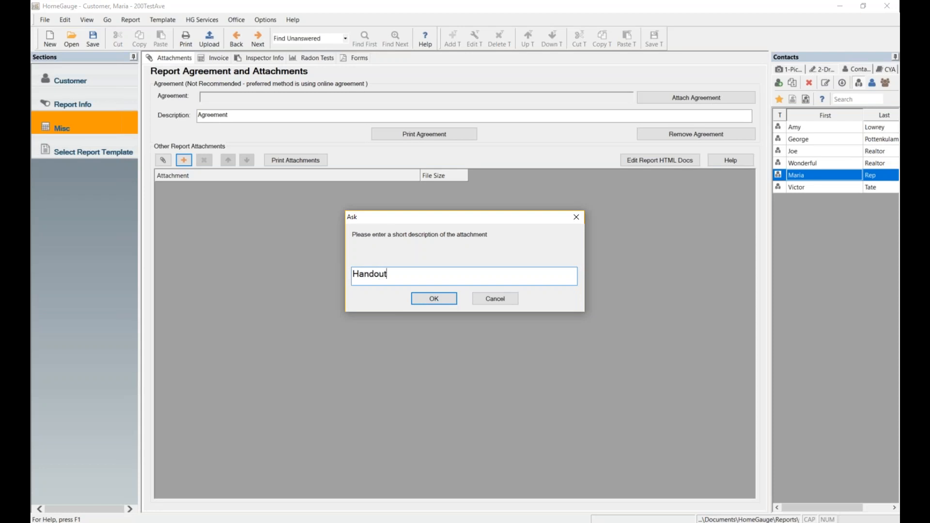
pyautogui.click(452, 300)
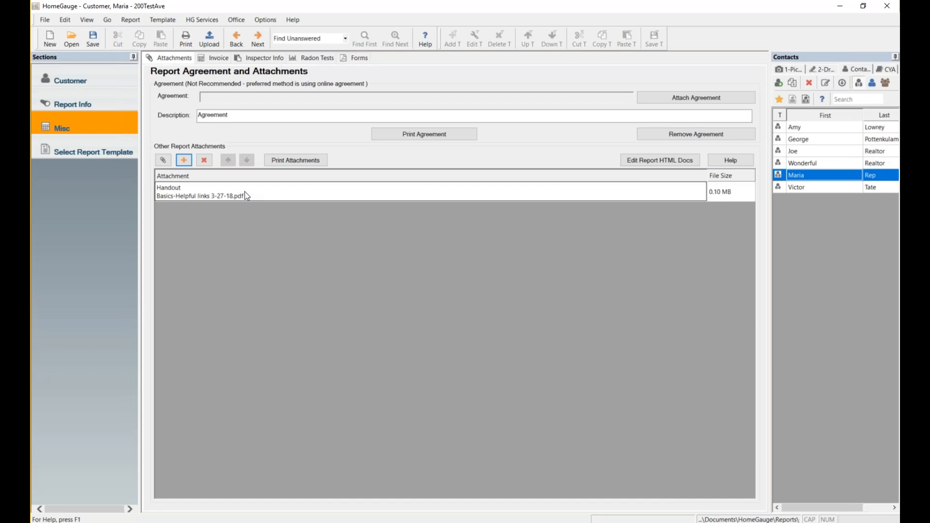
# Show the Invoice page and select the Heated Sq Ft 1,001 - 2,000 service.
pyautogui.click(216, 61)
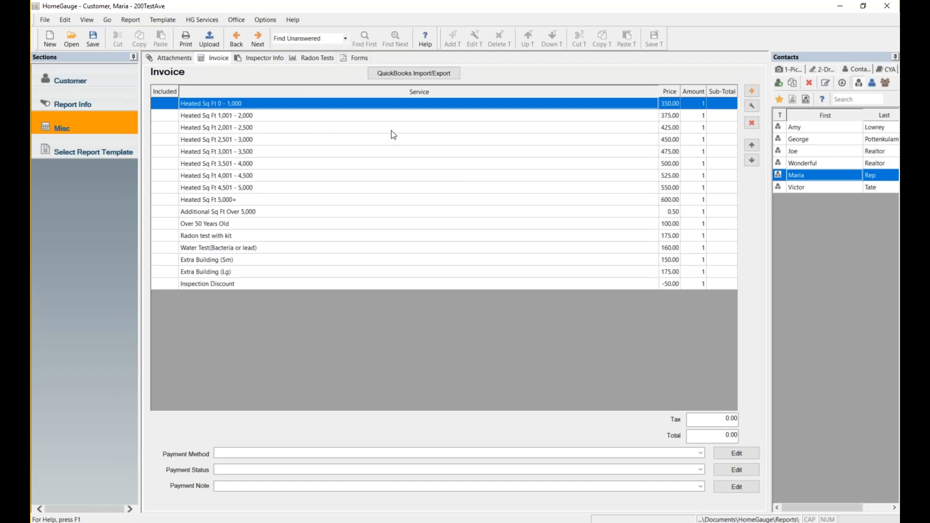
pyautogui.click(271, 118)
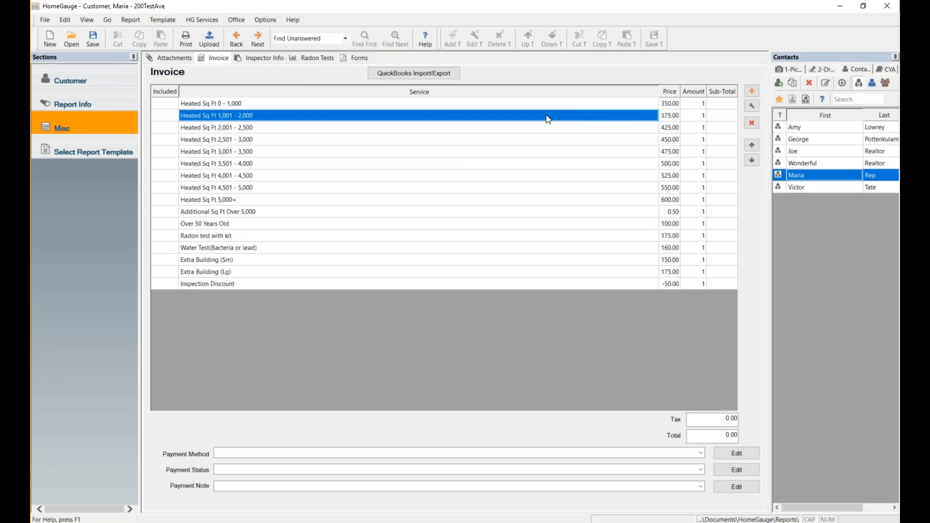
# Change the Heated Sq Ft 1,001 - 2,000 service price from 375.00 to 400.00.
pyautogui.click(754, 103)
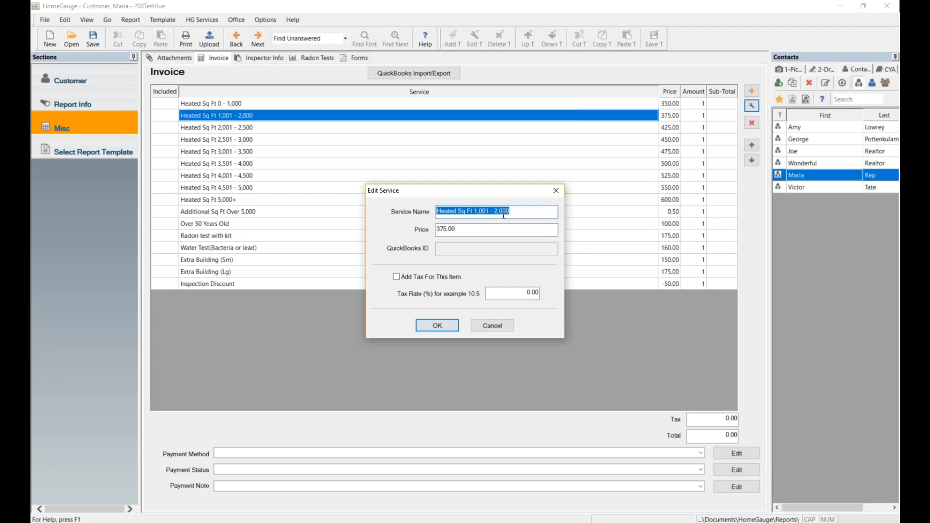
pyautogui.click(478, 230)
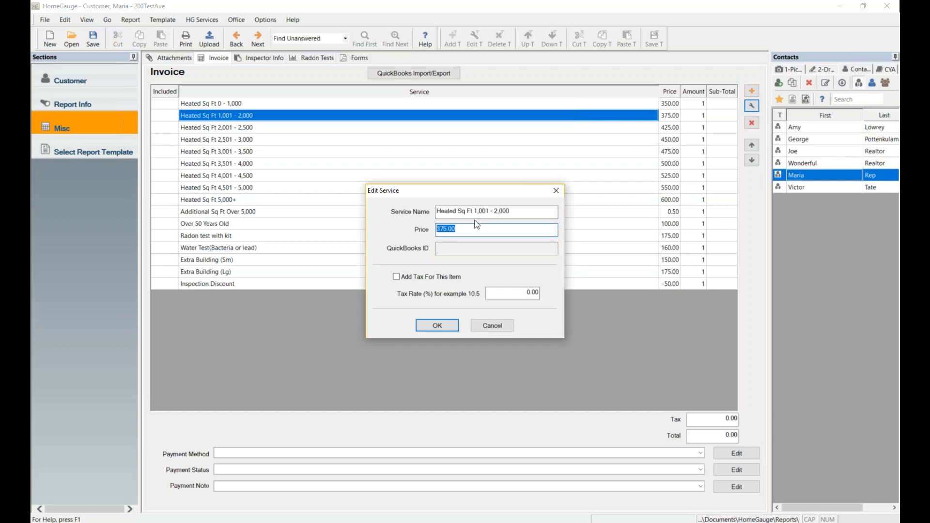
pyautogui.write('400')
pyautogui.click(441, 324)
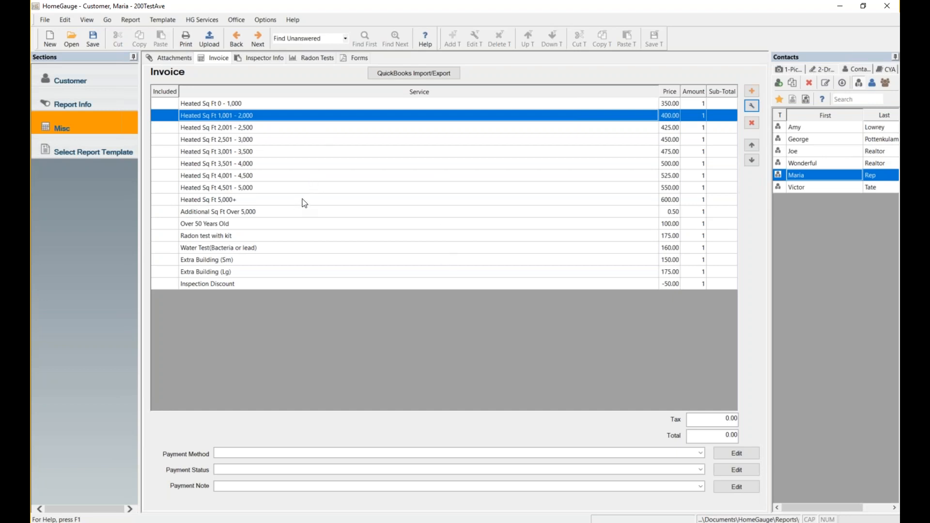
# Move the Heated Sq Ft 5,000+ service (600.00) to the first row of the invoice.
pyautogui.moveTo(307, 193); pyautogui.dragTo(304, 201)
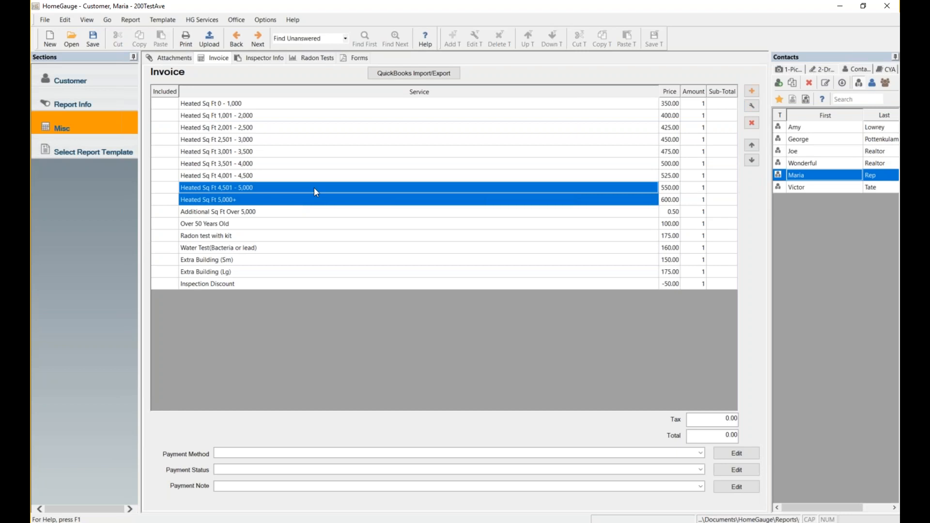
pyautogui.click(312, 186)
pyautogui.click(304, 200)
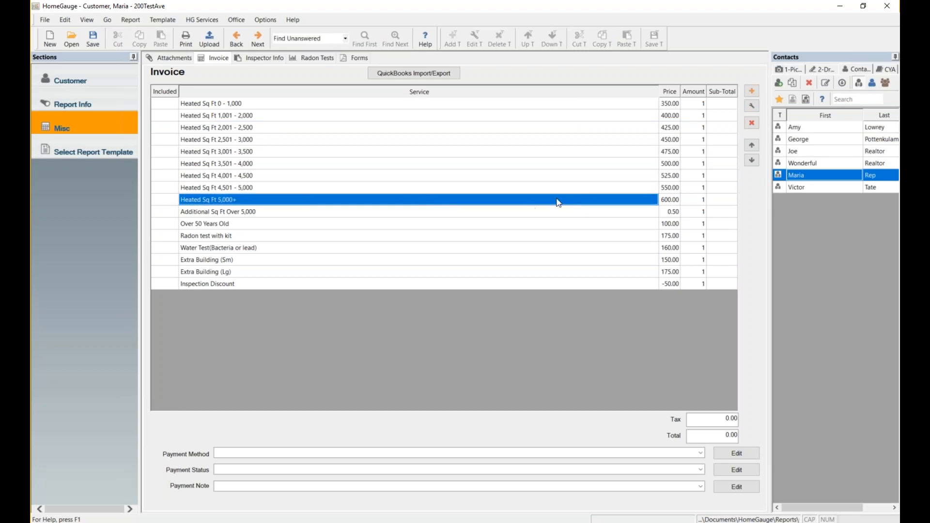
pyautogui.click(752, 146)
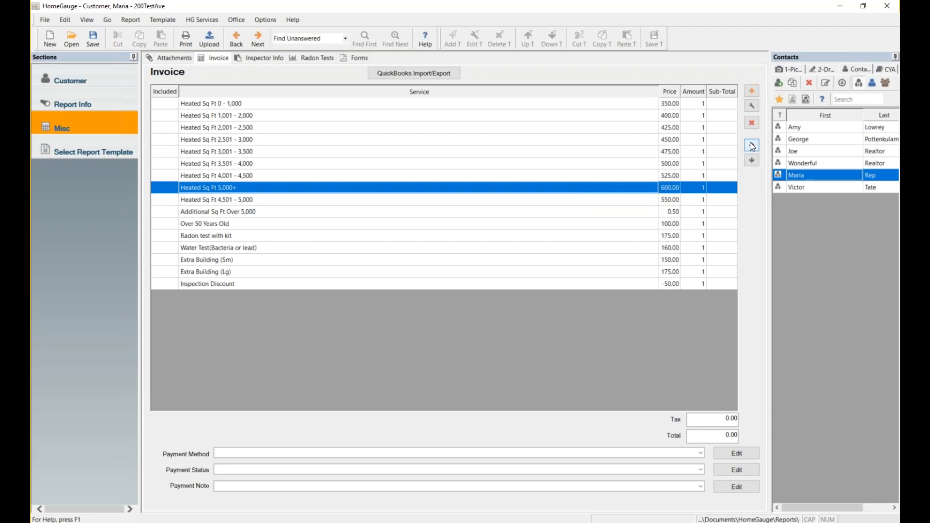
pyautogui.click(752, 146)
pyautogui.click(752, 146)
pyautogui.click(753, 145)
pyautogui.click(753, 146)
pyautogui.click(752, 146)
pyautogui.click(752, 145)
pyautogui.click(752, 146)
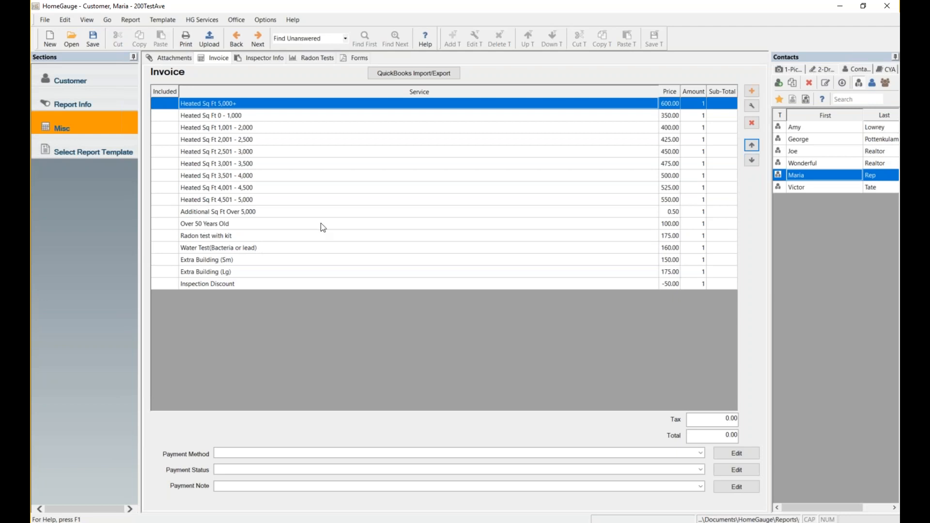
# Add a Military Discount service priced at -60.00 to the invoice.
pyautogui.click(752, 91)
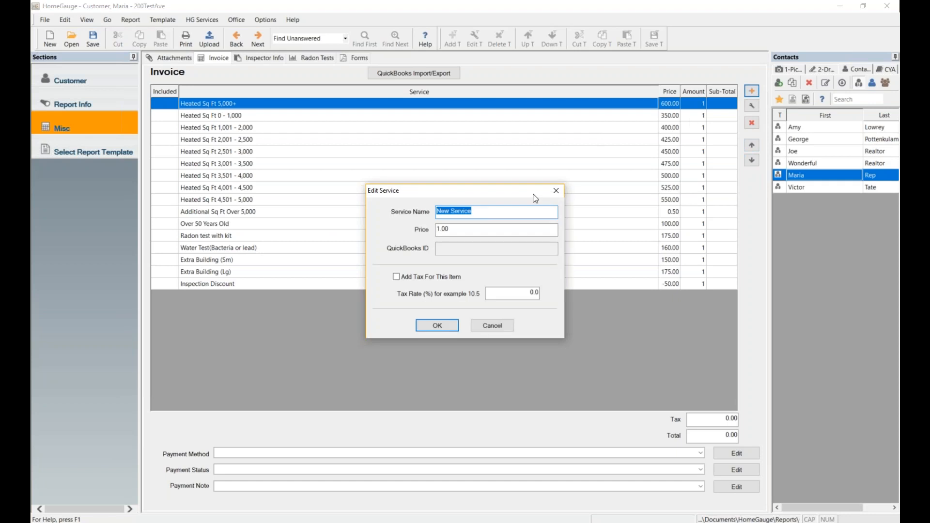
pyautogui.write('Military Discount')
pyautogui.press('Tab')
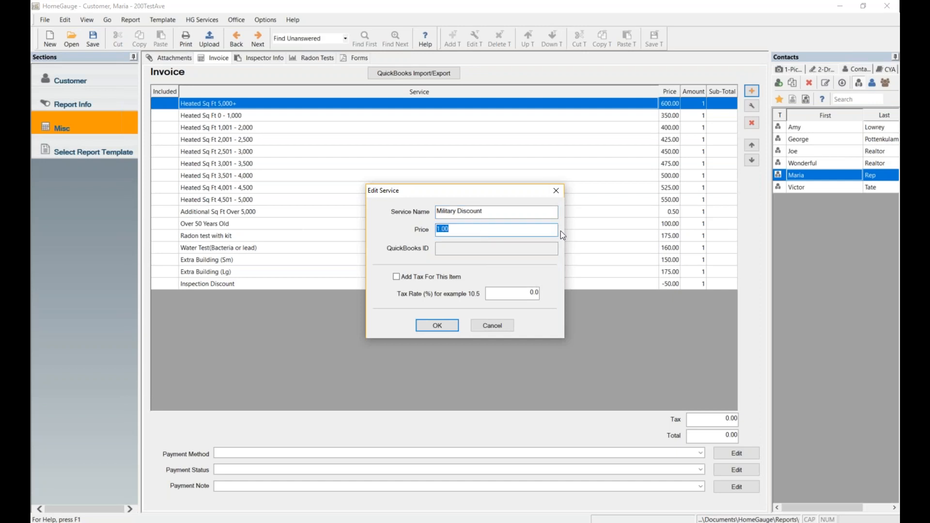
pyautogui.write('-60')
pyautogui.click(436, 329)
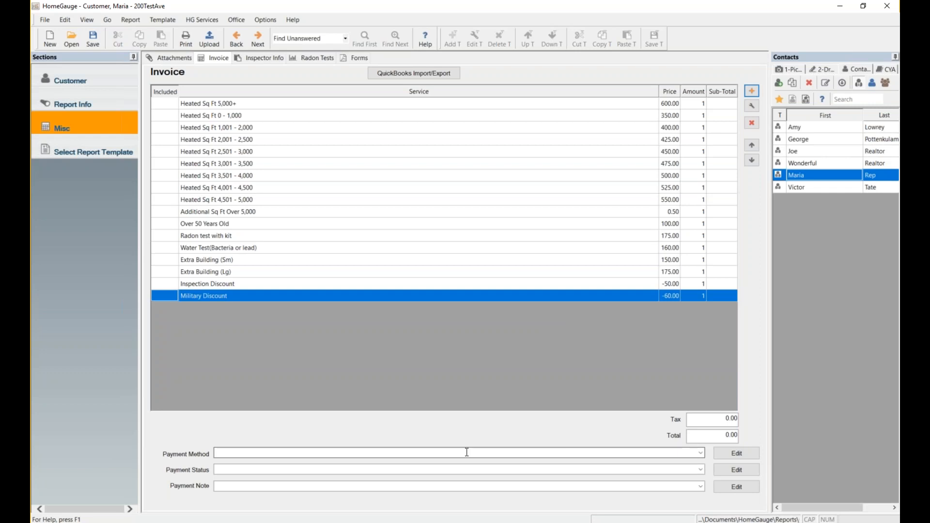
# On the invoice, choose At Closing payment, Awaiting Closing status and note 'Call Agent To Determine Closing Attorney'.
pyautogui.click(702, 454)
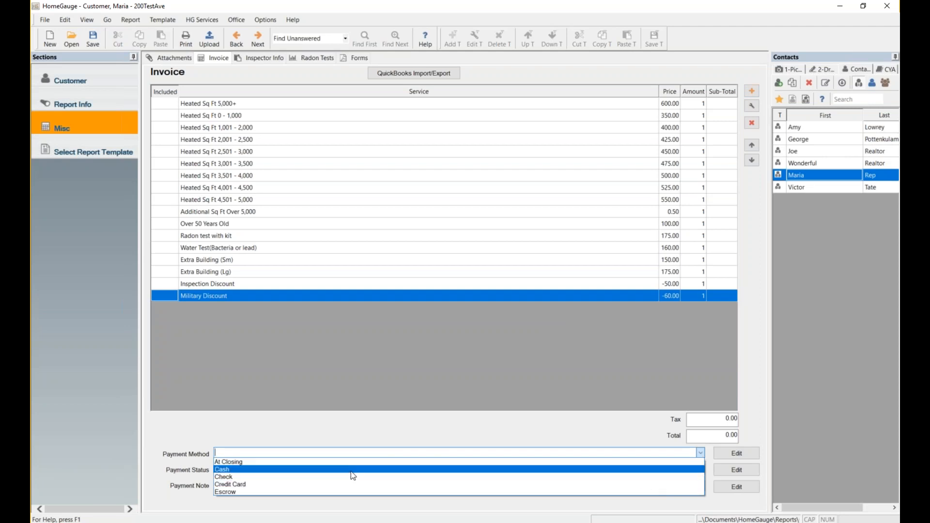
pyautogui.click(297, 463)
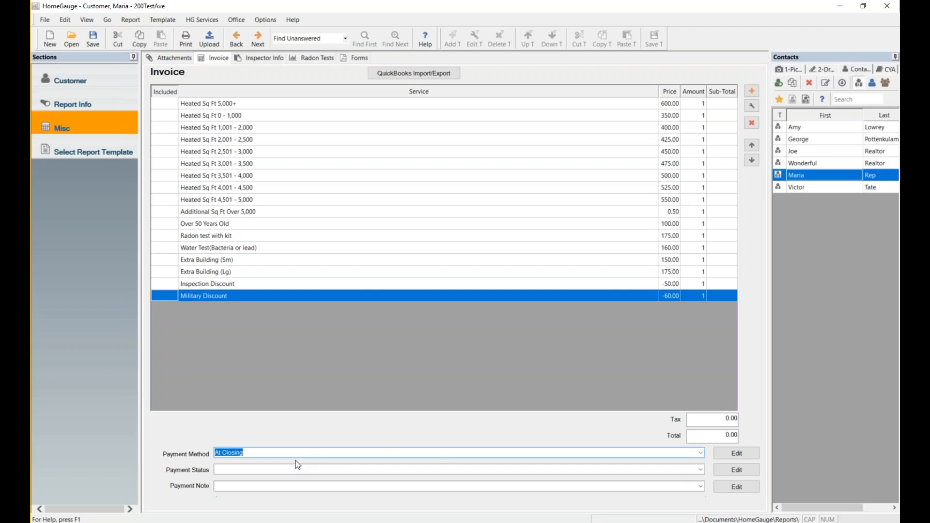
pyautogui.click(280, 469)
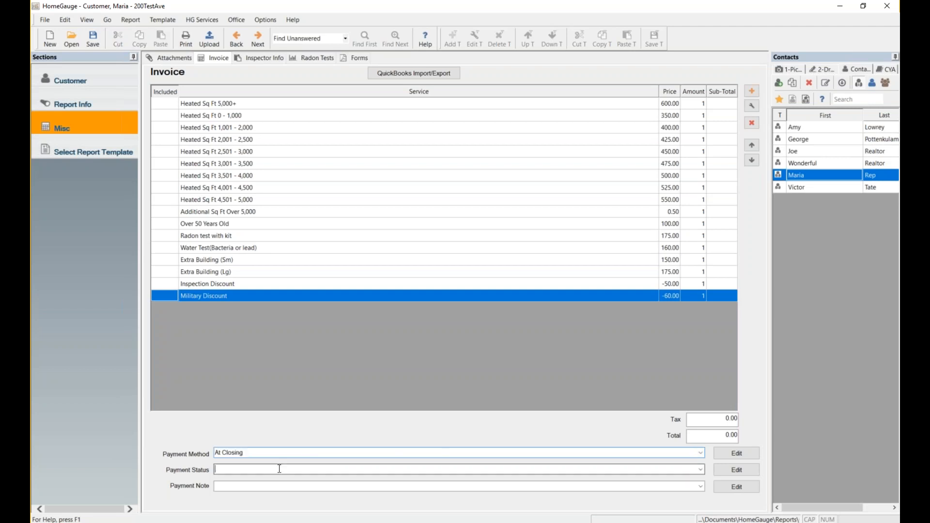
pyautogui.click(701, 469)
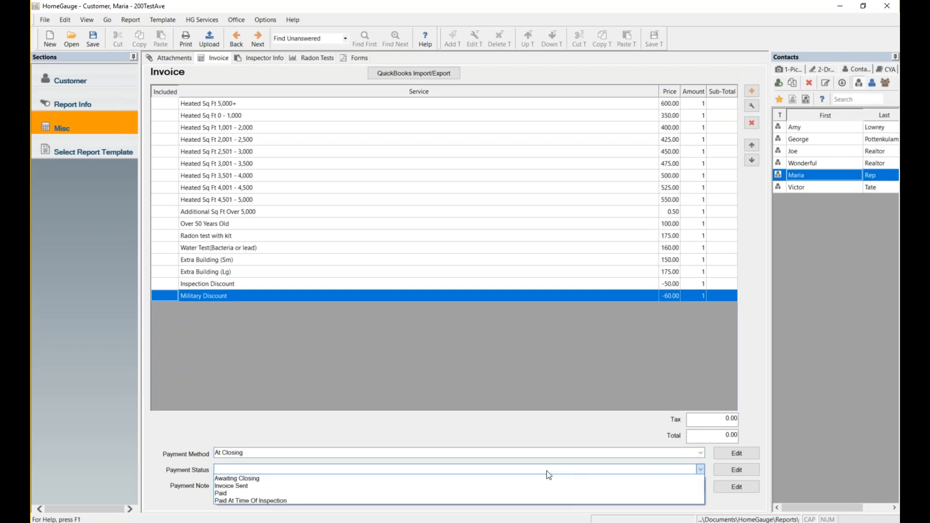
pyautogui.click(231, 478)
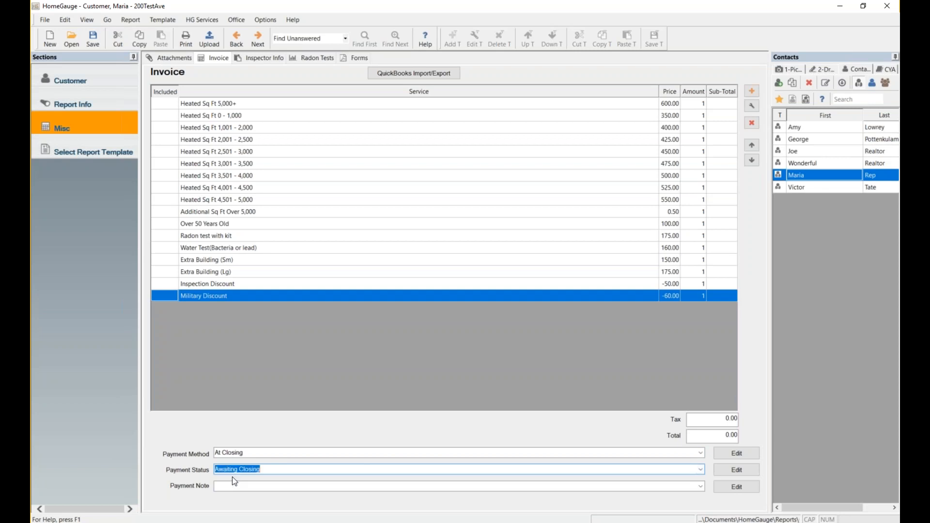
pyautogui.click(701, 486)
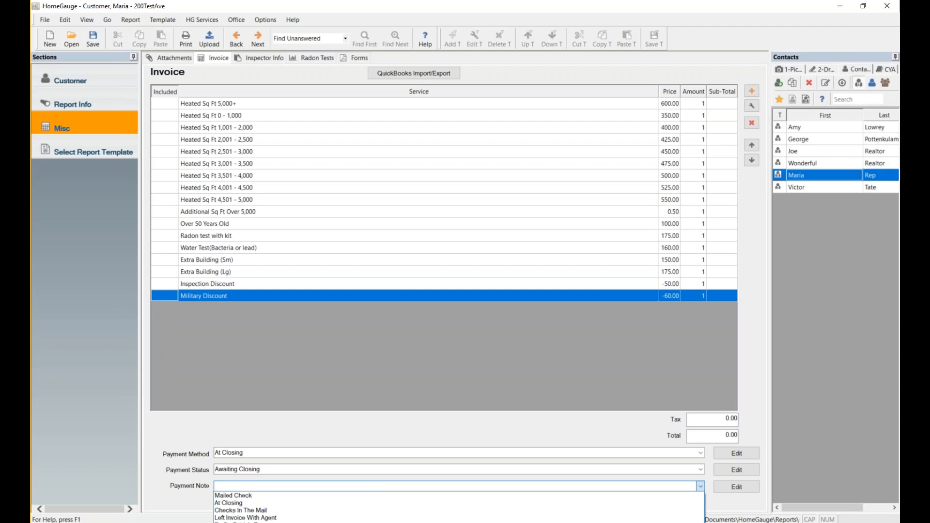
pyautogui.click(257, 522)
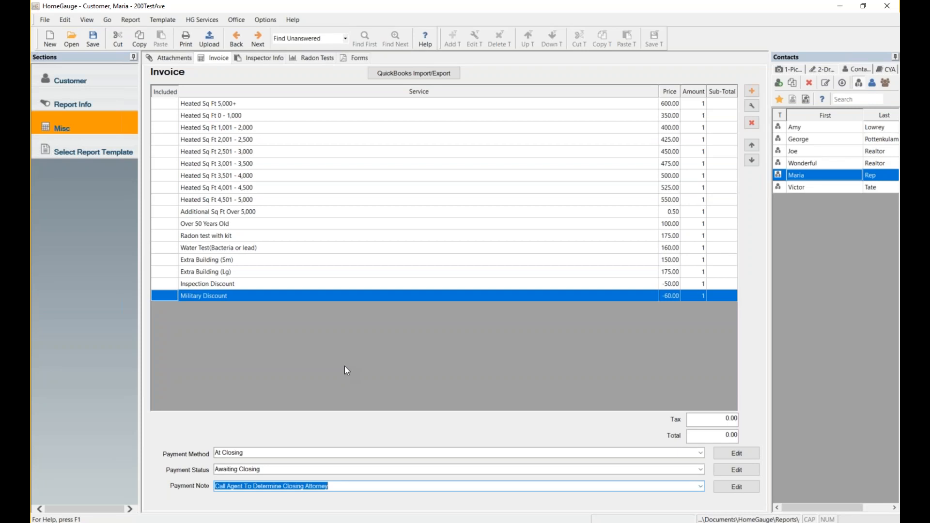
pyautogui.click(245, 57)
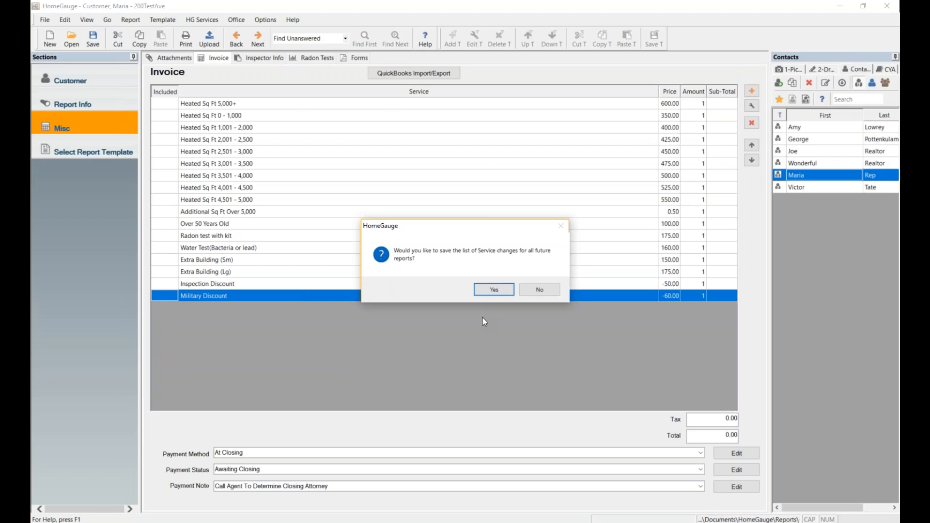
# Answer Yes to keep the service list changes for all future reports.
pyautogui.click(495, 290)
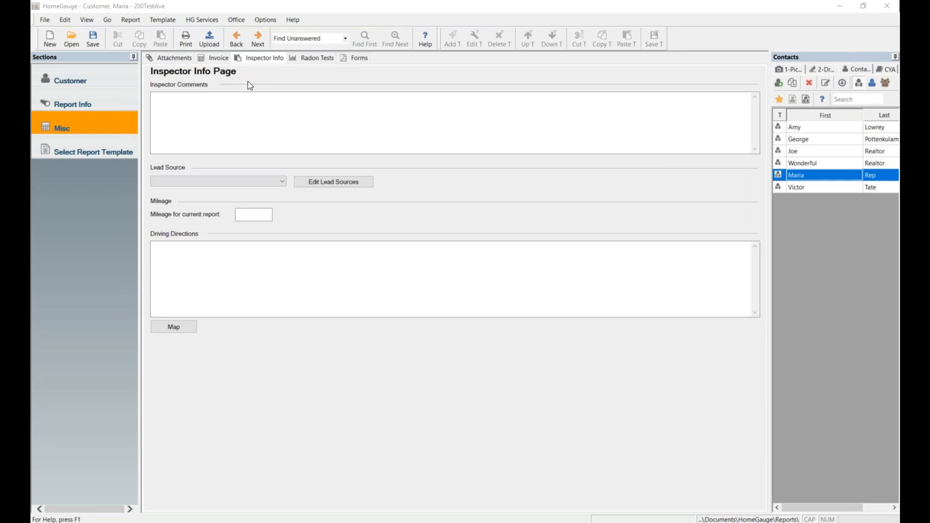
# Save the report, set lead source to Previous Customer and mileage to 25.
pyautogui.click(212, 114)
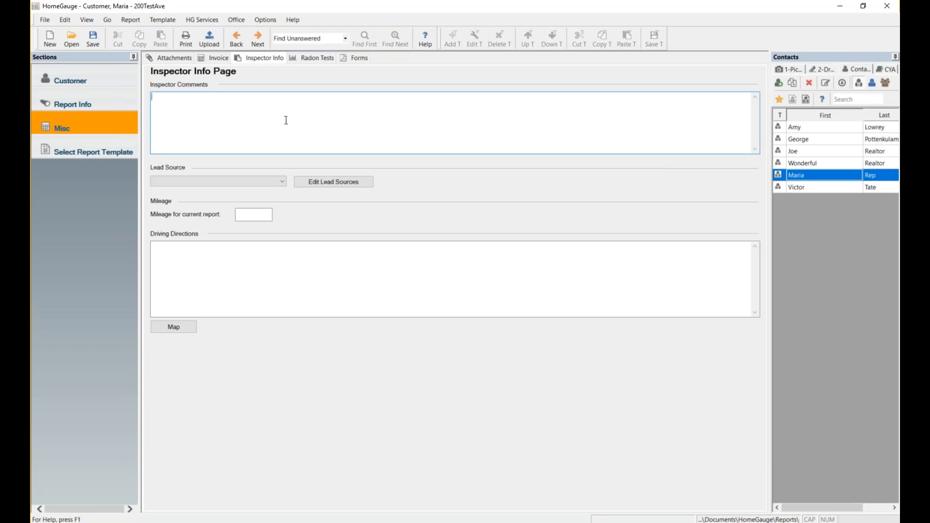
pyautogui.hotkey('ctrl', 's')
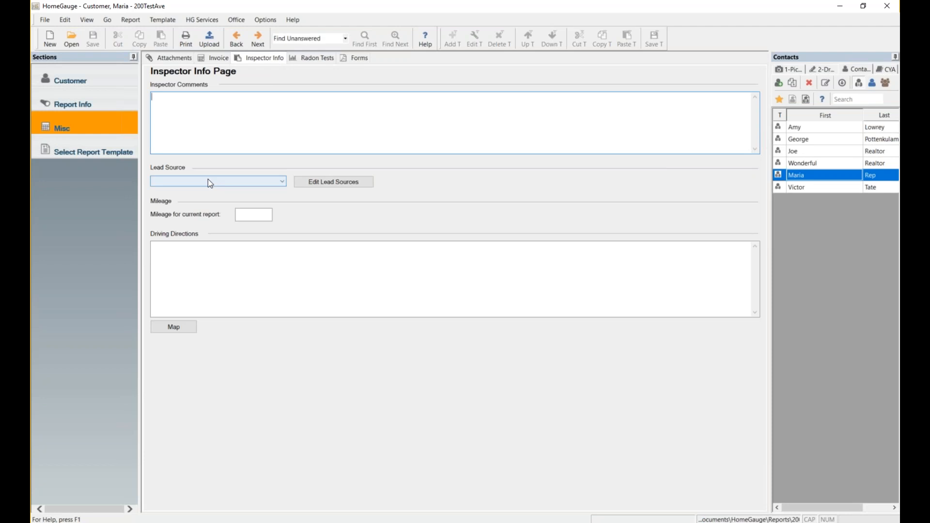
pyautogui.click(282, 182)
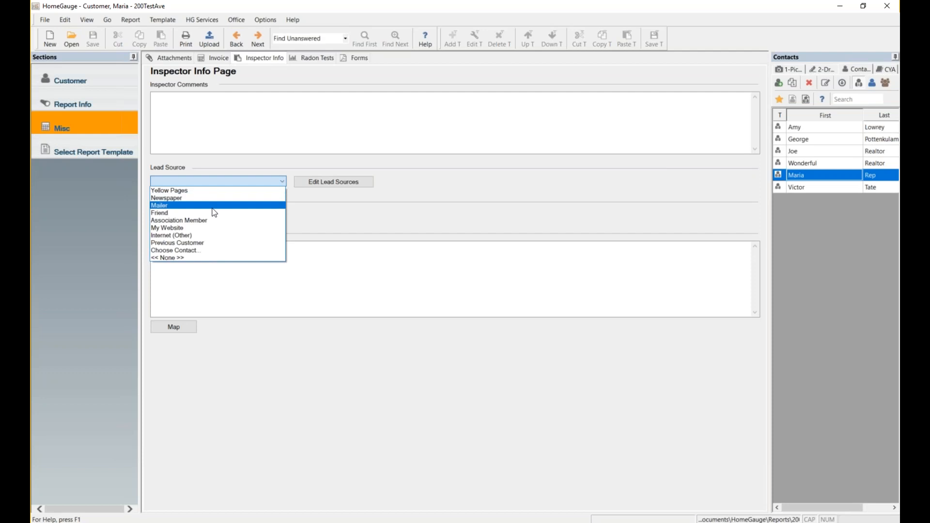
pyautogui.click(211, 242)
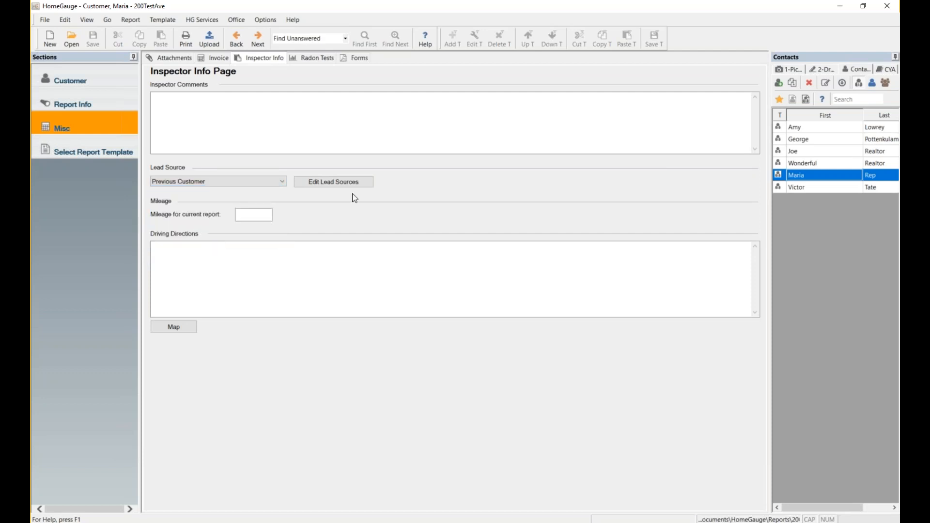
pyautogui.click(263, 215)
pyautogui.write('25')
# View the Map provider choices and dismiss them without picking one.
pyautogui.click(370, 257)
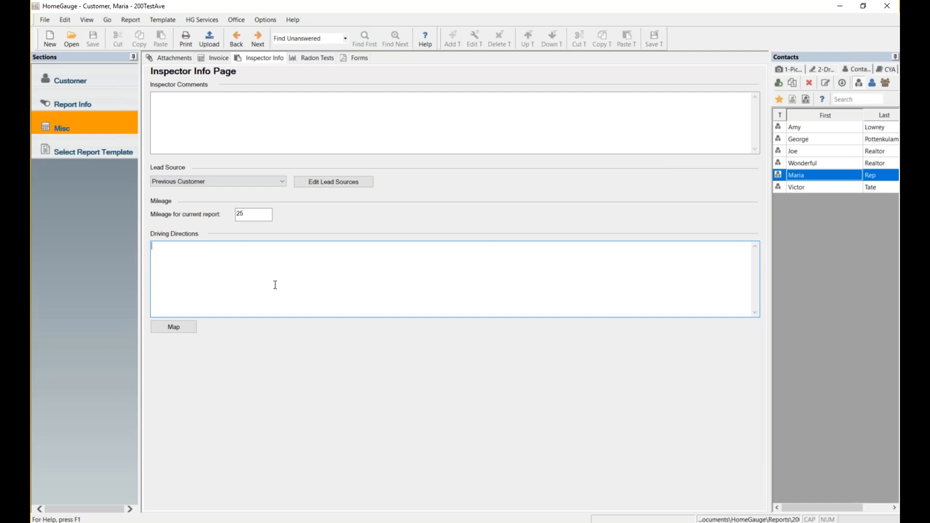
pyautogui.click(176, 330)
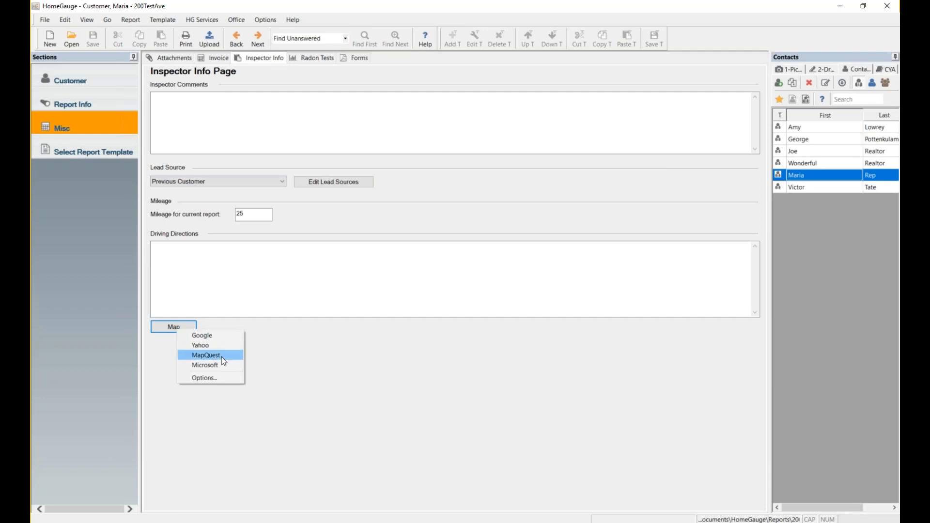
pyautogui.click(288, 344)
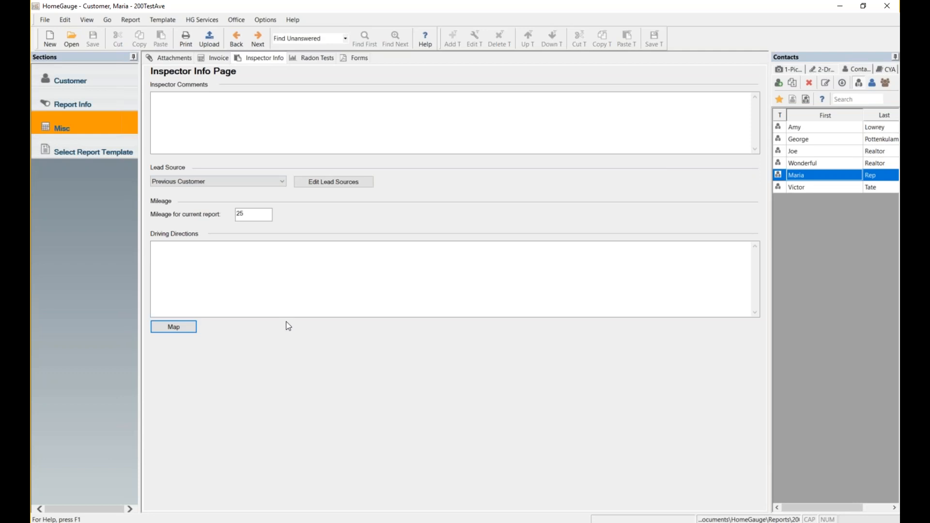
pyautogui.click(310, 58)
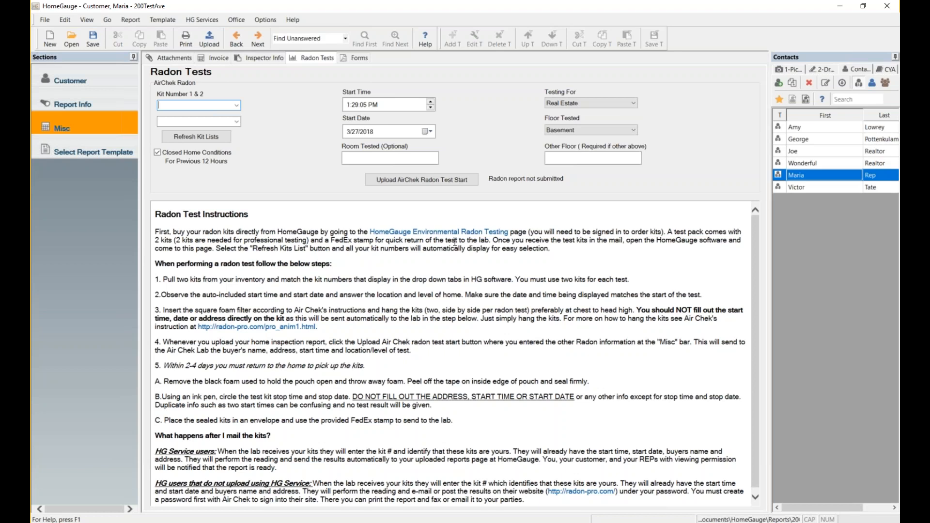
# On the Forms page, insert the Radon form from the Select Form list.
pyautogui.click(352, 60)
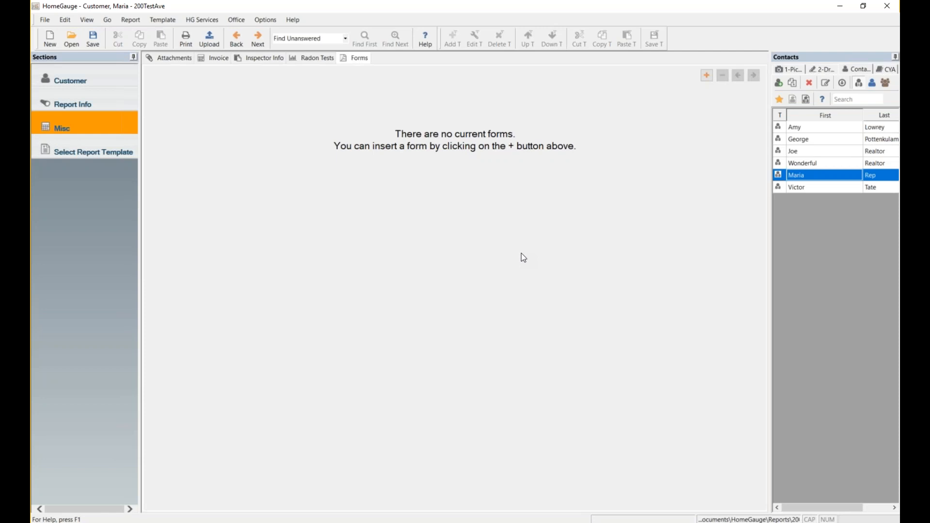
pyautogui.click(708, 76)
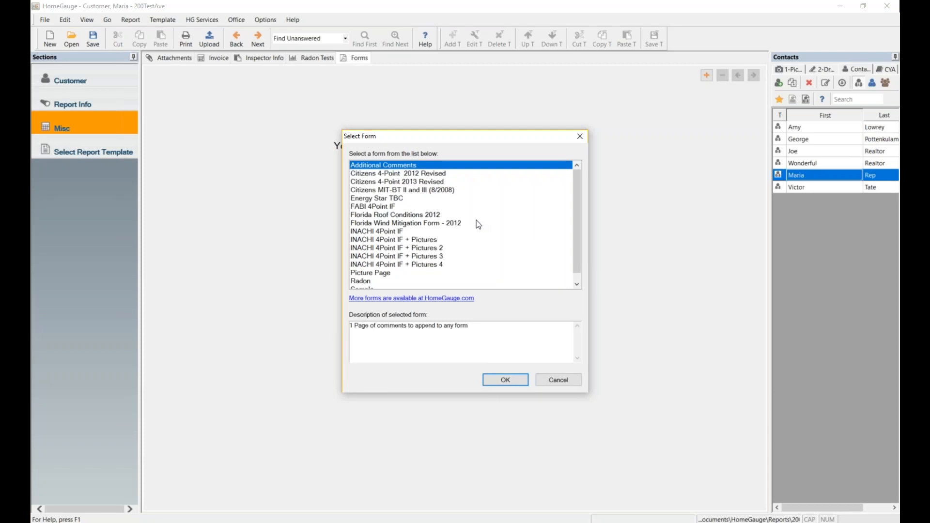
pyautogui.scroll(-1, 476, 220)
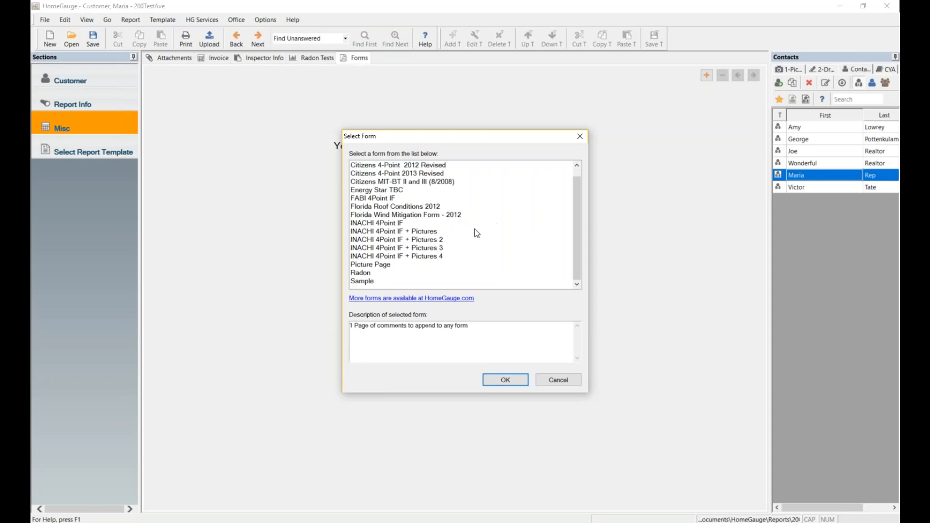
pyautogui.click(359, 275)
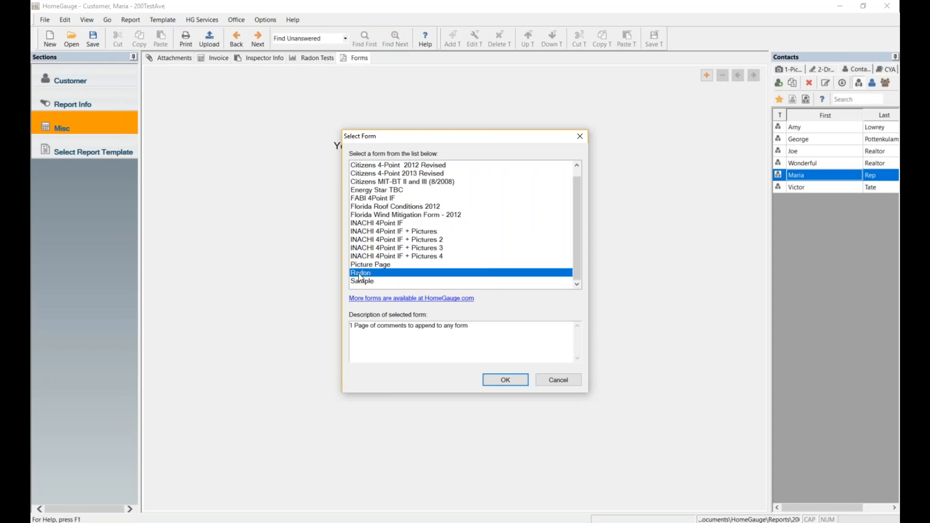
pyautogui.click(516, 379)
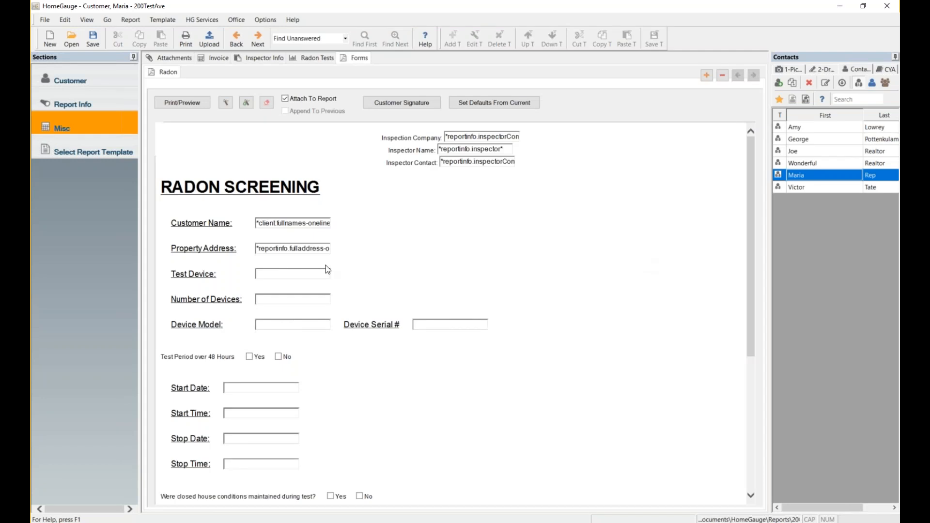
# Check the pre-filled property address field on the Radon Screening form.
pyautogui.click(282, 273)
pyautogui.moveTo(260, 249); pyautogui.dragTo(275, 249)
pyautogui.click(371, 223)
pyautogui.click(260, 246)
pyautogui.click(457, 226)
# Draw the customer's signature in the Customer Signature pad and accept it.
pyautogui.click(410, 103)
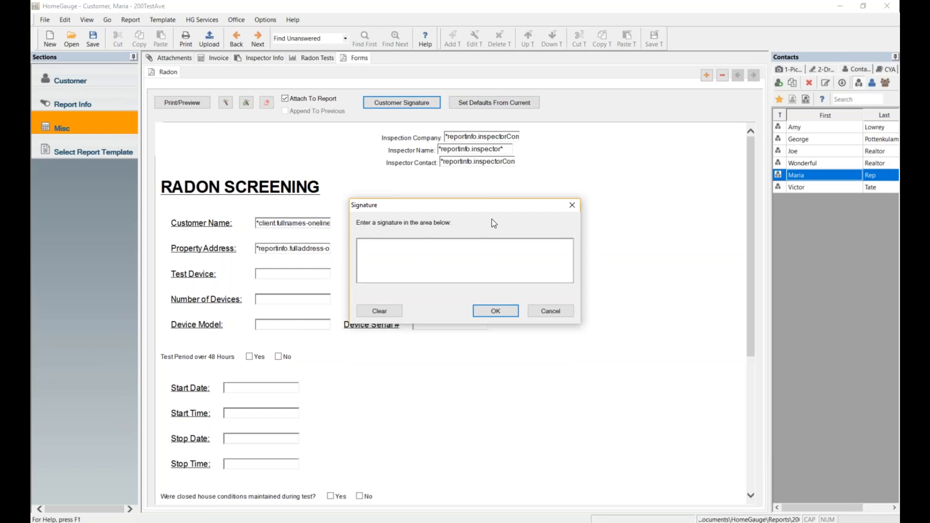
pyautogui.moveTo(365, 260)
pyautogui.mouseDown()
pyautogui.moveTo(425, 241)
pyautogui.moveTo(469, 274)
pyautogui.moveTo(552, 258)
pyautogui.moveTo(546, 264)
pyautogui.mouseUp()
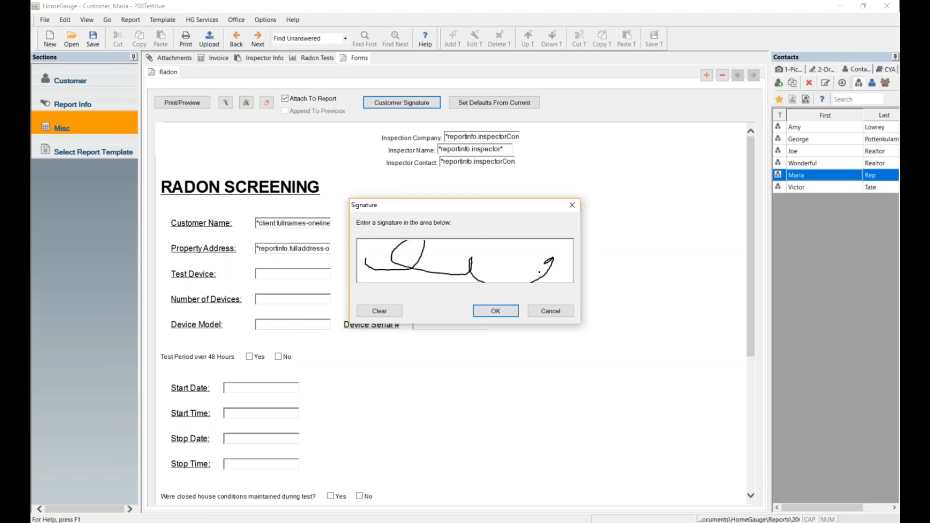
pyautogui.click(499, 312)
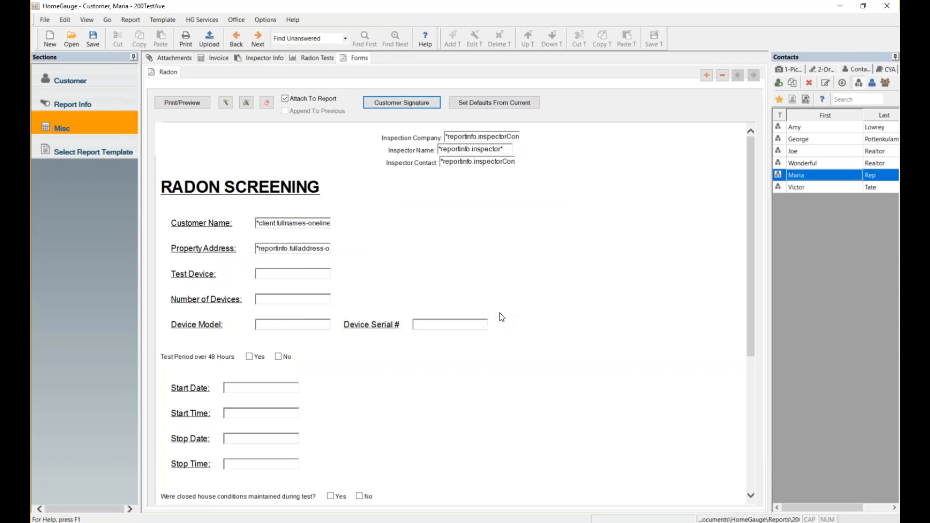
pyautogui.click(275, 276)
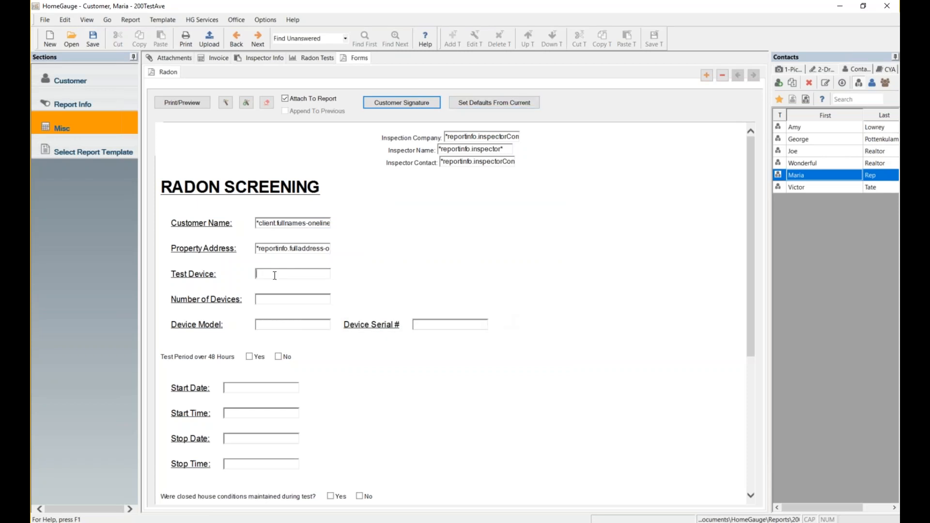
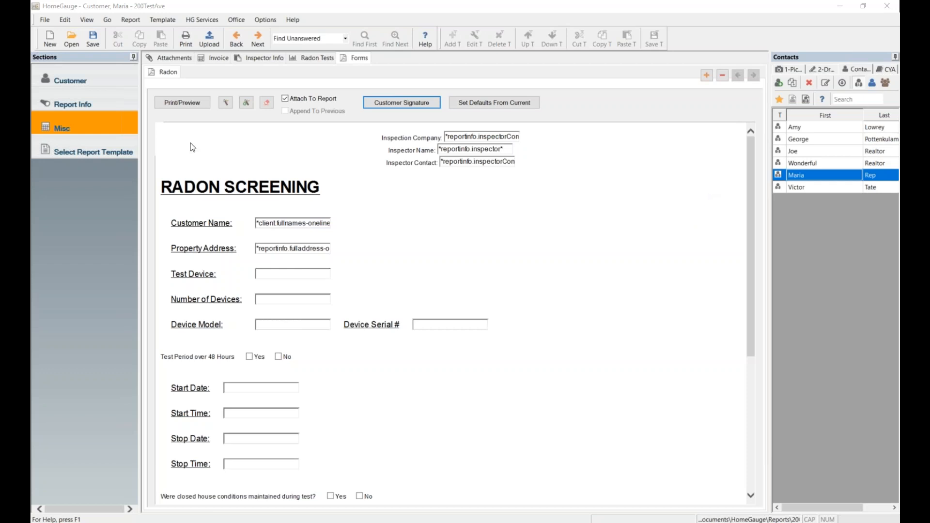
# Open the Select Report Template dialog from the Sections pane.
pyautogui.click(73, 153)
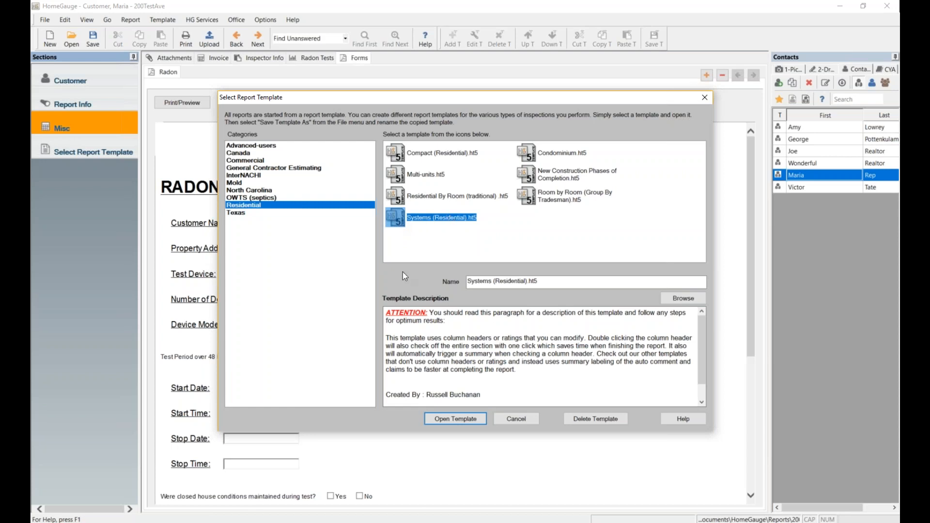
# Start a new report from Systems (Residential).ht5 and go to its General Info page.
pyautogui.click(469, 419)
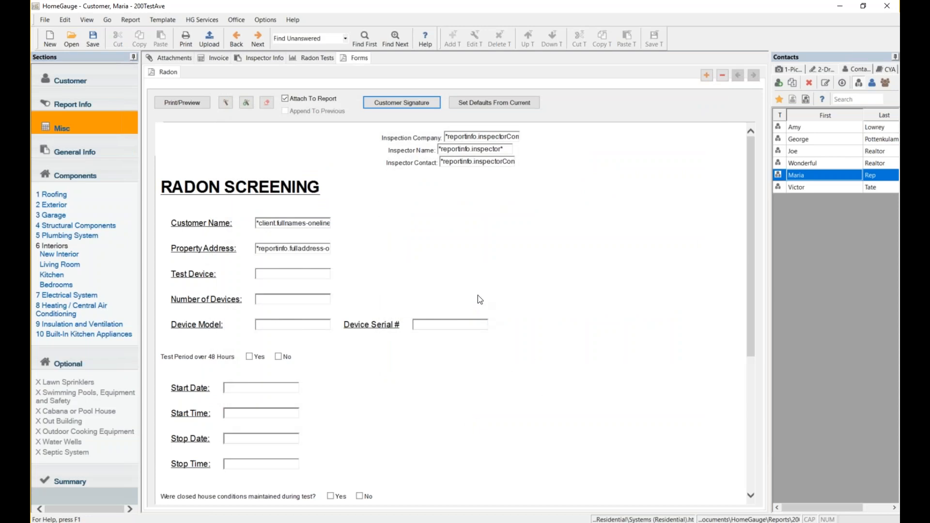
pyautogui.click(70, 153)
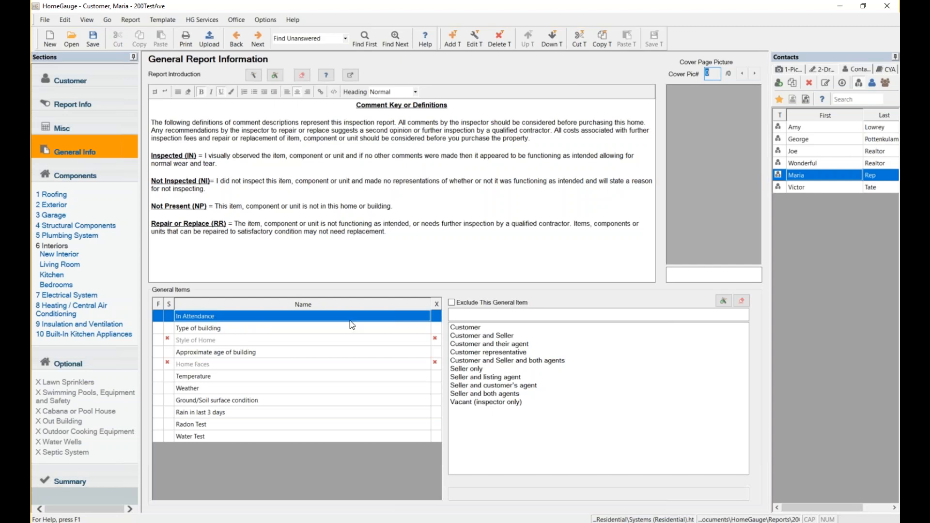
pyautogui.click(231, 317)
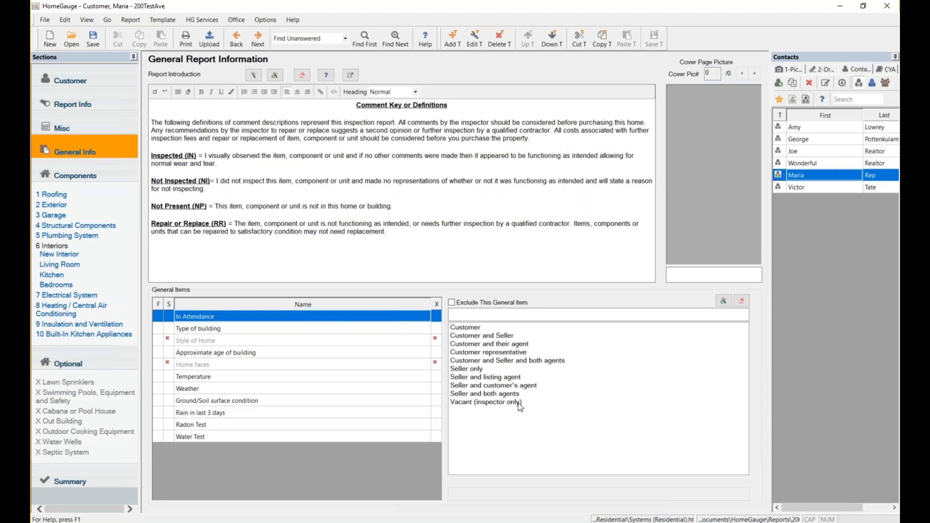
# Answer In Attendance: Customer and Seller, building: Single Family (2 story), style: Colonial.
pyautogui.click(484, 338)
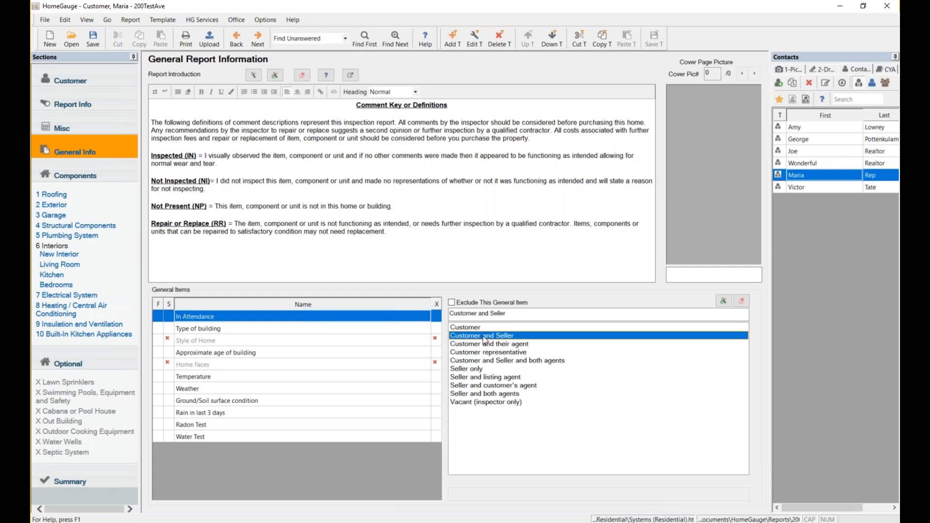
pyautogui.click(321, 328)
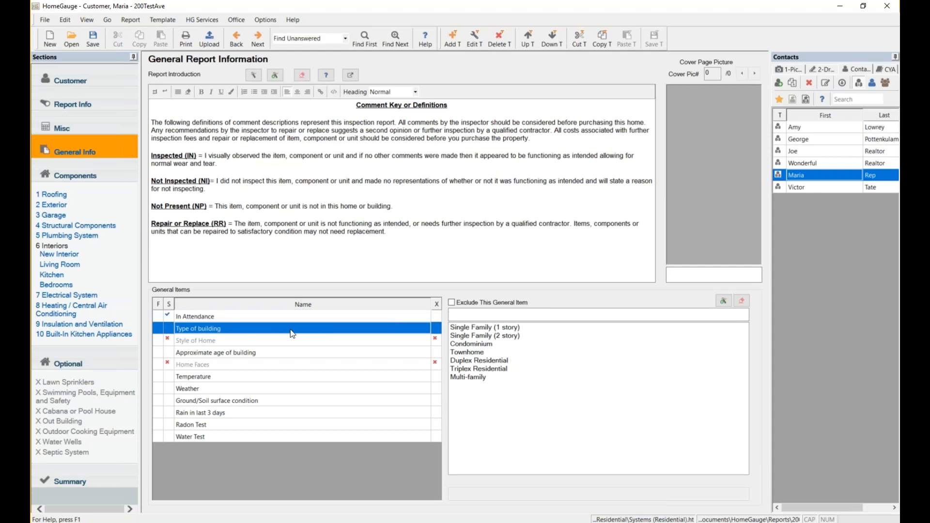
pyautogui.click(486, 336)
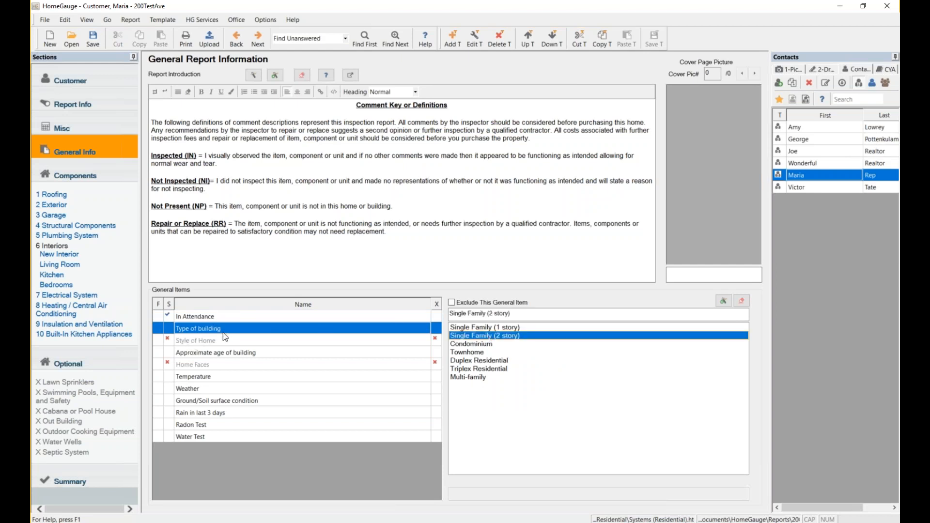
pyautogui.click(441, 336)
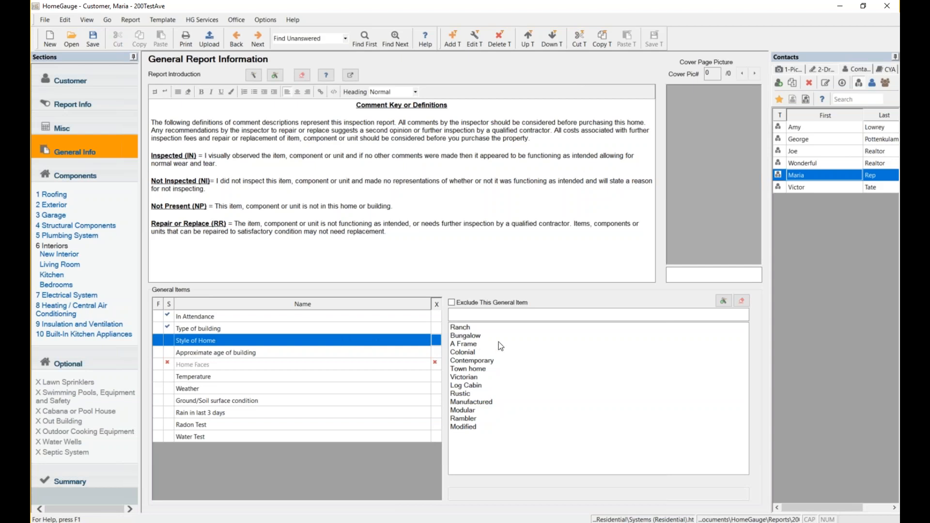
pyautogui.click(482, 355)
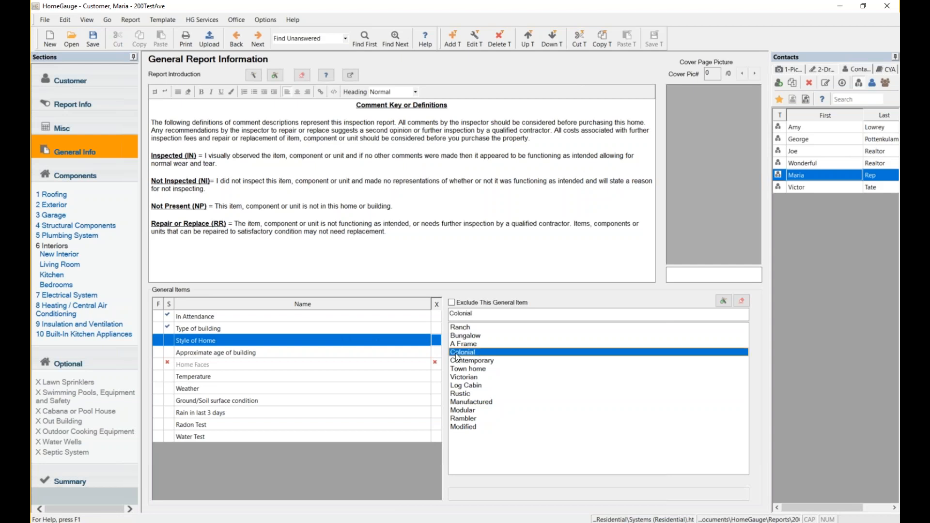
pyautogui.click(314, 355)
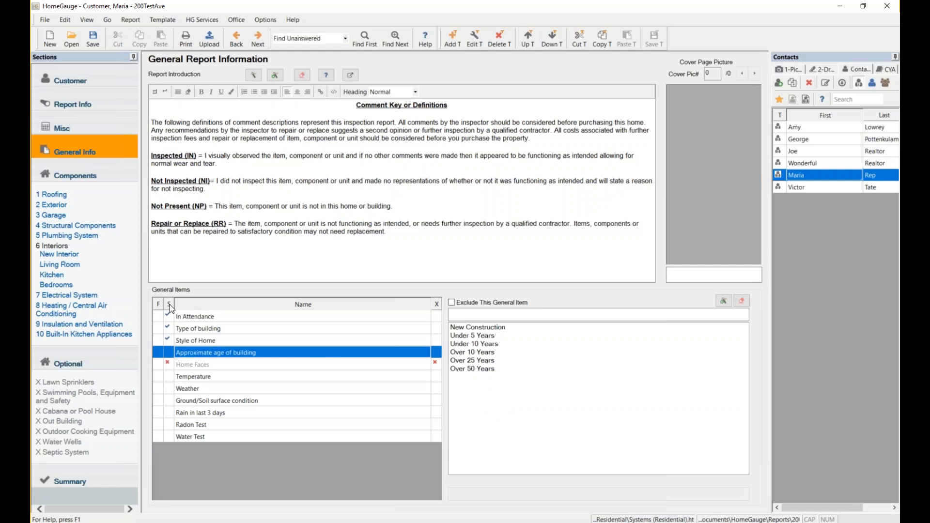
pyautogui.click(169, 318)
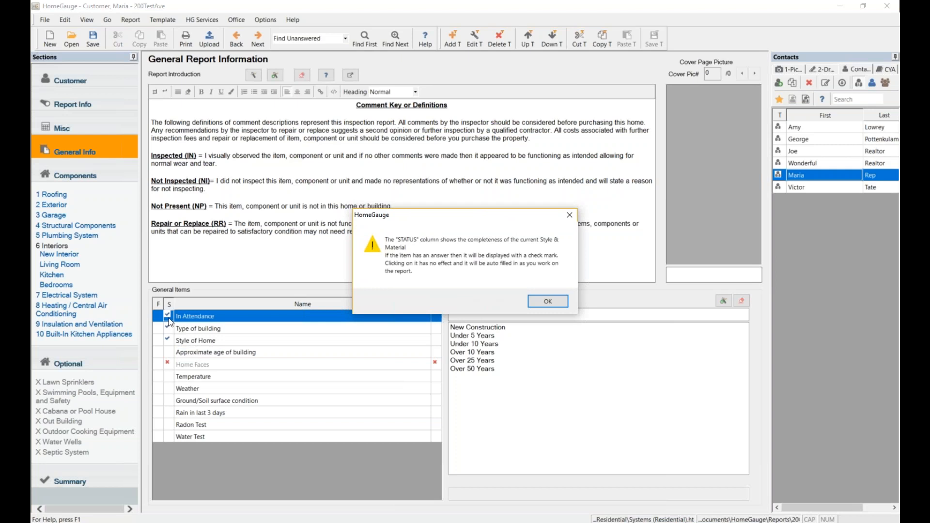
pyautogui.click(552, 300)
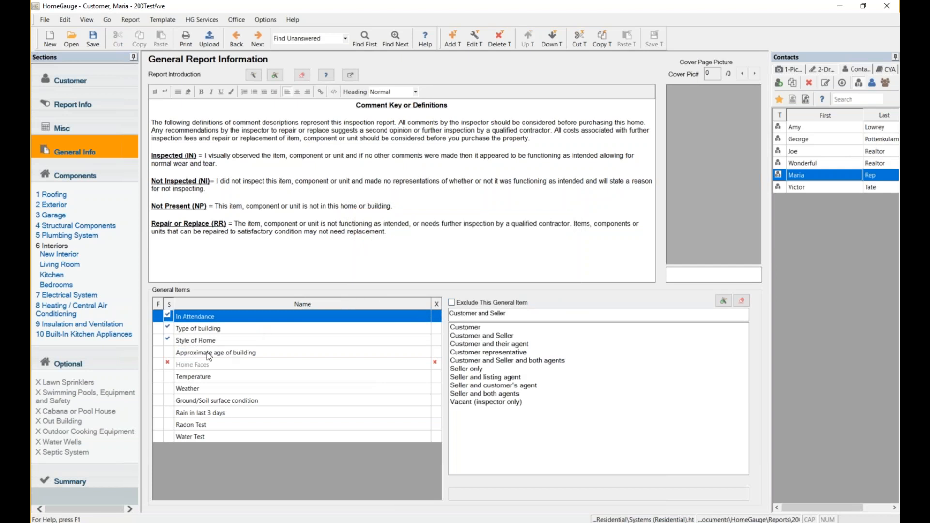
# Flag Approximate age of building for later review, turning off the flag explanation.
pyautogui.click(159, 353)
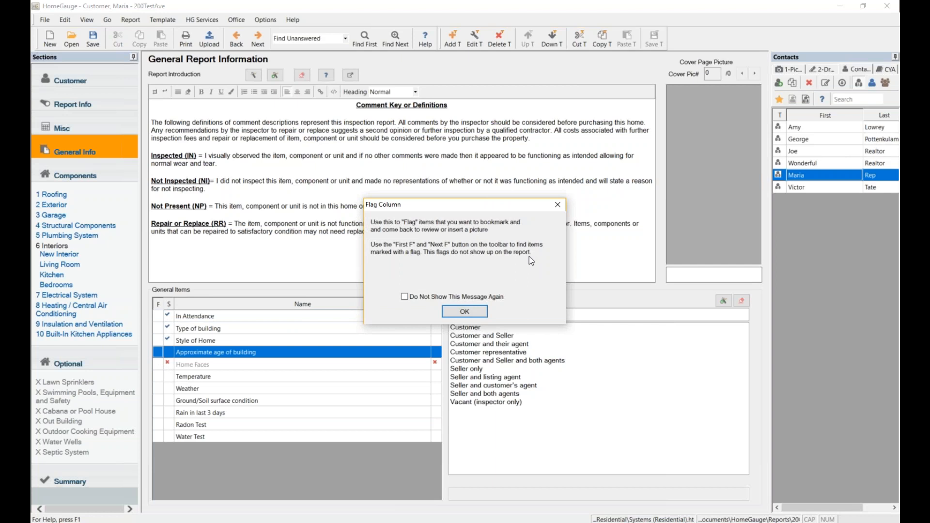
pyautogui.click(449, 297)
pyautogui.click(465, 312)
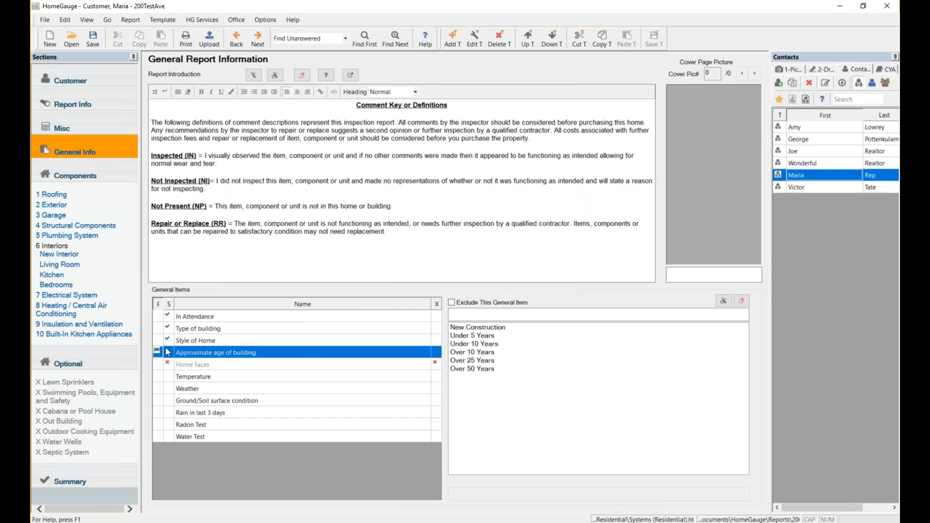
# Find the first flagged item, then show the Components overview.
pyautogui.click(346, 39)
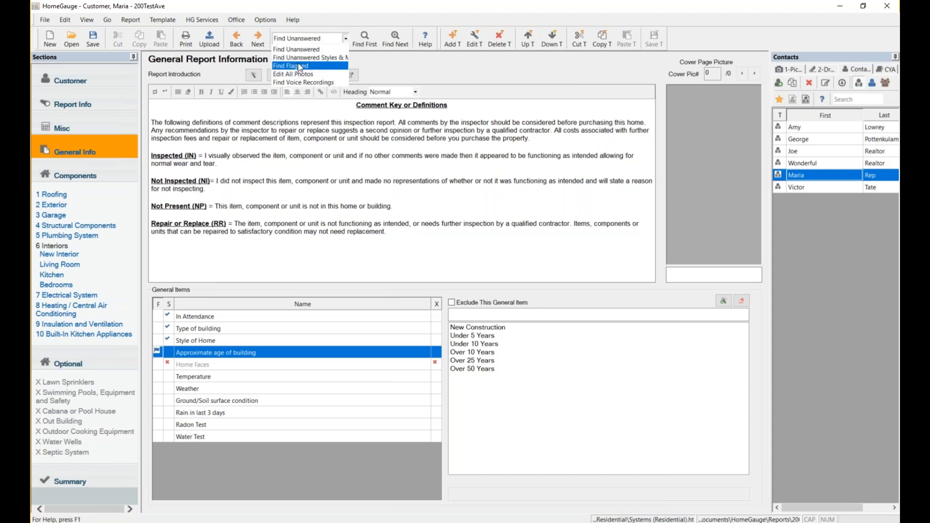
pyautogui.click(284, 65)
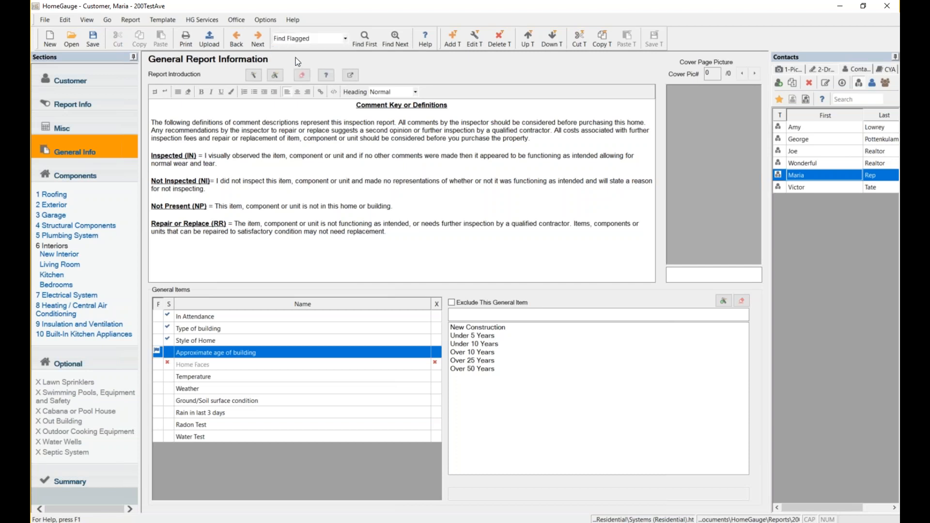
pyautogui.click(368, 42)
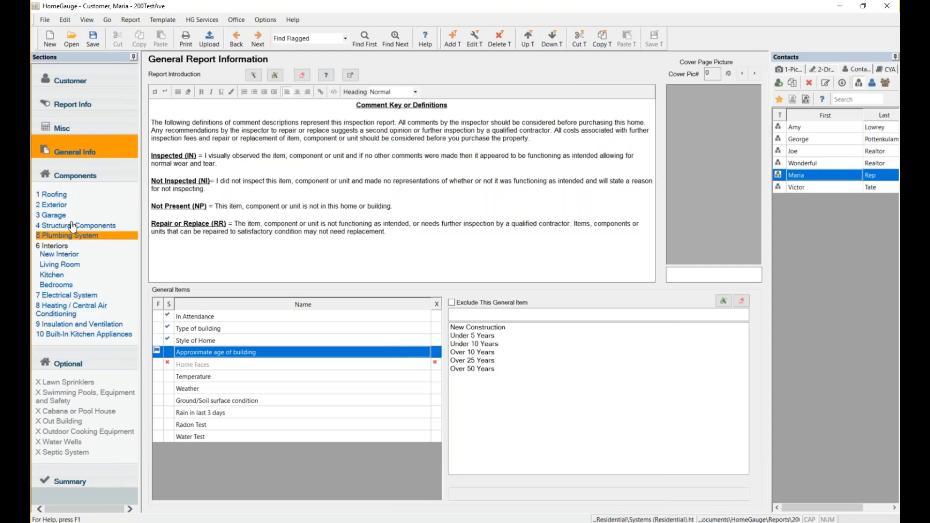
pyautogui.click(85, 177)
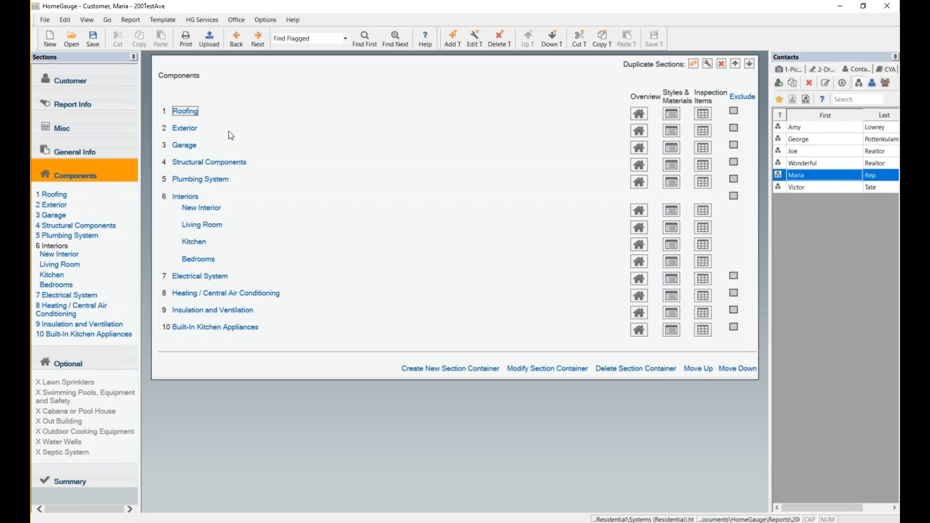
# Select the Roofing section and open its Section Edit dialog with Edit T.
pyautogui.click(185, 111)
pyautogui.click(478, 43)
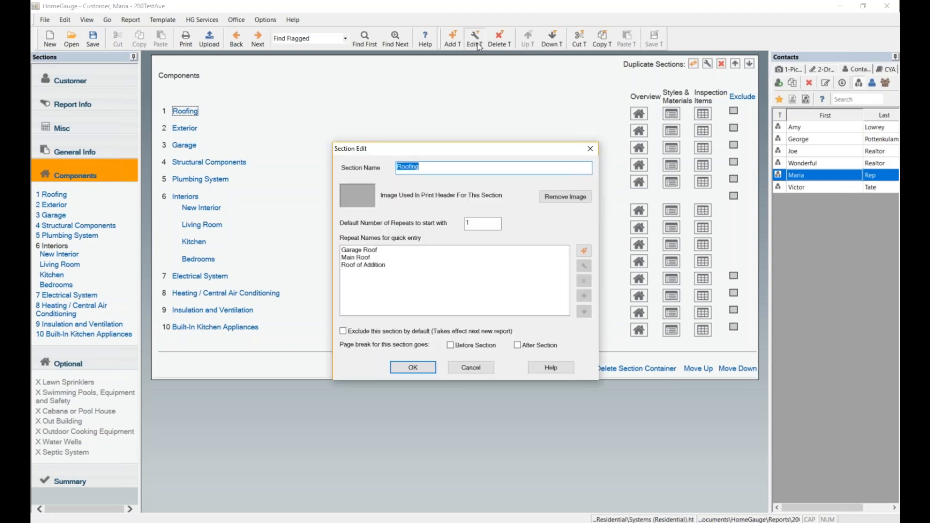
# Trim the Section Name field from 'Roofing' to 'Roof'.
pyautogui.click(445, 167)
pyautogui.press('BackSpace')
pyautogui.press('BackSpace')
# Confirm the Roof rename and save the template.
pyautogui.click(428, 373)
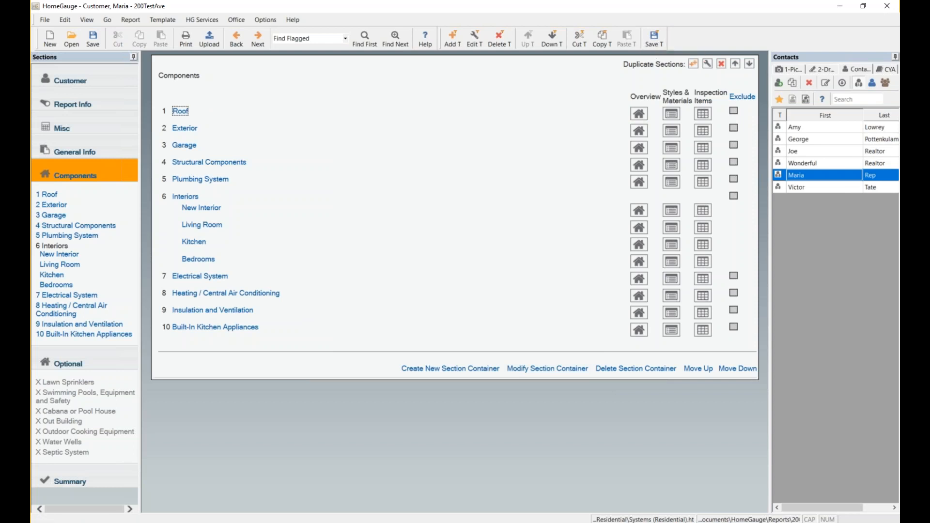
pyautogui.click(655, 39)
# Move the Garage section down to last place (number 10) and save the template.
pyautogui.click(185, 145)
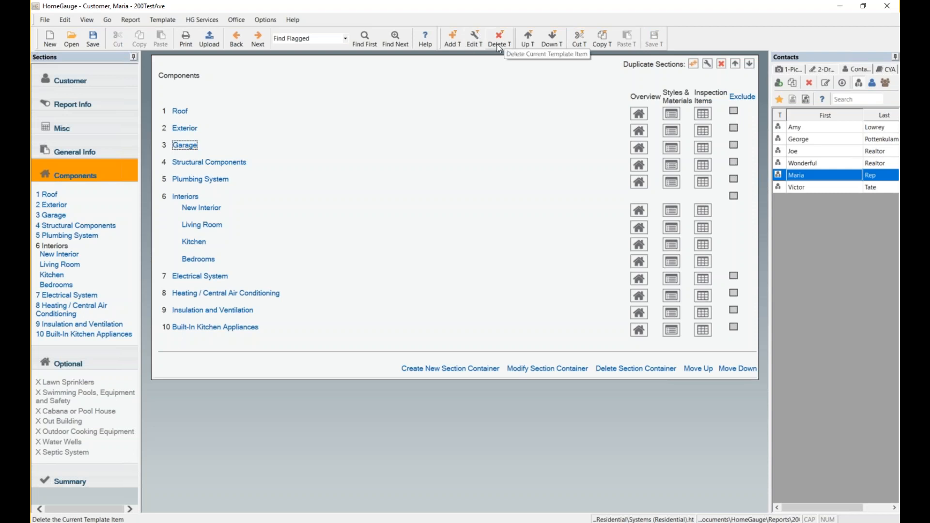
pyautogui.click(552, 45)
pyautogui.click(552, 45)
pyautogui.click(552, 45)
pyautogui.click(551, 45)
pyautogui.click(552, 45)
pyautogui.click(552, 45)
pyautogui.click(552, 46)
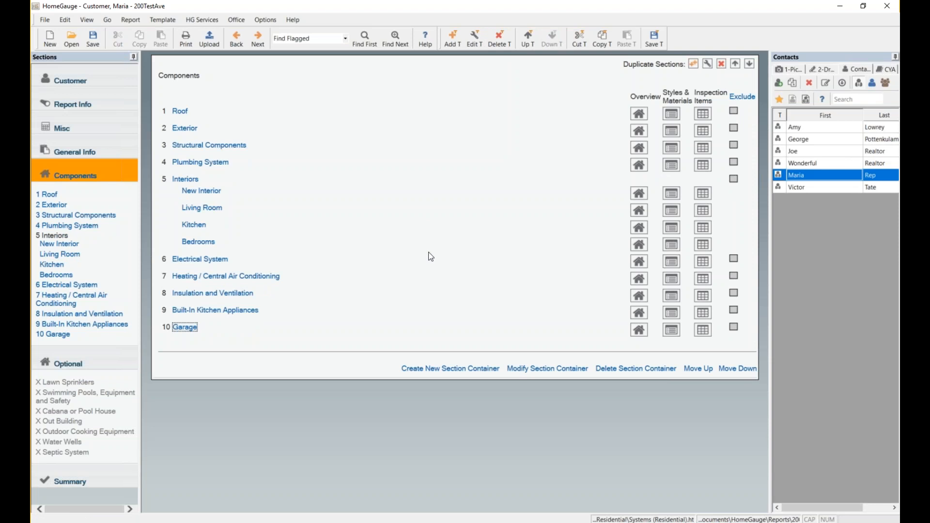
pyautogui.click(661, 40)
# Tick Exclude on the Garage row to leave it out of this report.
pyautogui.click(735, 328)
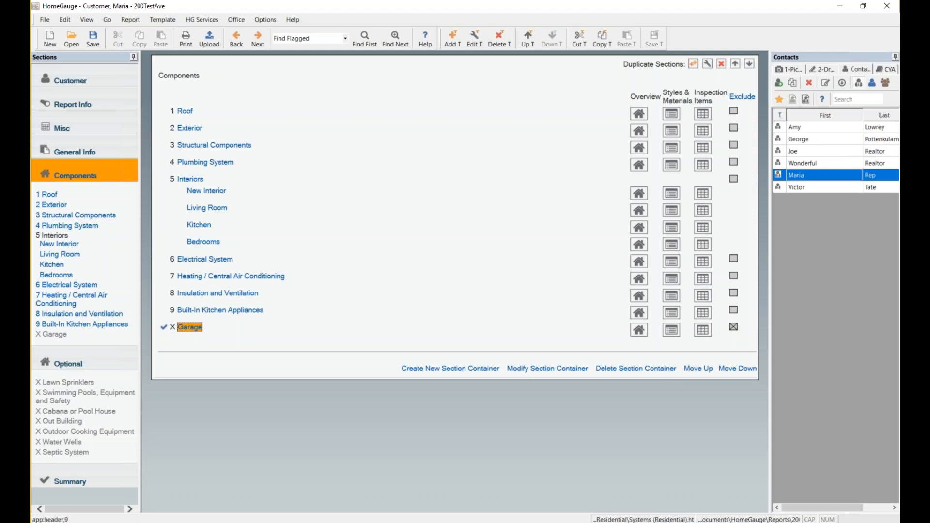
# Set Garage to 'Exclude this section by default', then re-toggle its Exclude checkbox to stay excluded.
pyautogui.click(477, 40)
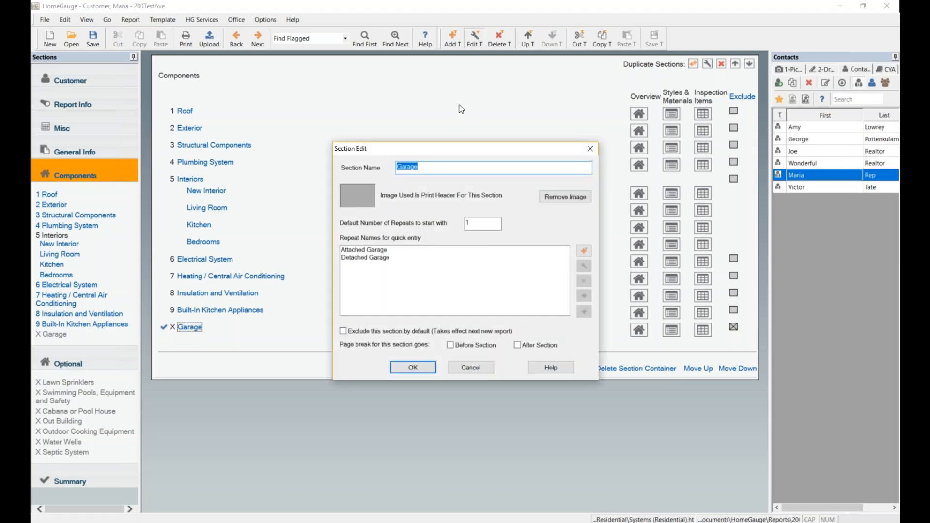
pyautogui.click(349, 333)
pyautogui.click(411, 366)
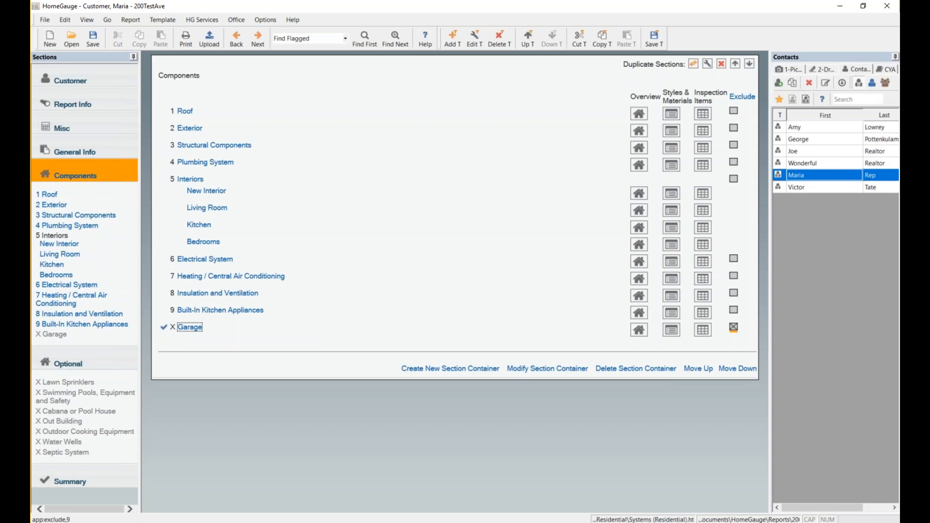
pyautogui.click(733, 328)
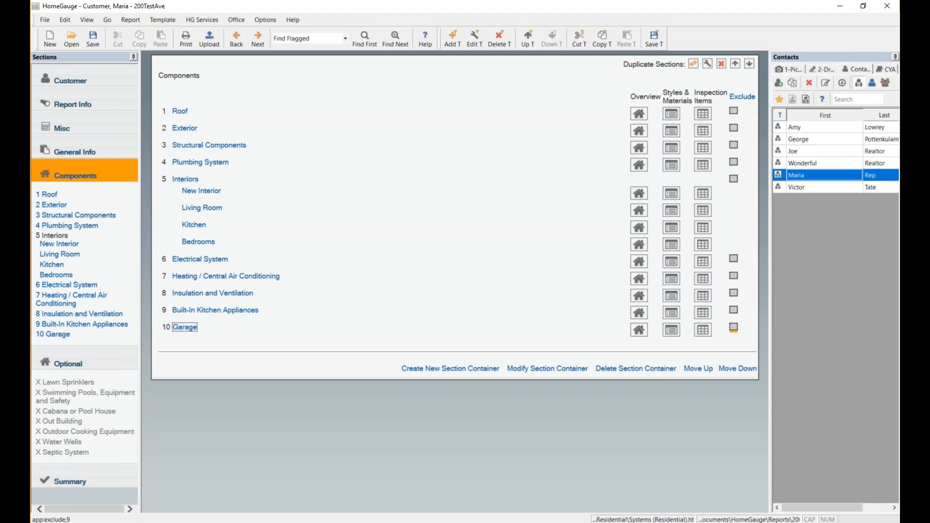
pyautogui.click(734, 328)
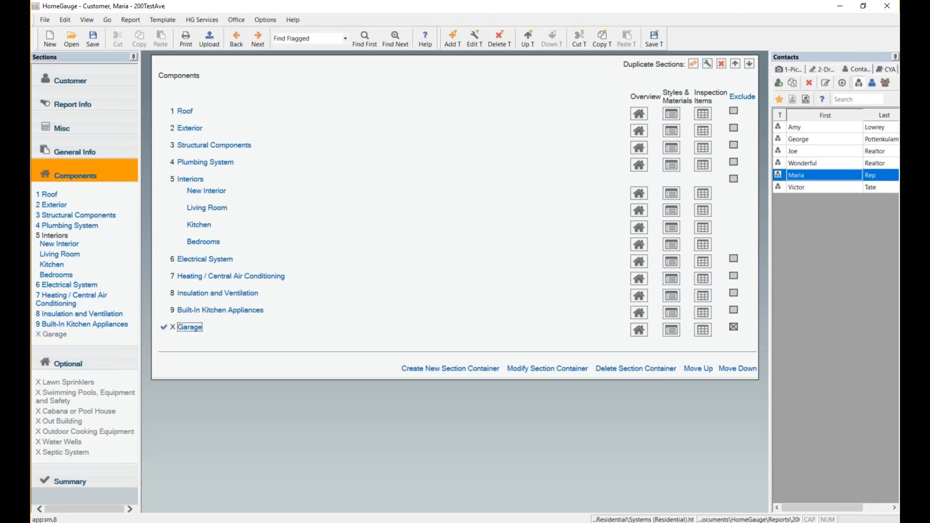
# Save the template with Save T, then save the report file with Ctrl+S.
pyautogui.click(655, 39)
pyautogui.hotkey('ctrl', 's')
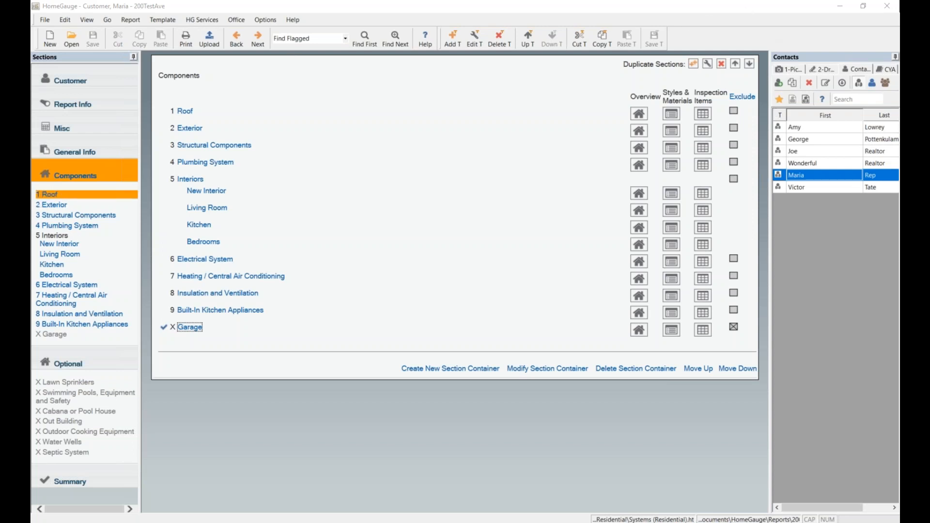
# Show the '1 Roof' section's inspection items, 1.0 Roof Coverings through 1.3 Roof Drainage Systems.
pyautogui.click(64, 199)
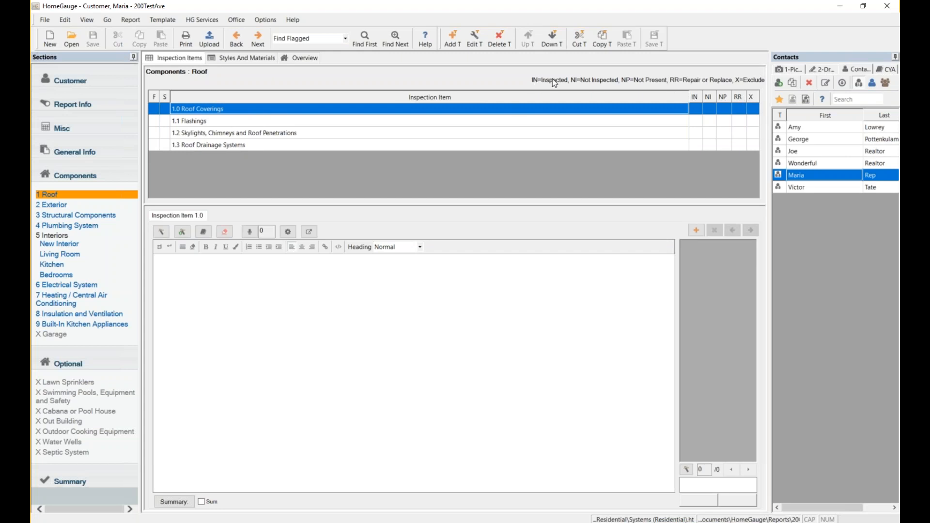
# Rate Roof Coverings IN and RR, Flashings IN, and skylights, chimneys and penetrations NP.
pyautogui.click(697, 109)
pyautogui.click(745, 110)
pyautogui.click(694, 121)
pyautogui.click(694, 121)
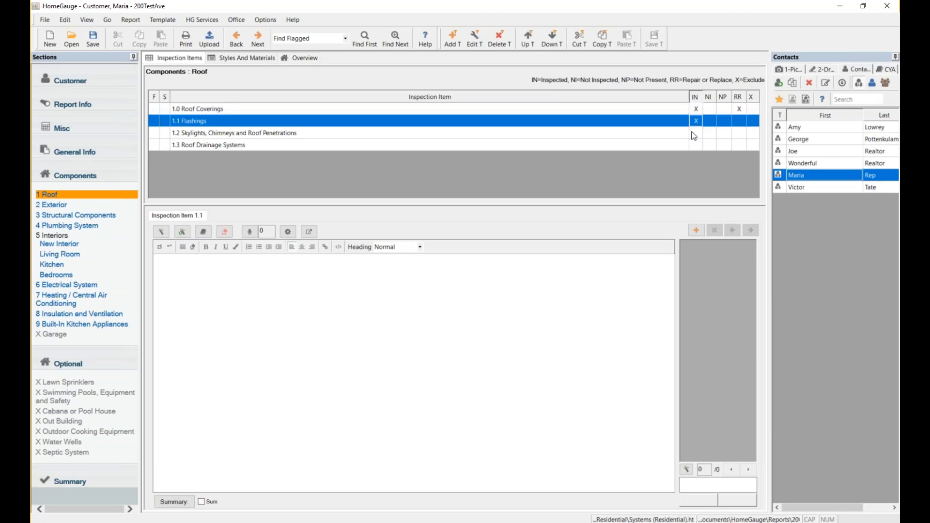
pyautogui.click(723, 132)
pyautogui.click(723, 132)
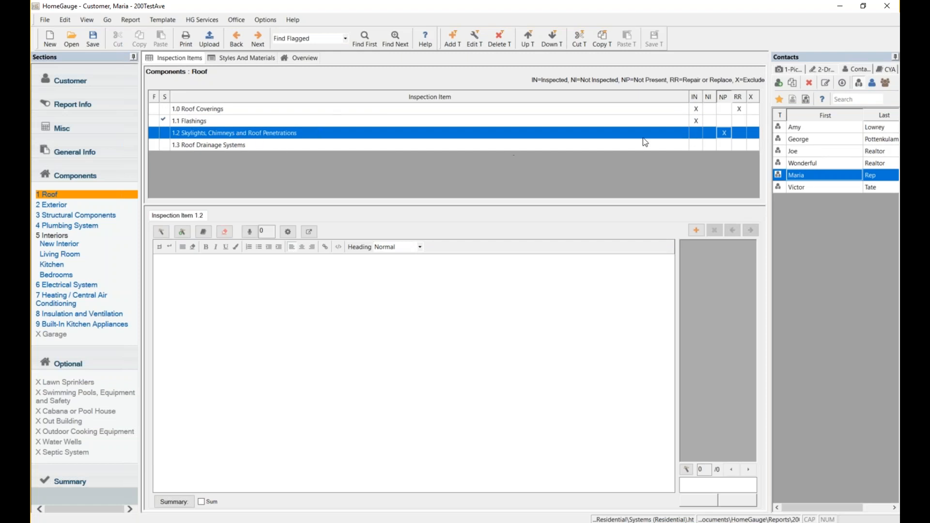
# Toggle the skylights item's X exclusion off again, mark Roof Drainage Systems RR, and reselect Roof Coverings.
pyautogui.click(754, 133)
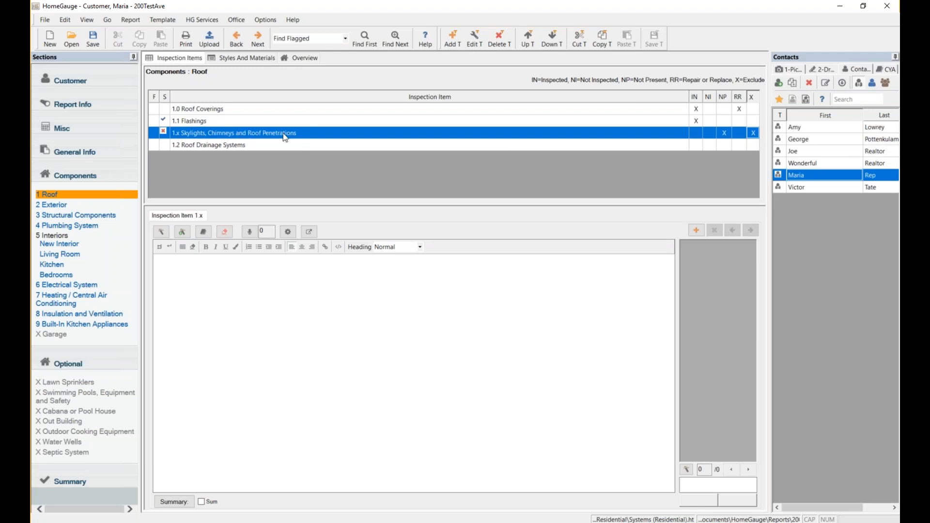
pyautogui.click(754, 136)
pyautogui.click(740, 145)
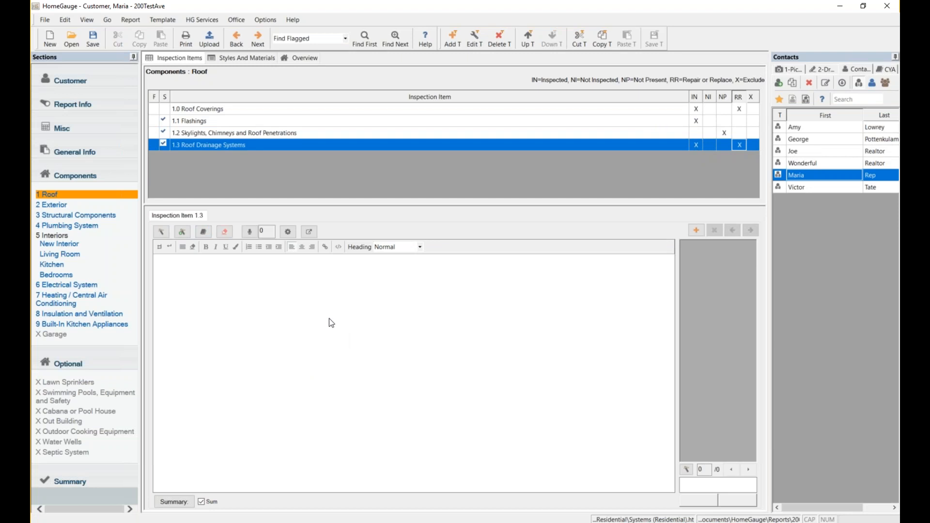
pyautogui.click(306, 295)
pyautogui.click(200, 110)
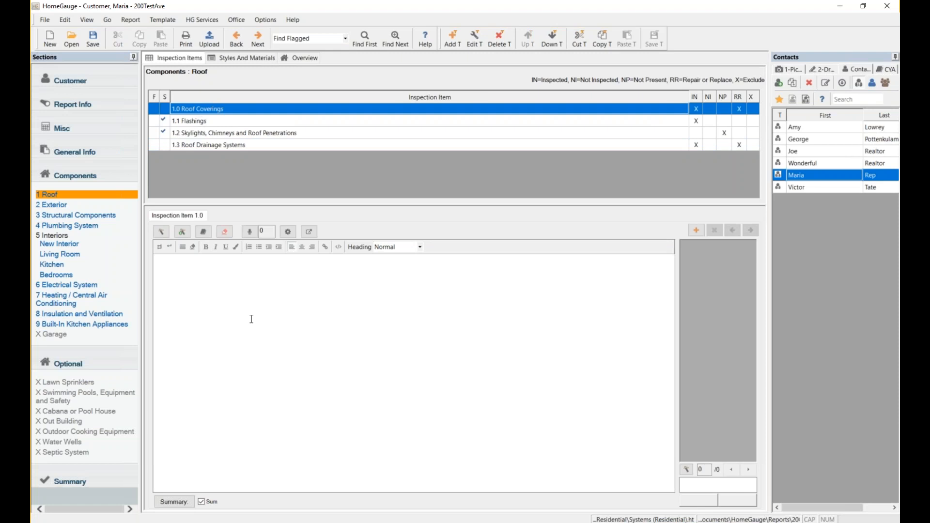
# Insert the stock 'tree limbs in contact roof' auto-comment into 1.0 Roof Coverings as an itemized comment.
pyautogui.click(162, 232)
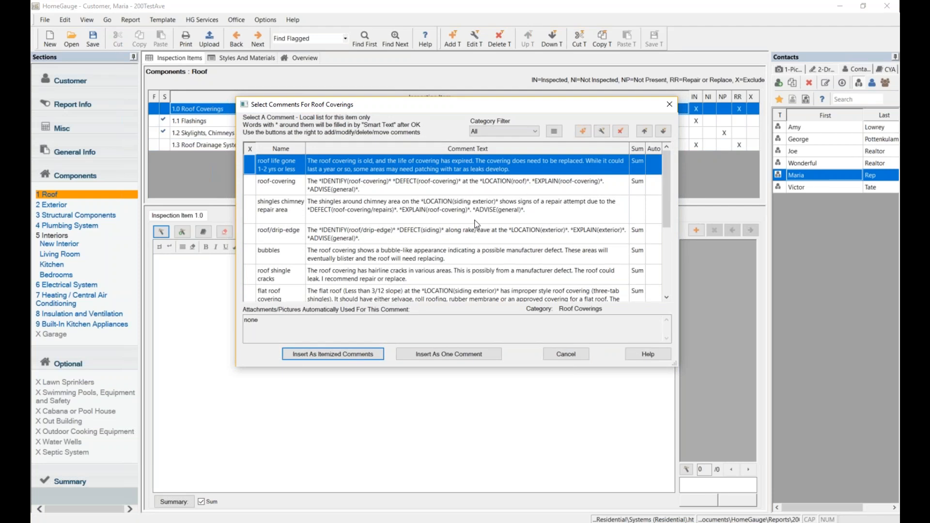
pyautogui.scroll(-6, 478, 225)
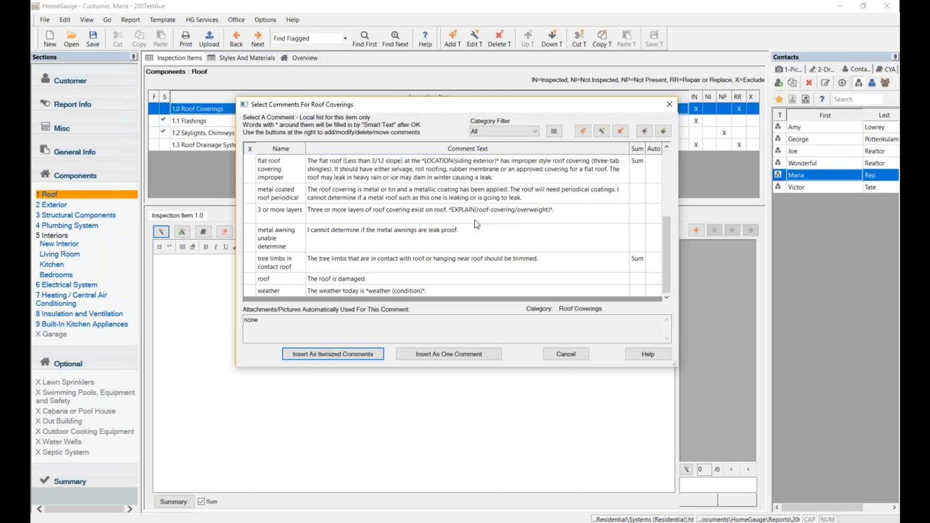
pyautogui.click(251, 267)
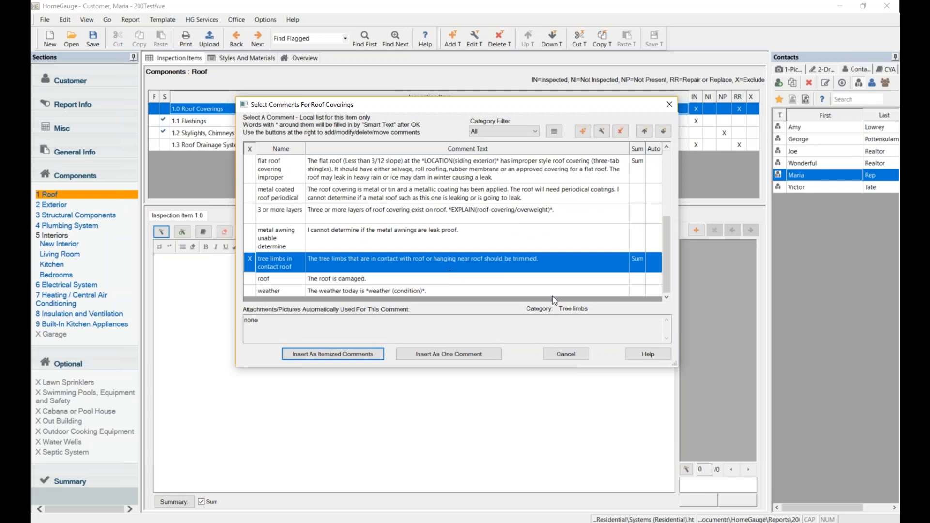
pyautogui.click(457, 354)
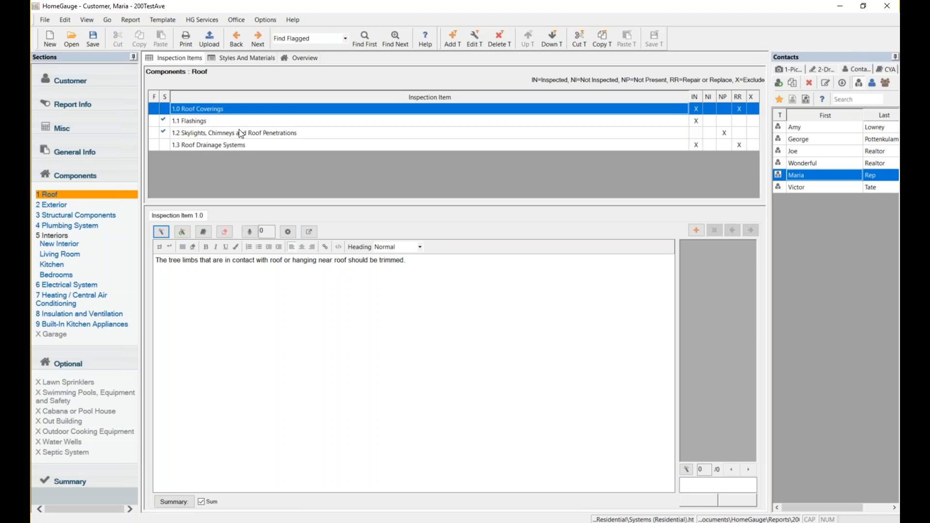
# Type 'This is my comment.' as the comment for 1.3 Roof Drainage Systems.
pyautogui.click(214, 146)
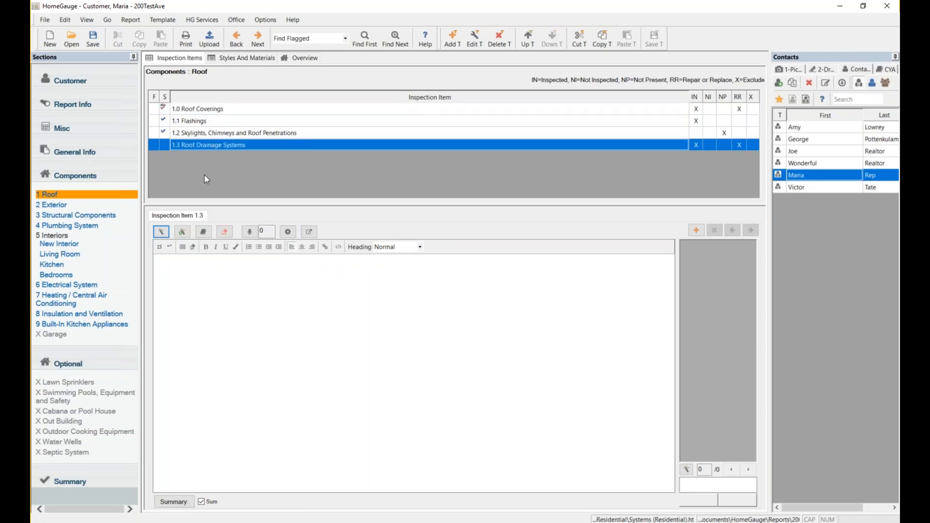
pyautogui.click(289, 305)
pyautogui.write('This is my comment.')
# Make the typed comment a reusable auto-comment with the short name 'comment'.
pyautogui.click(182, 232)
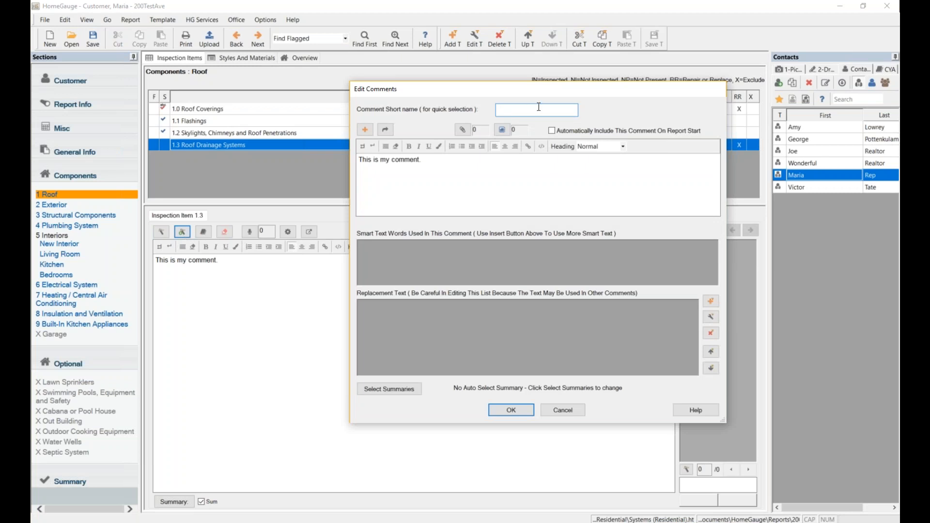
pyautogui.write('comment')
# File the new comment under the Roofing > Roof Coverings category, then save the template with Save T.
pyautogui.click(515, 410)
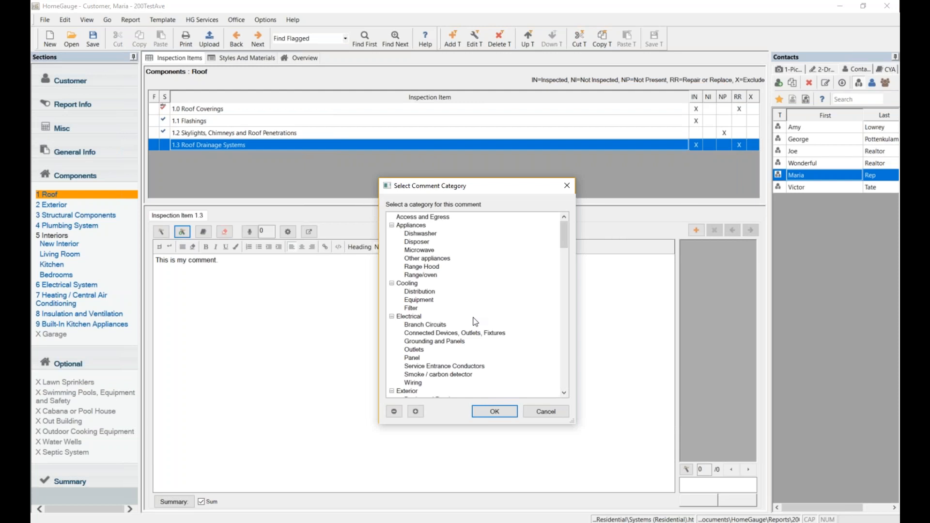
pyautogui.scroll(-5, 472, 320)
pyautogui.scroll(-7, 452, 309)
pyautogui.scroll(-10, 452, 303)
pyautogui.scroll(-7, 451, 296)
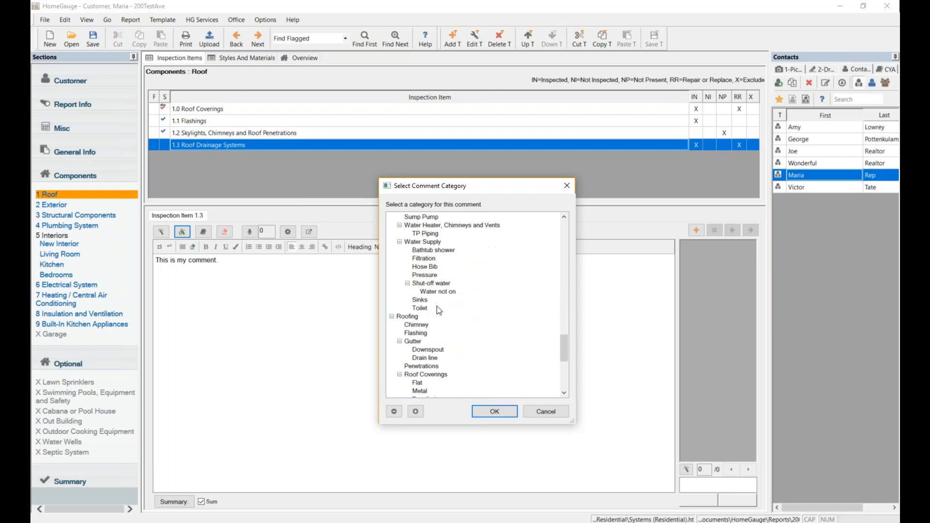
pyautogui.click(411, 319)
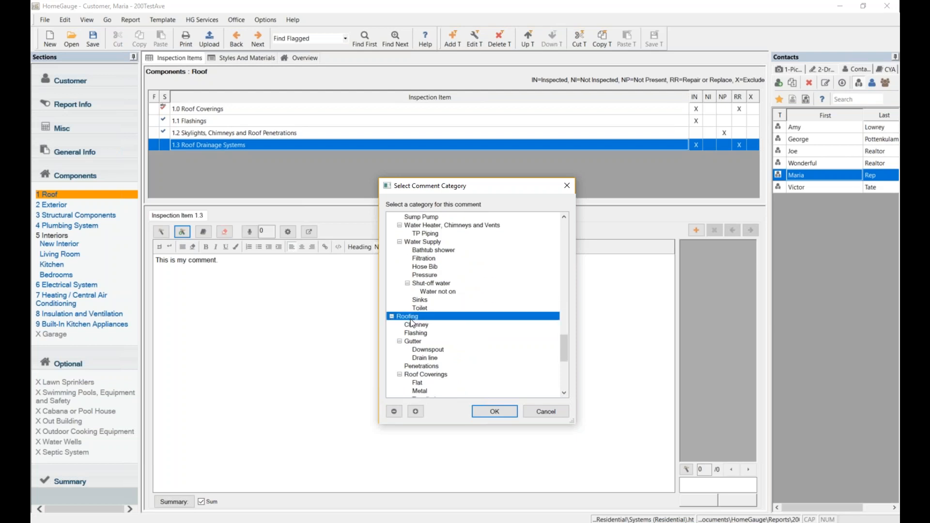
pyautogui.scroll(-1, 473, 275)
pyautogui.scroll(-1, 472, 275)
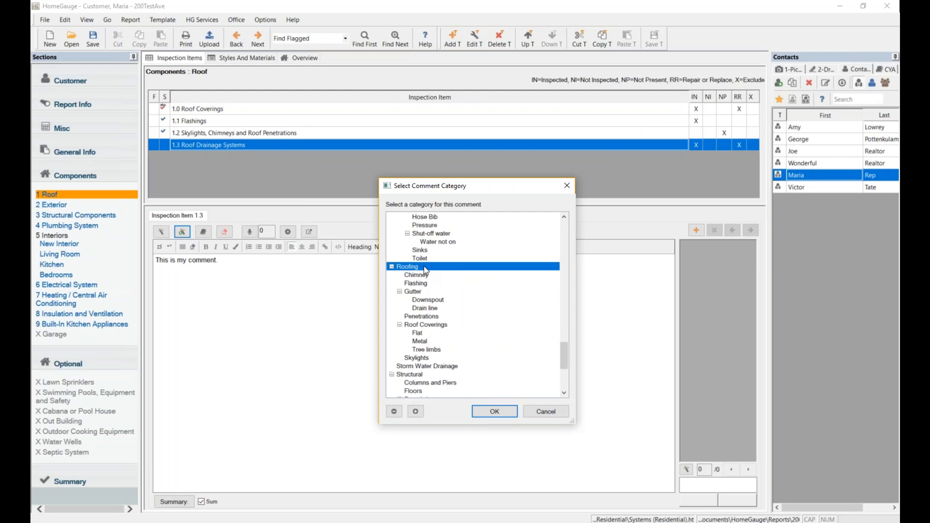
pyautogui.click(423, 325)
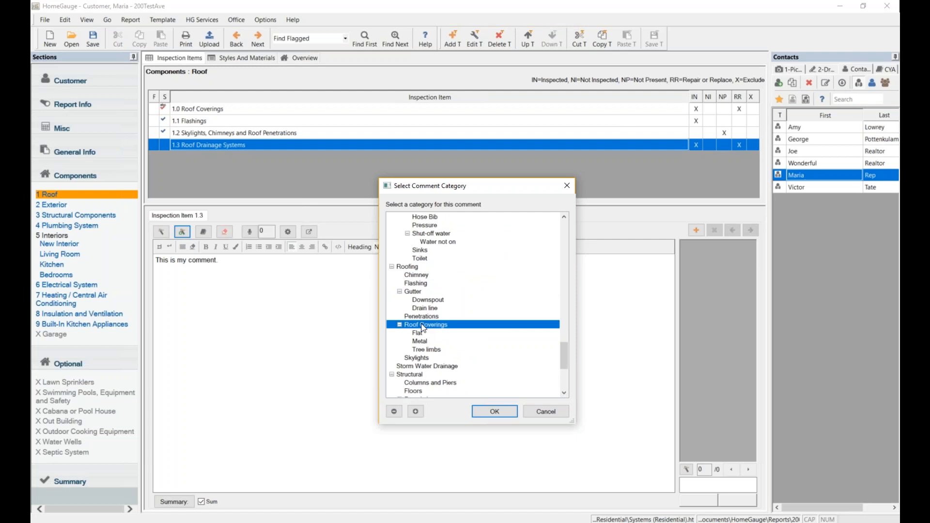
pyautogui.click(498, 411)
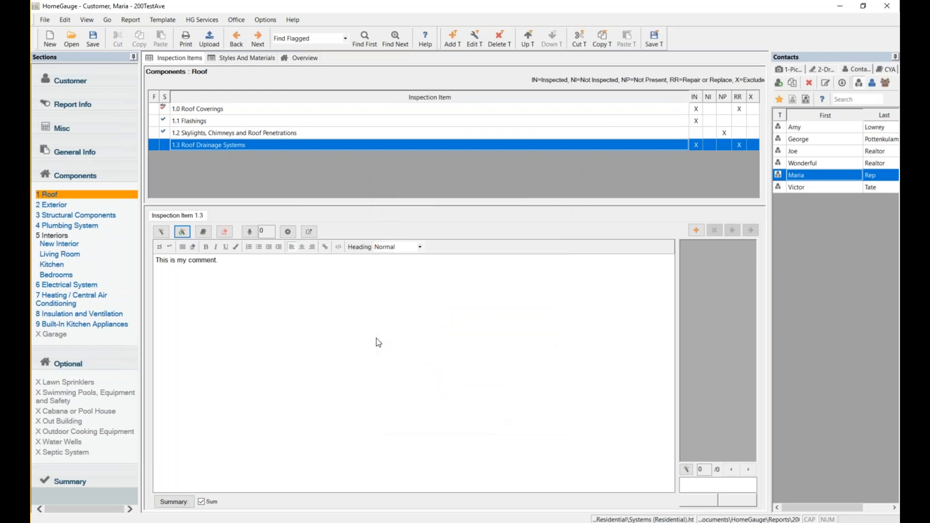
pyautogui.click(655, 44)
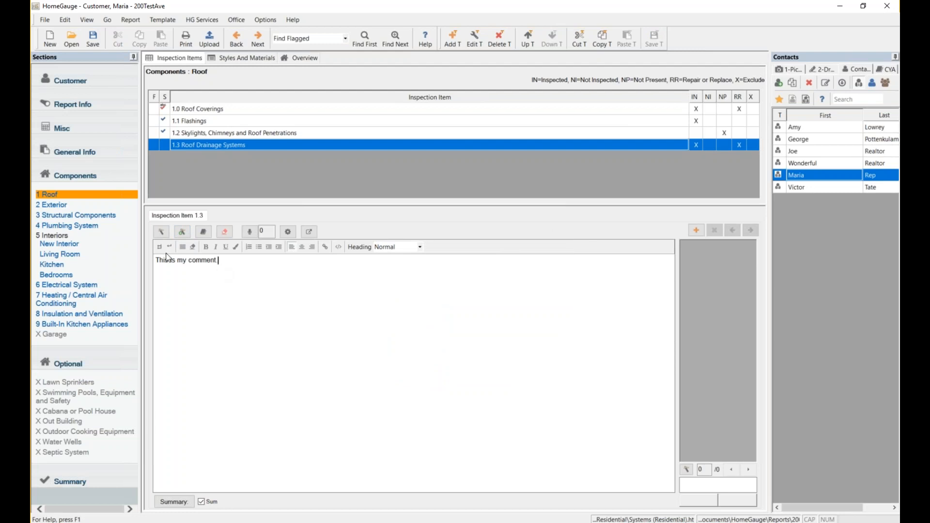
pyautogui.click(160, 234)
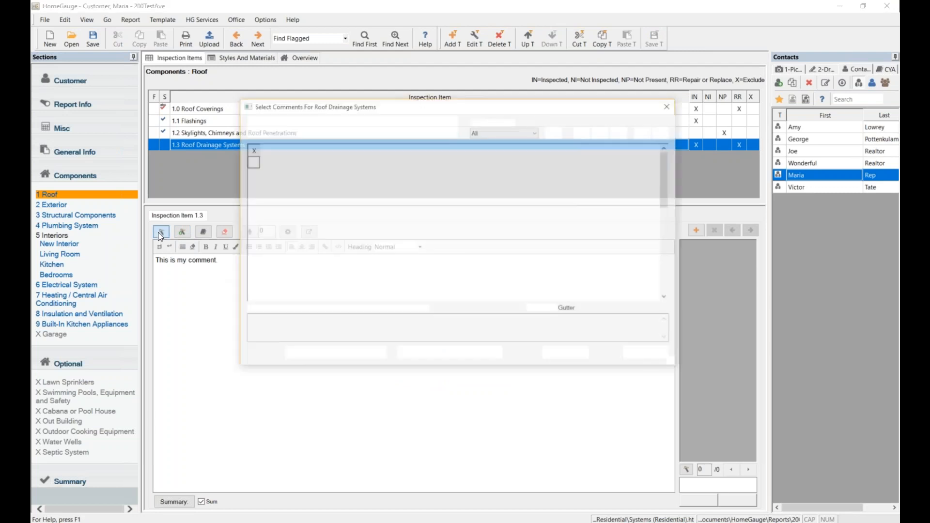
pyautogui.scroll(-2, 454, 229)
pyautogui.scroll(-5, 455, 226)
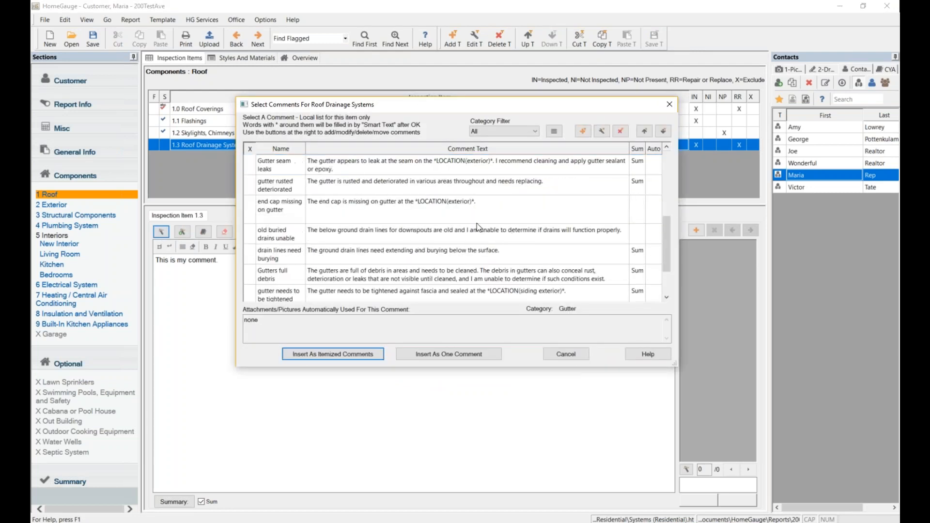
pyautogui.click(407, 283)
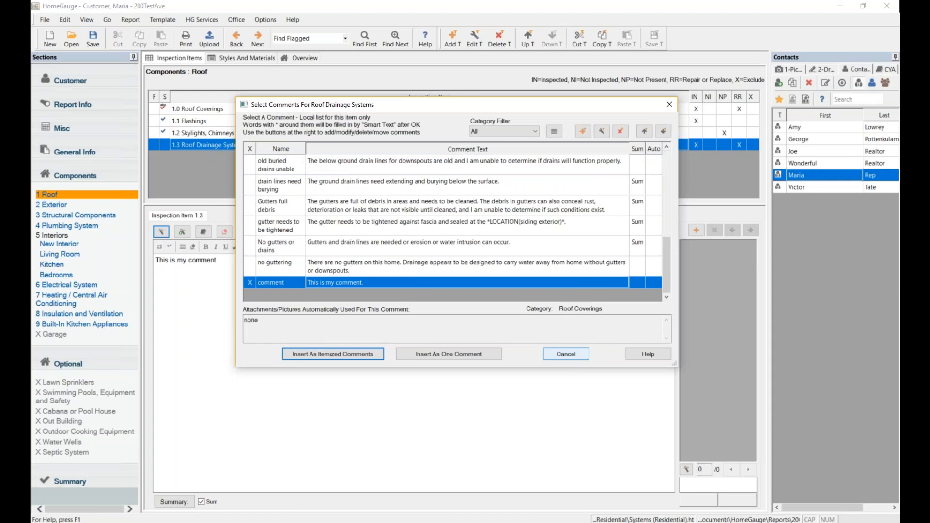
pyautogui.click(567, 355)
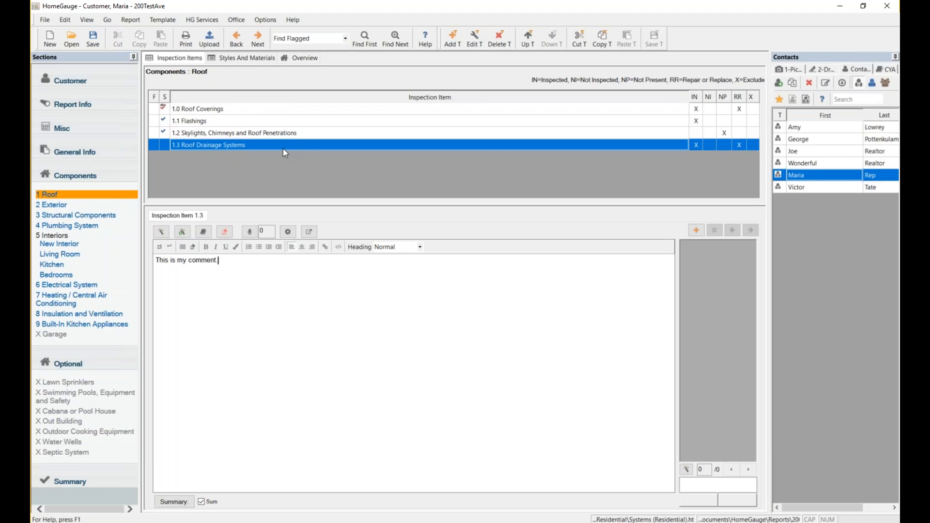
# Add a fifth Roof item after Roof Coverings, keeping the default name '1.4 new inspection item'.
pyautogui.click(319, 113)
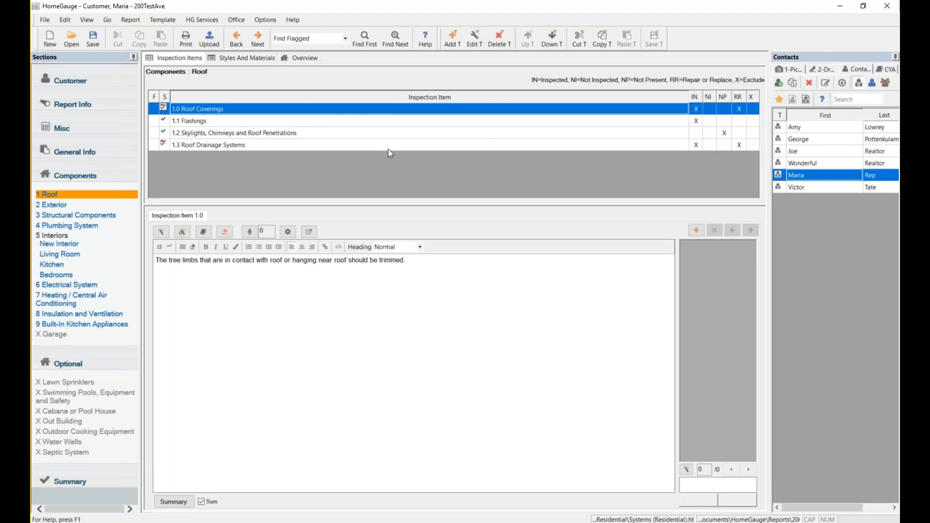
pyautogui.click(454, 44)
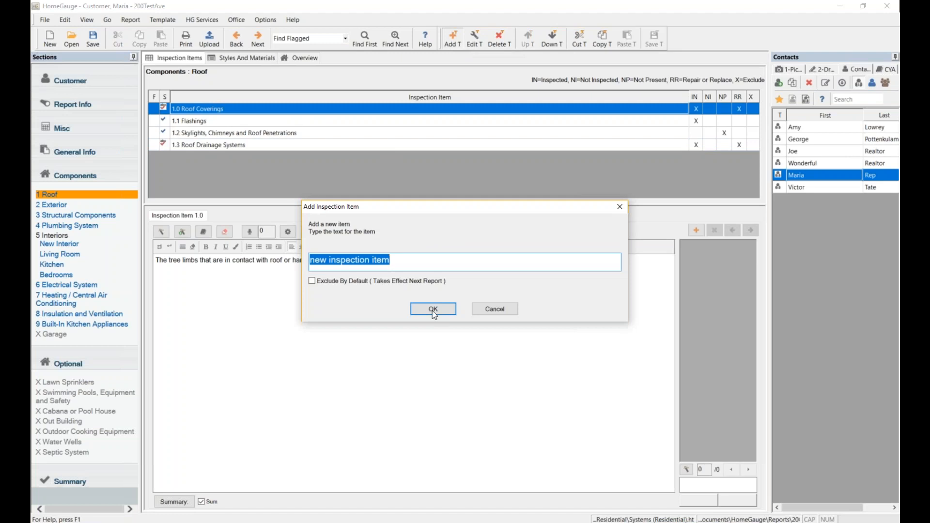
pyautogui.click(437, 310)
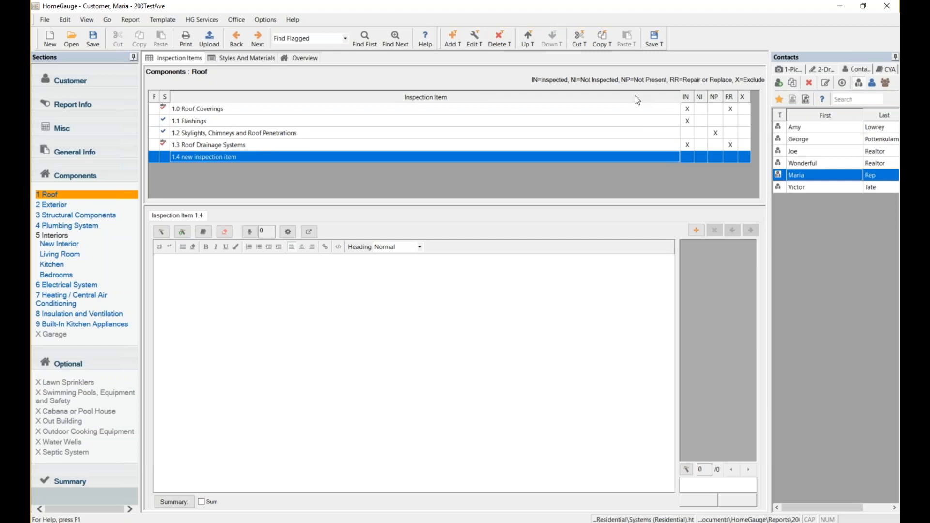
# Save the template, then give item 1.4 the comment 'This is my comment.' and select its text.
pyautogui.click(657, 41)
pyautogui.write('This is my comment.')
pyautogui.moveTo(220, 260); pyautogui.dragTo(190, 243)
# Format item 1.4's comment text as bold red, then clear the comment so the item is empty.
pyautogui.click(206, 247)
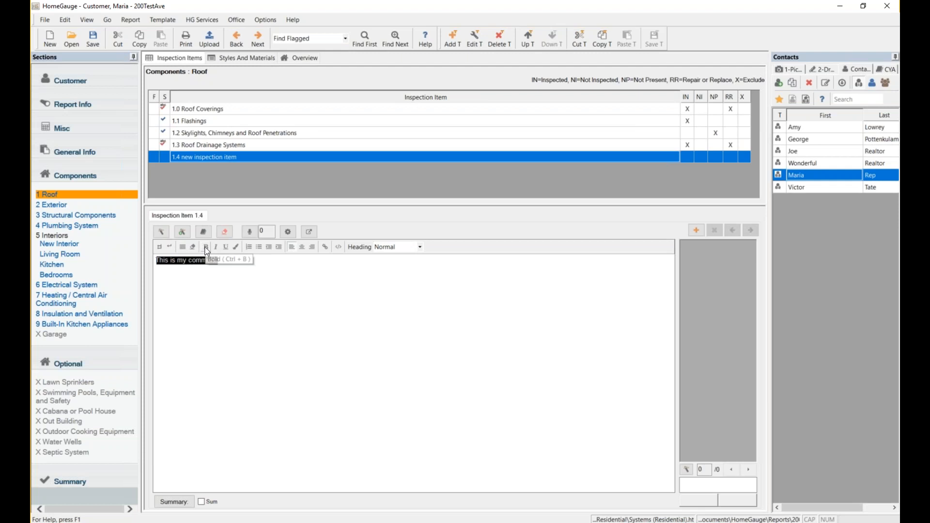
pyautogui.click(238, 247)
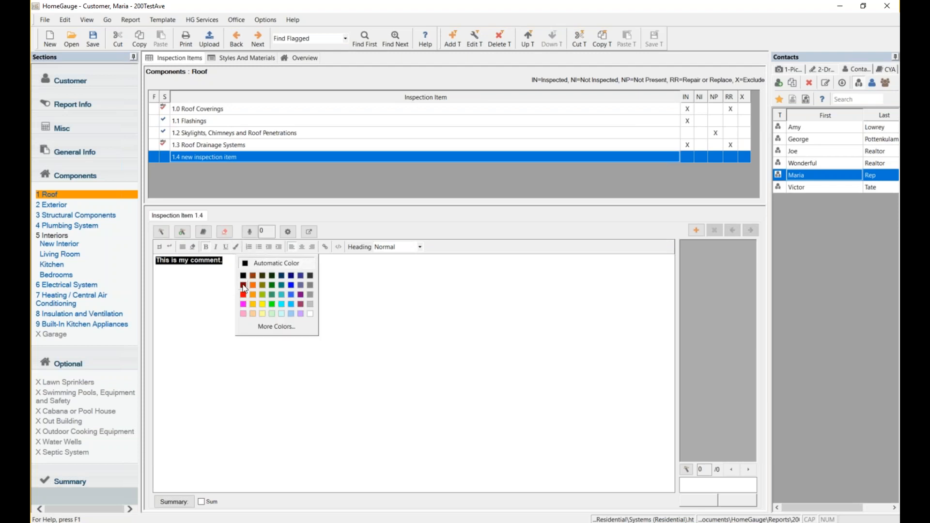
pyautogui.click(244, 295)
pyautogui.click(246, 266)
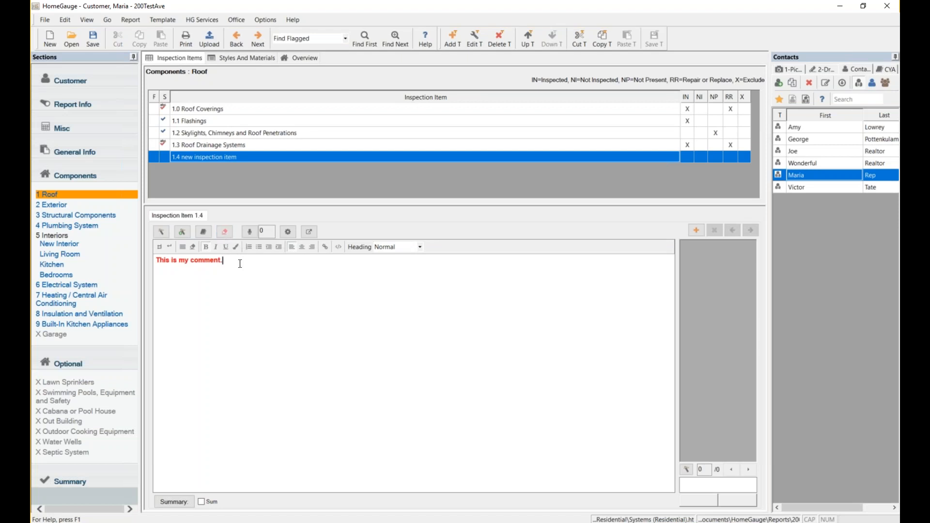
pyautogui.click(225, 232)
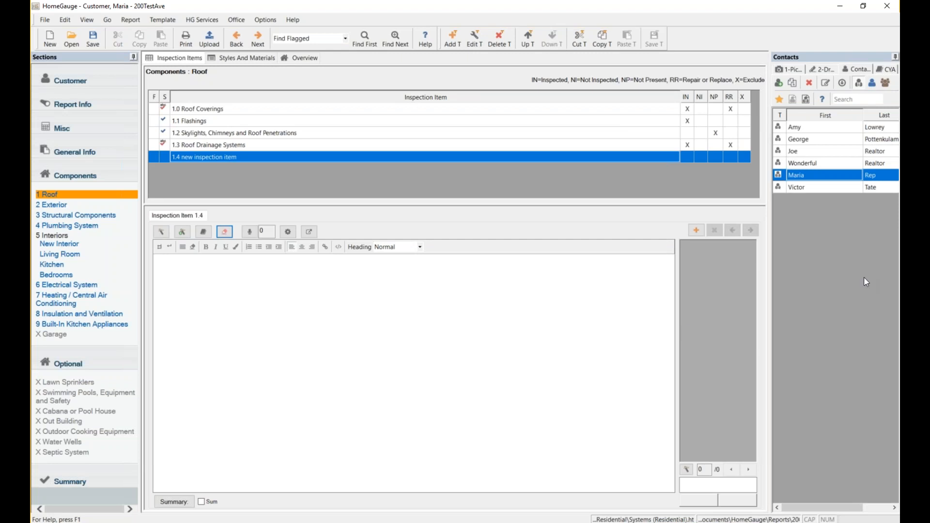
# Load the 31 photos from FLASHY (E:) > Test Photos into the Pictures panel.
pyautogui.click(784, 71)
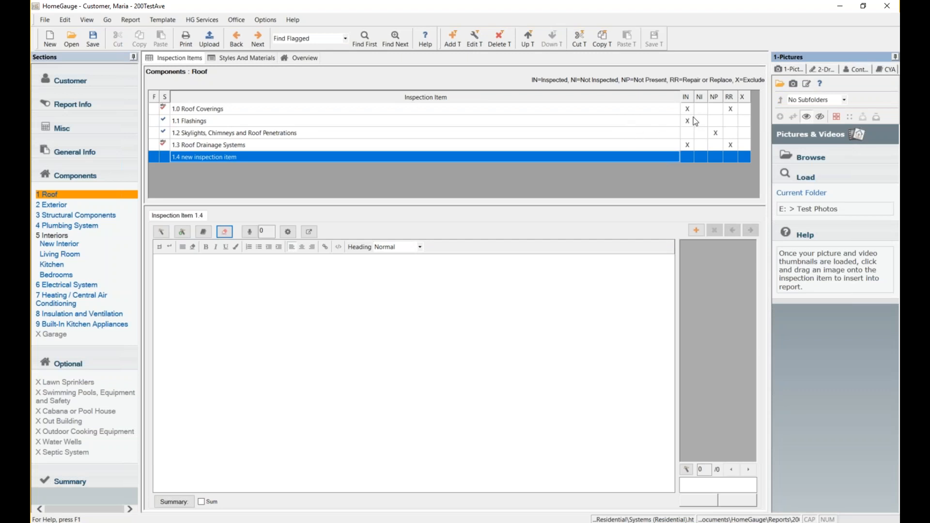
pyautogui.click(778, 84)
pyautogui.moveTo(487, 188); pyautogui.dragTo(485, 97)
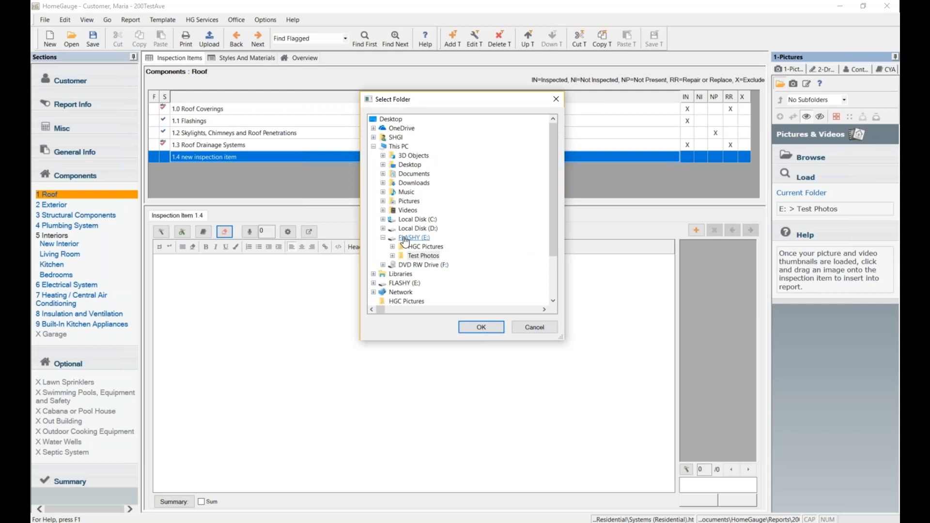
pyautogui.click(423, 257)
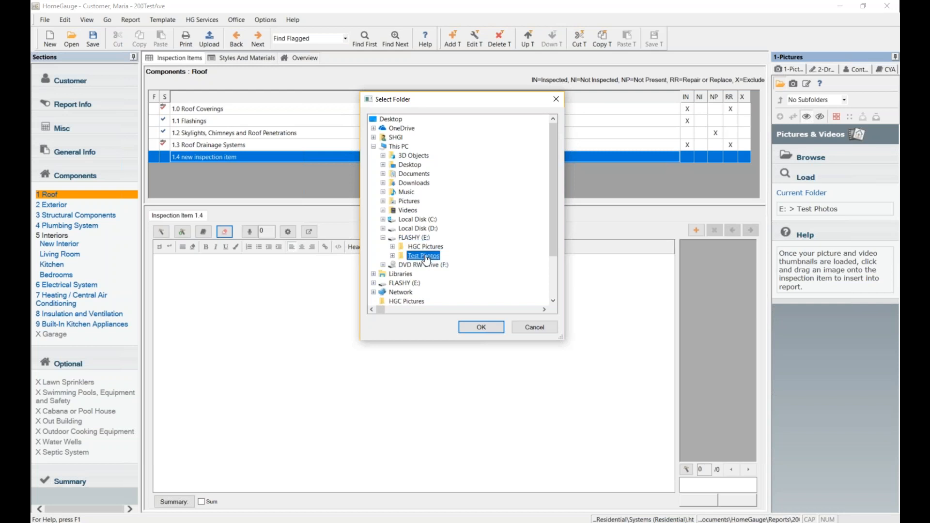
pyautogui.click(482, 328)
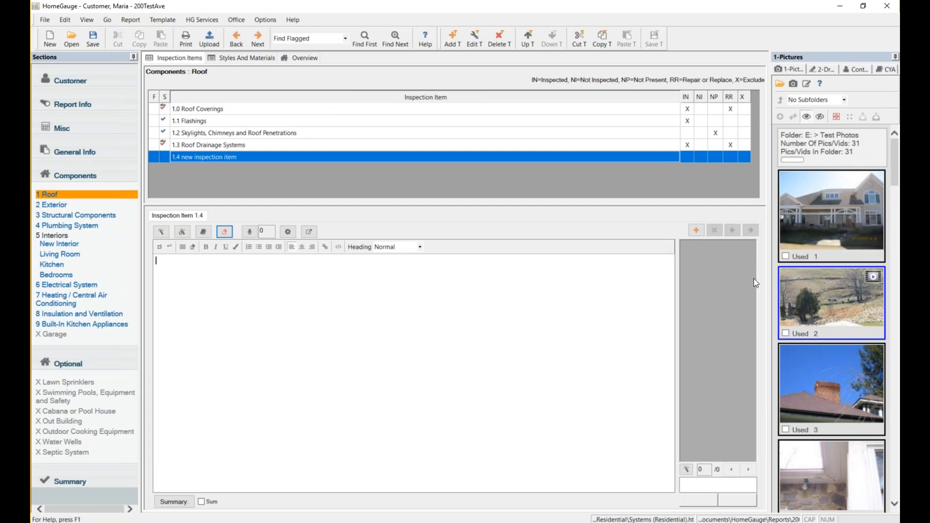
# Set the front-of-house photo as the cover page picture in General Info.
pyautogui.click(113, 147)
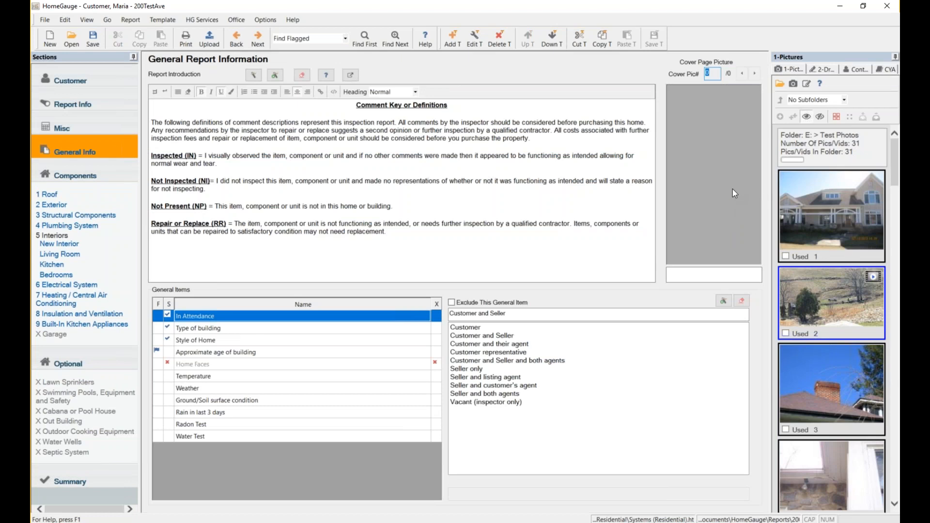
pyautogui.moveTo(834, 216)
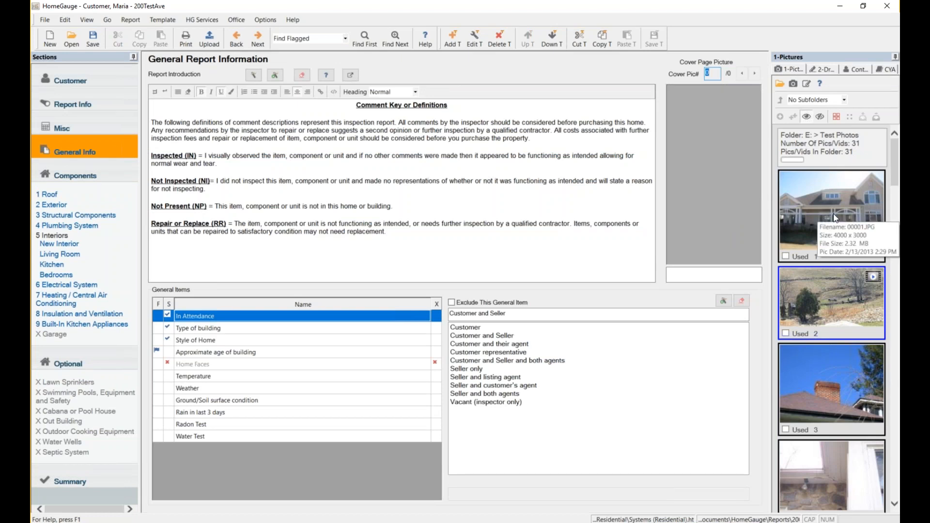
pyautogui.click(836, 214)
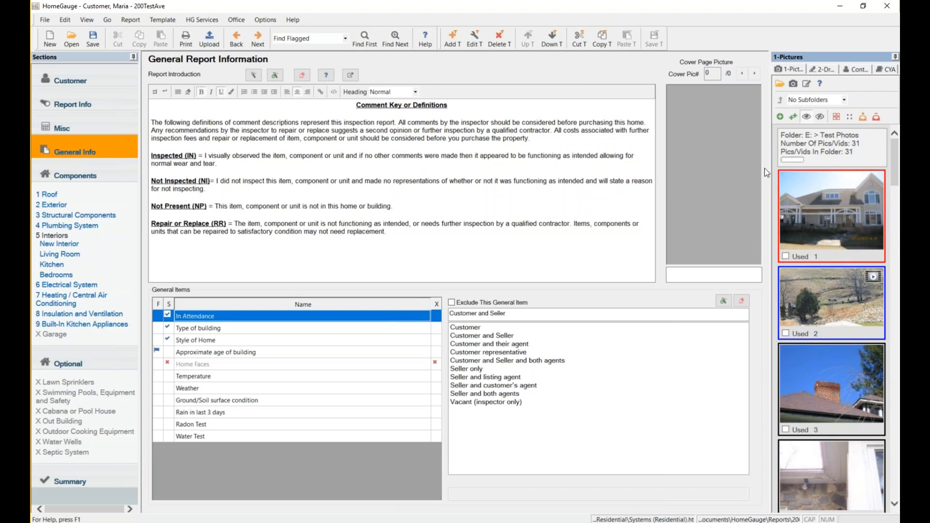
pyautogui.click(782, 118)
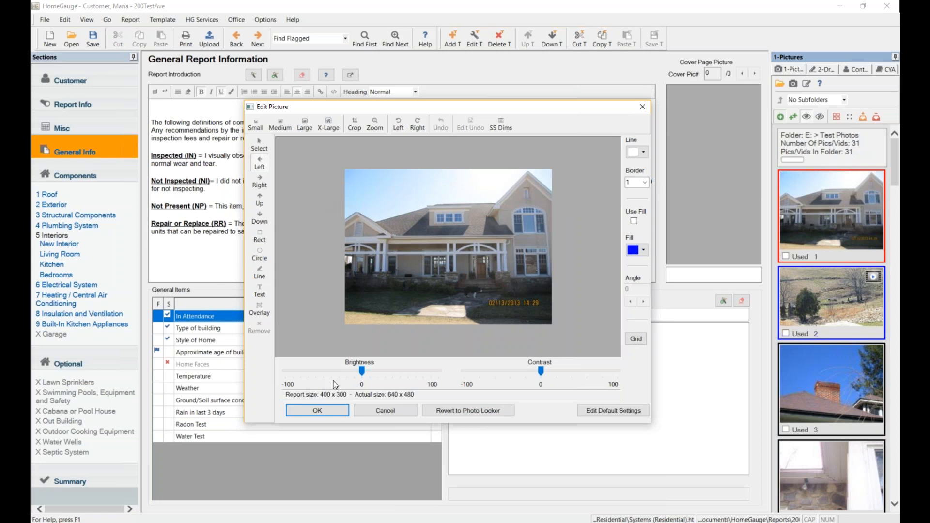
pyautogui.click(336, 411)
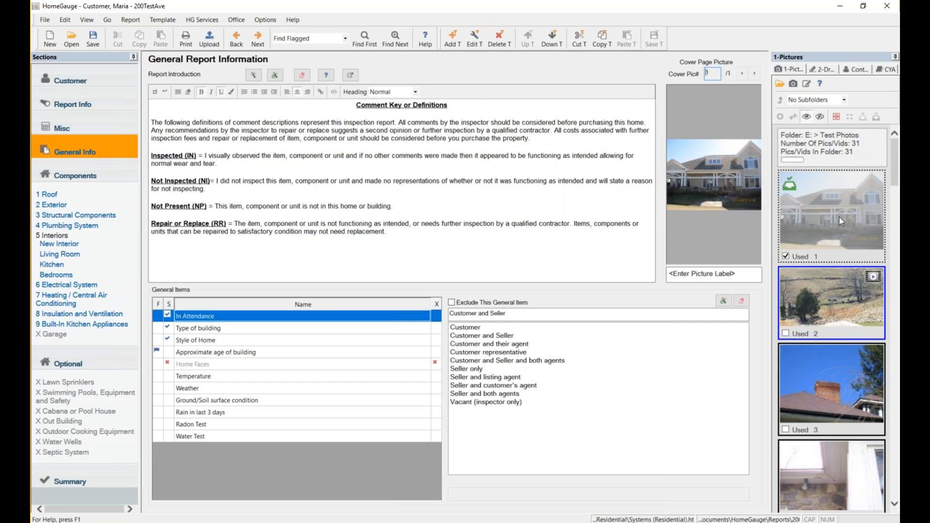
# Add the video as a second cover page picture, pausing and accepting it in Edit Video.
pyautogui.moveTo(838, 317); pyautogui.dragTo(730, 182)
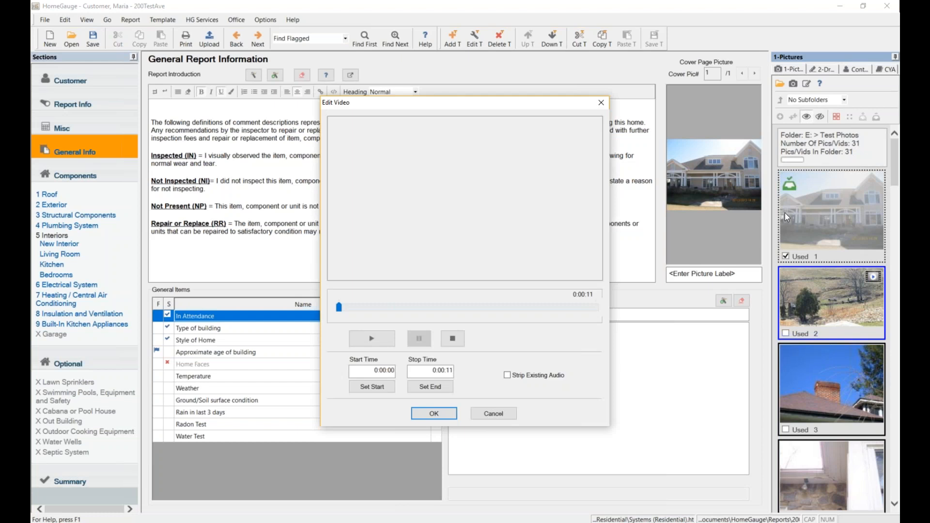
pyautogui.click(423, 338)
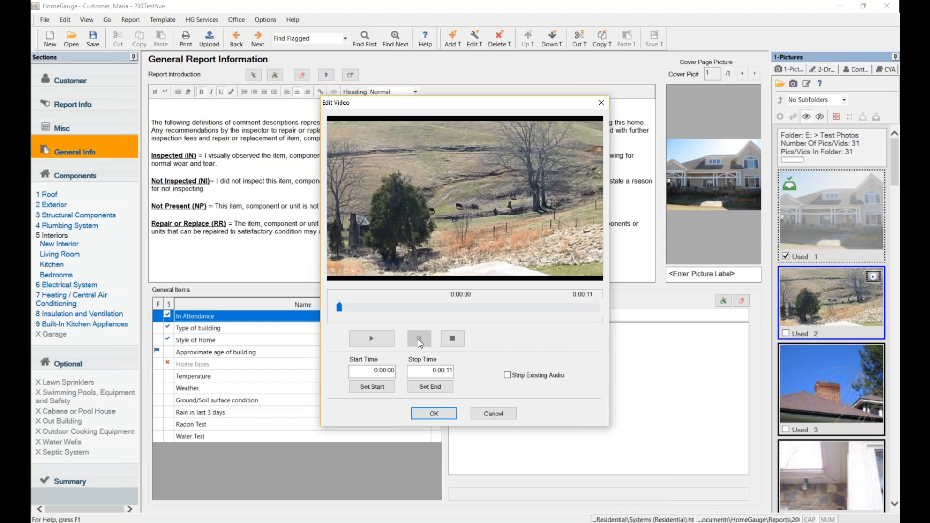
pyautogui.click(436, 414)
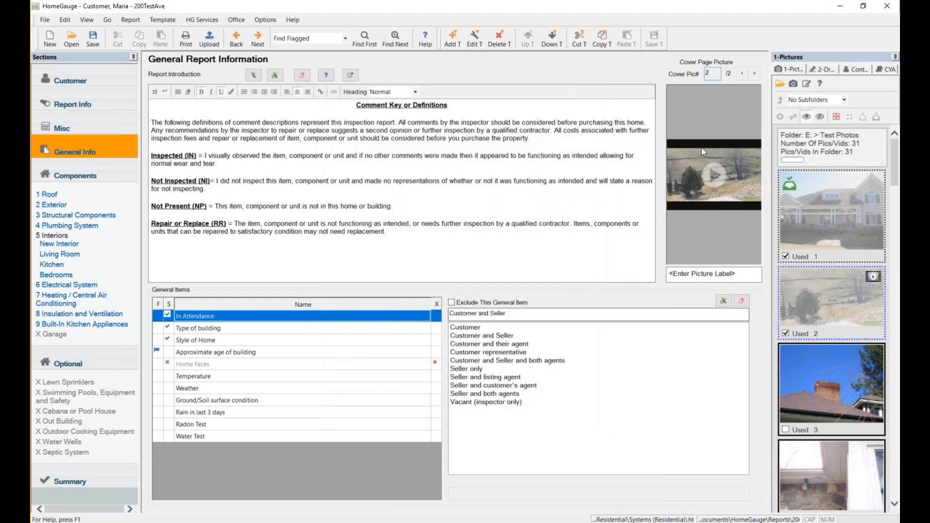
# Show the house photo first on the cover again and return to the Roof section.
pyautogui.click(742, 74)
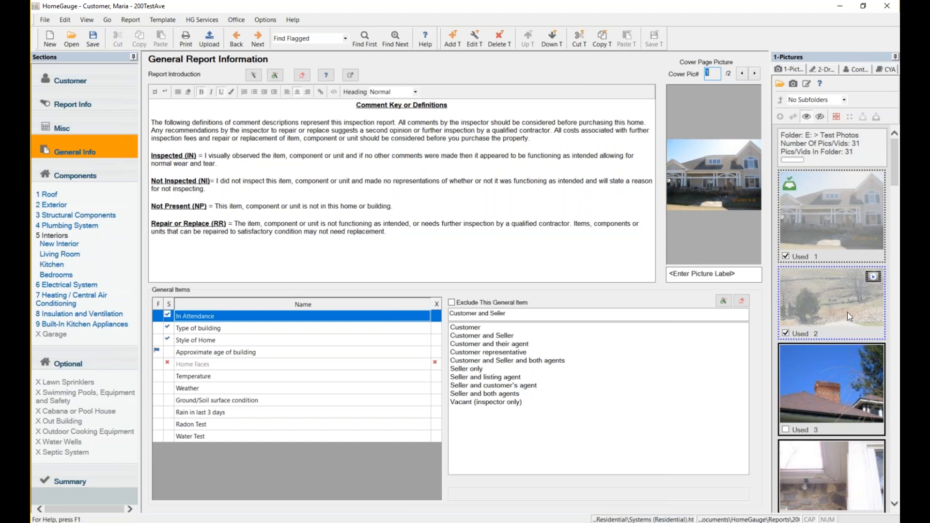
pyautogui.moveTo(841, 309)
pyautogui.click(52, 195)
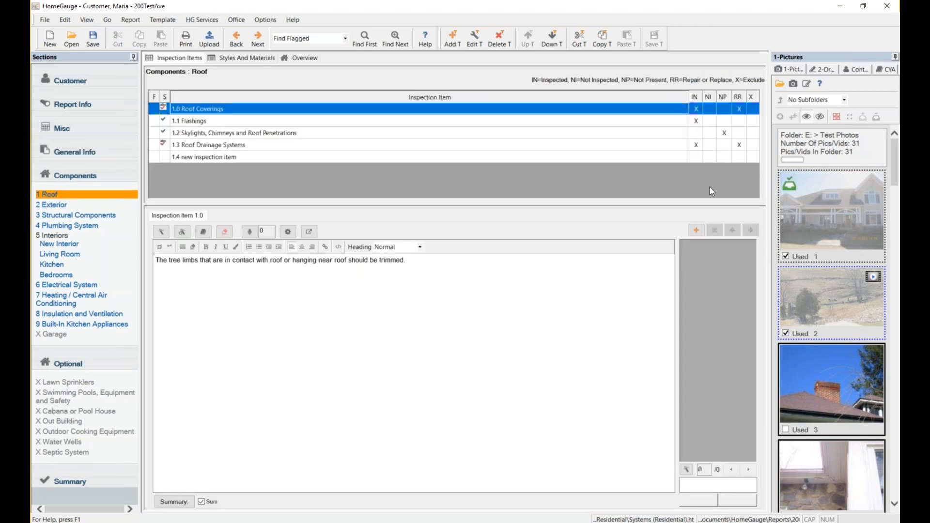
# Look over the Test Photos thumbnails to see which pictures are still unused.
pyautogui.moveTo(853, 187)
pyautogui.moveTo(813, 199)
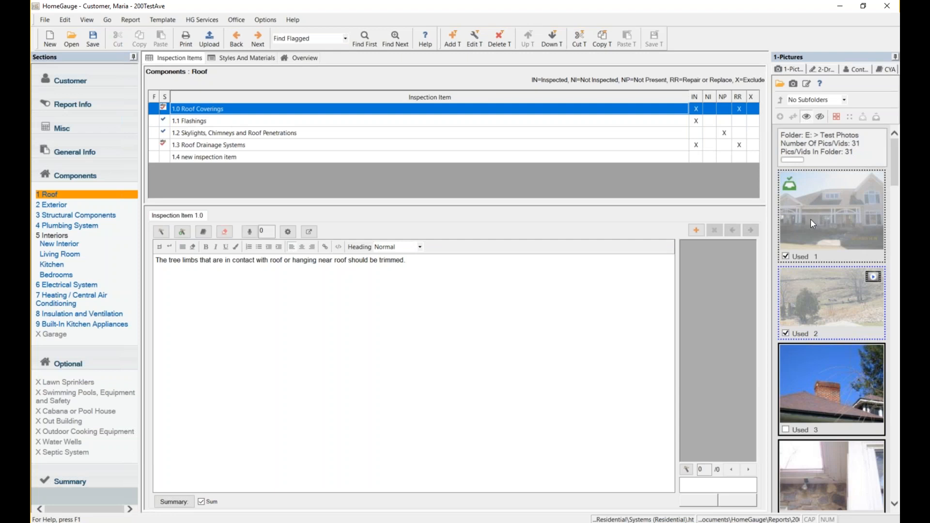
# Hide used pictures and insert the chimney, window sill and stone walkway photos into Roof Coverings.
pyautogui.click(821, 117)
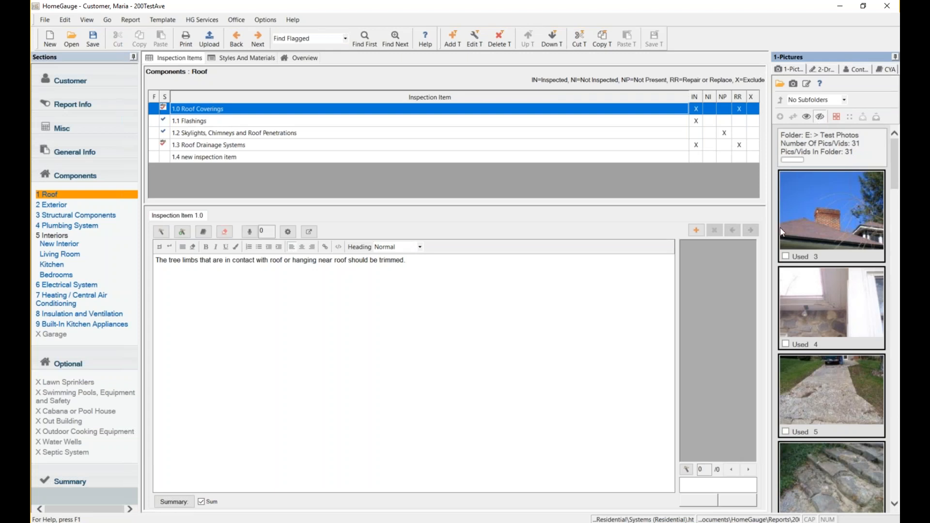
pyautogui.click(841, 202)
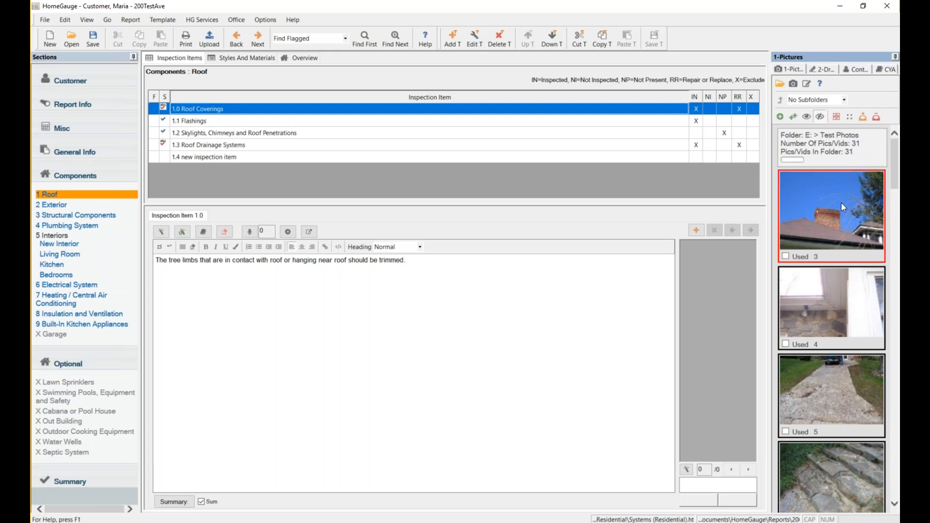
pyautogui.keyDown('ctrl'); pyautogui.click(838, 319); pyautogui.keyUp('ctrl')
pyautogui.keyDown('ctrl'); pyautogui.click(830, 399); pyautogui.keyUp('ctrl')
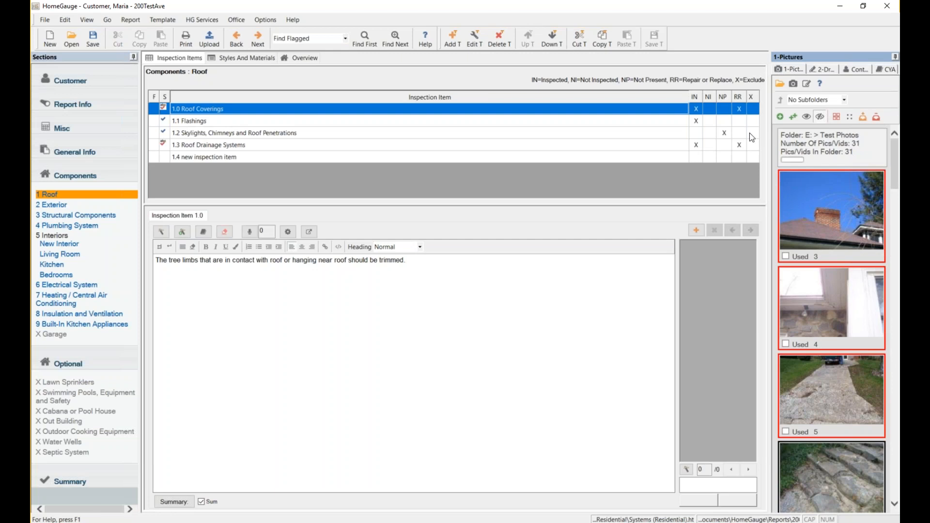
pyautogui.click(781, 118)
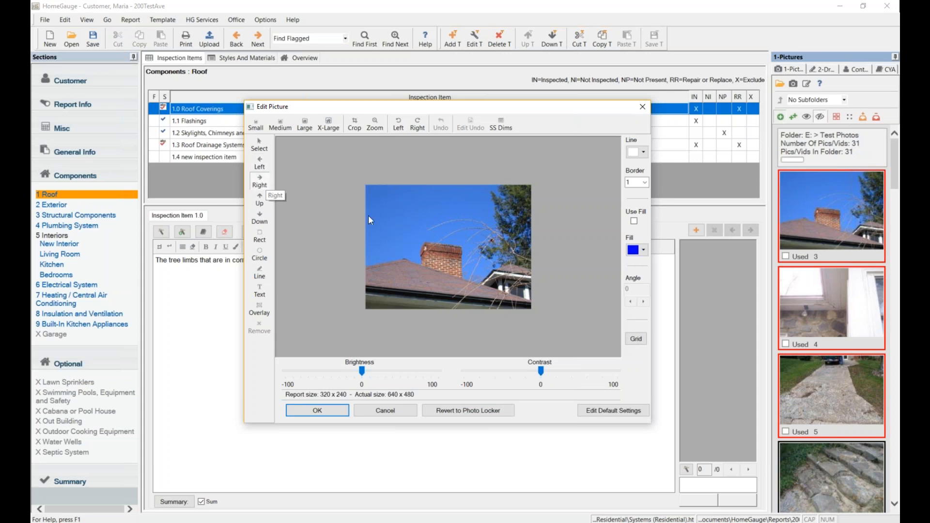
# Place a green arrow at the chimney and circle it in red.
pyautogui.click(403, 251)
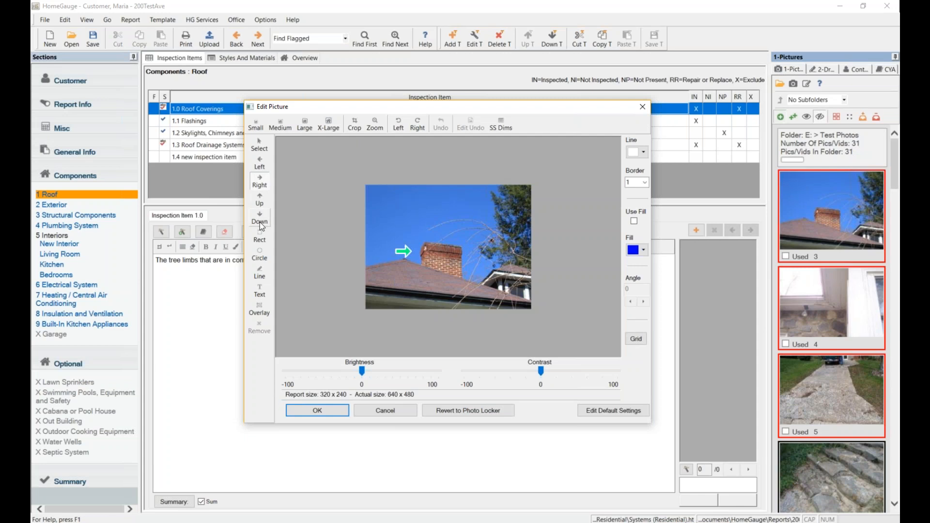
pyautogui.click(264, 258)
pyautogui.moveTo(417, 230); pyautogui.dragTo(474, 287)
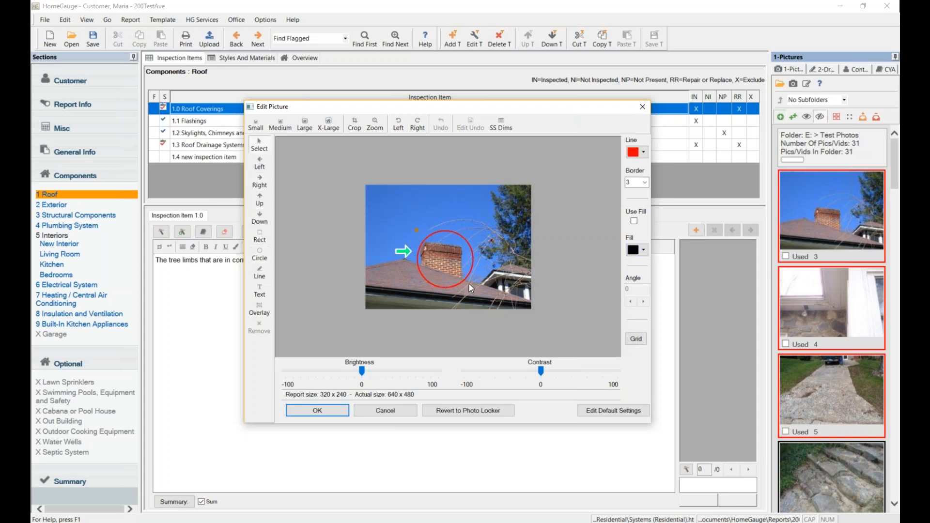
# Add a black 'Look here!' text label above the arrow.
pyautogui.click(261, 292)
pyautogui.click(415, 215)
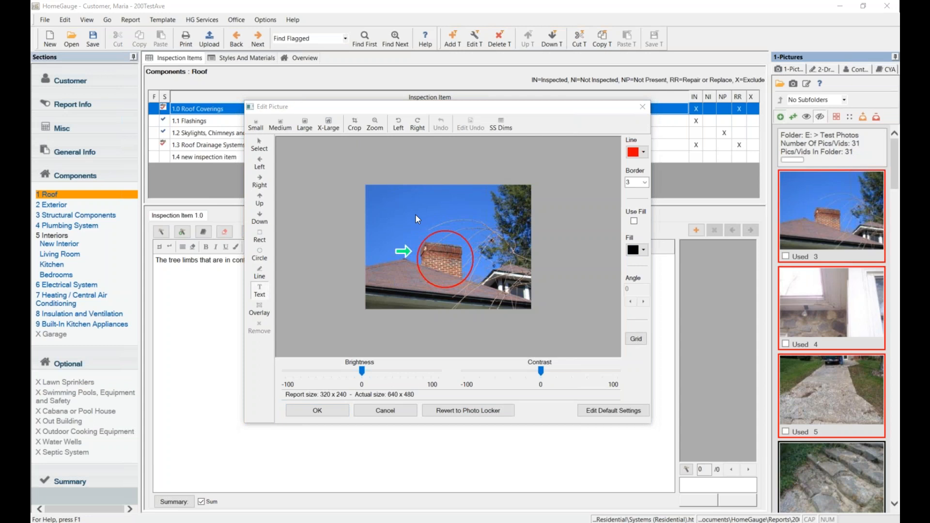
pyautogui.write('Look he')
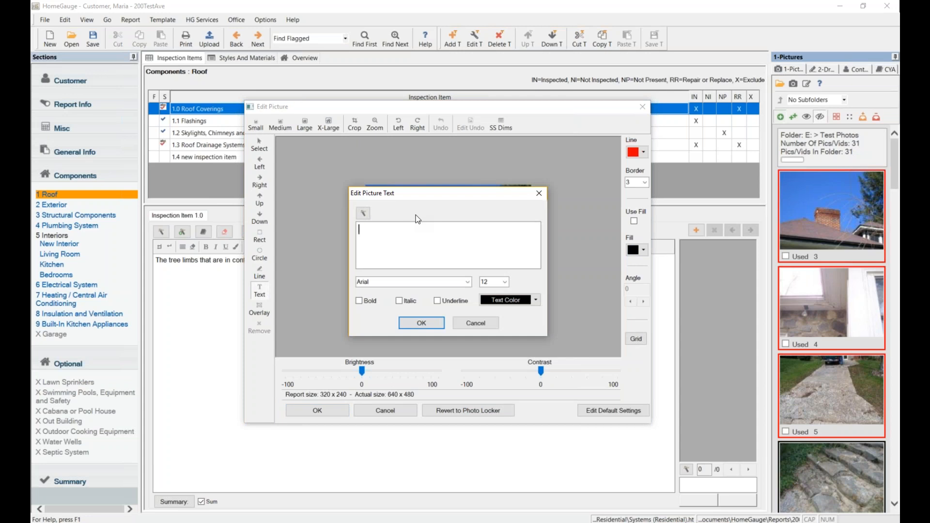
pyautogui.write('re!')
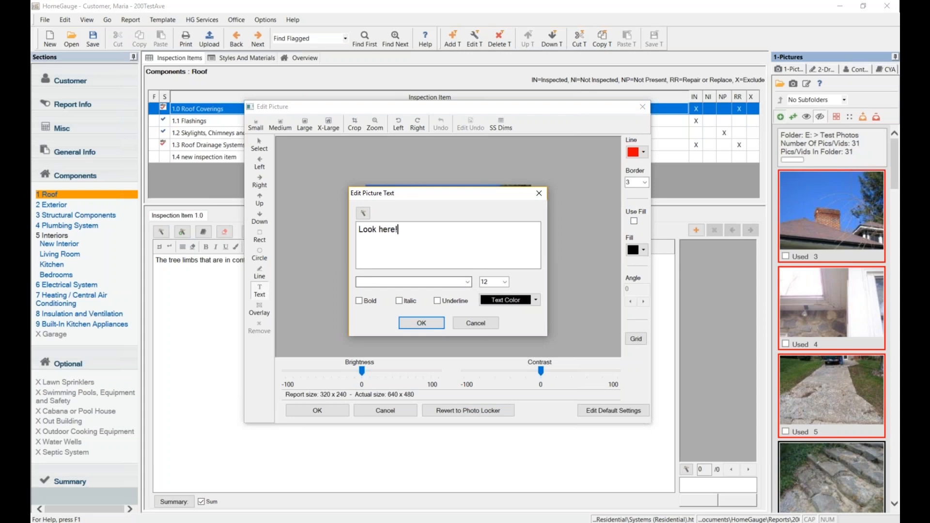
pyautogui.click(504, 300)
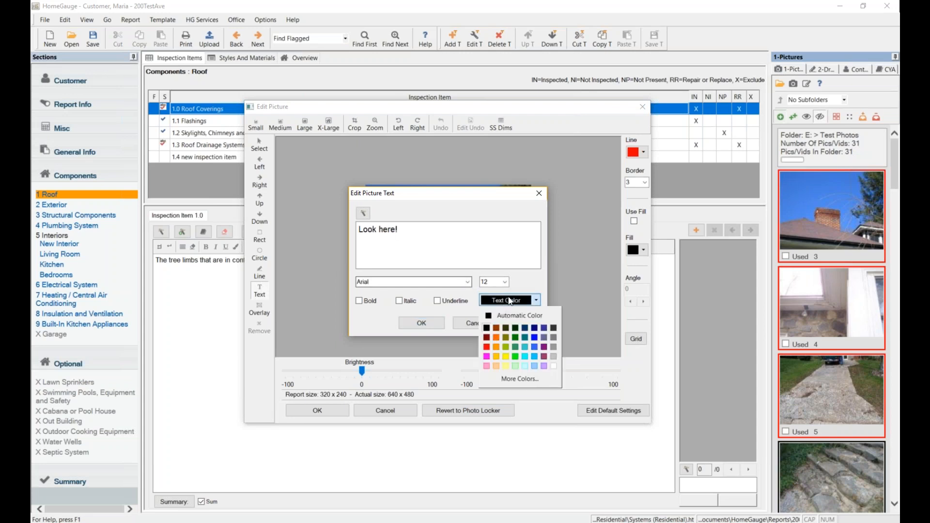
pyautogui.click(504, 302)
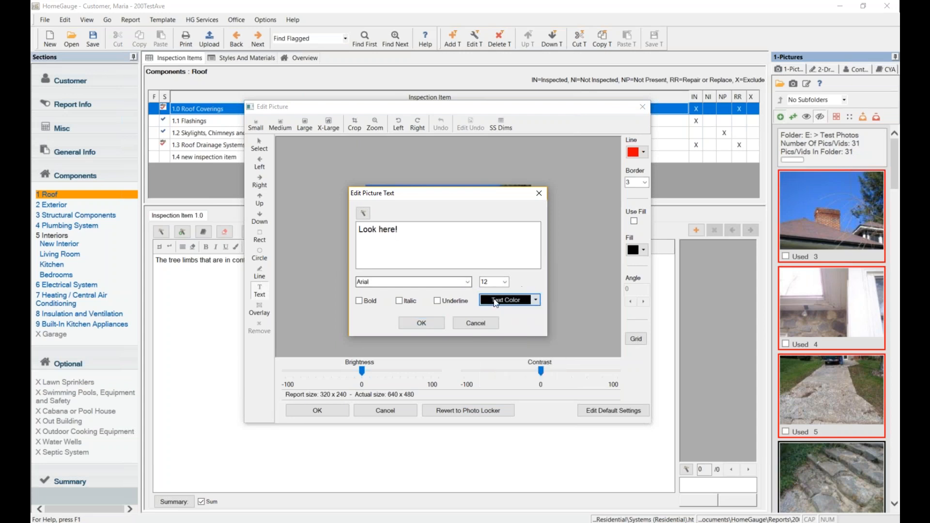
pyautogui.click(418, 325)
pyautogui.moveTo(437, 231); pyautogui.dragTo(411, 222)
pyautogui.click(592, 218)
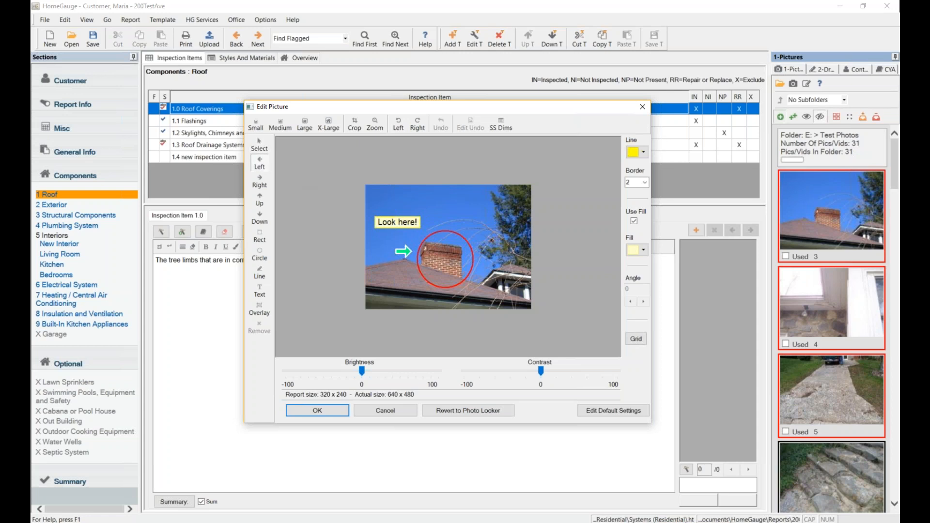
# Add arrows at a tree limb, delete the extra ones, then start reverting to the original.
pyautogui.click(484, 206)
pyautogui.click(442, 201)
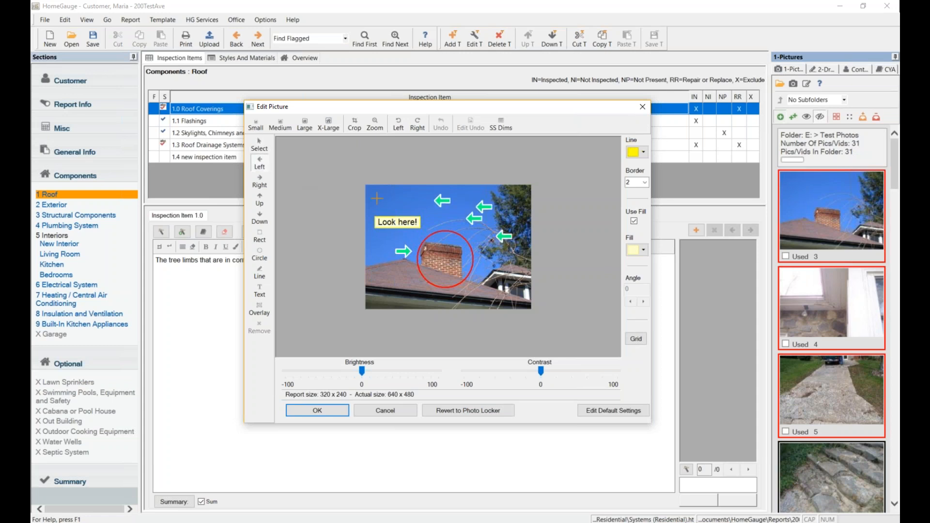
pyautogui.click(266, 150)
pyautogui.click(442, 201)
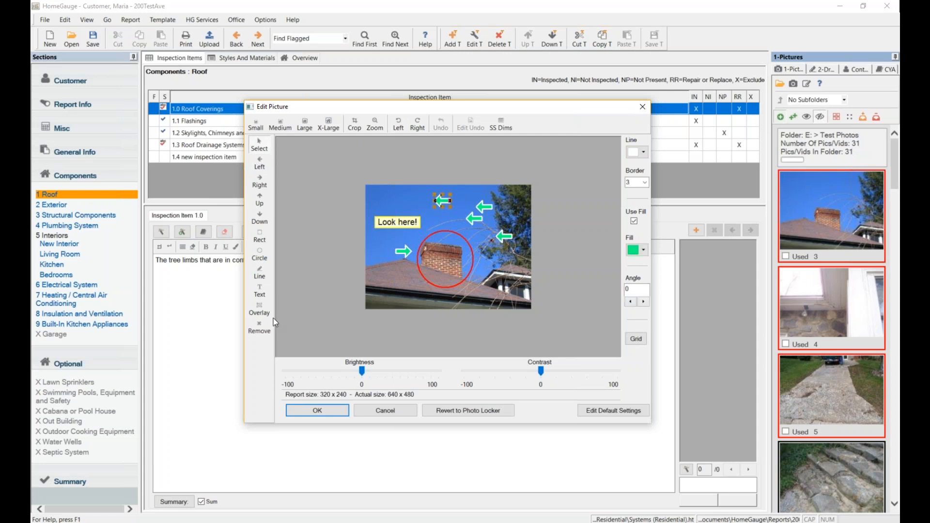
pyautogui.click(260, 327)
pyautogui.click(470, 215)
pyautogui.click(260, 327)
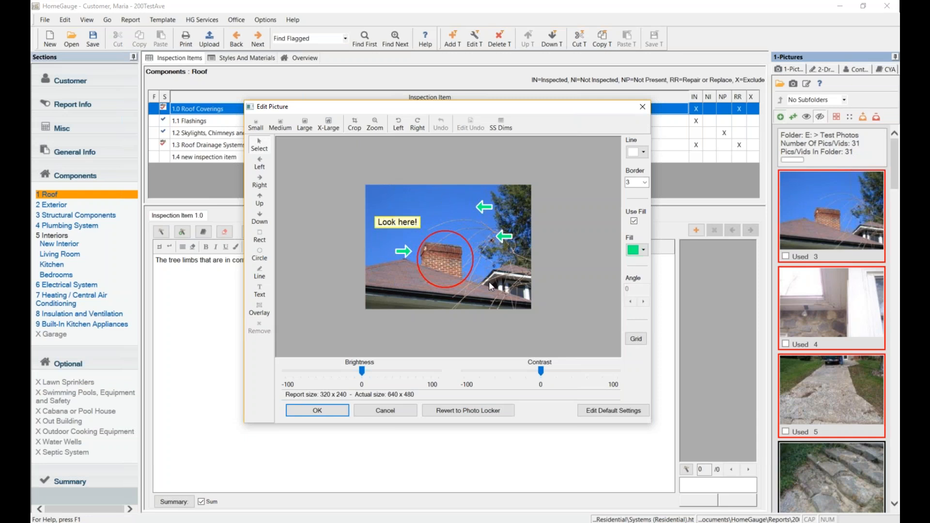
pyautogui.click(453, 412)
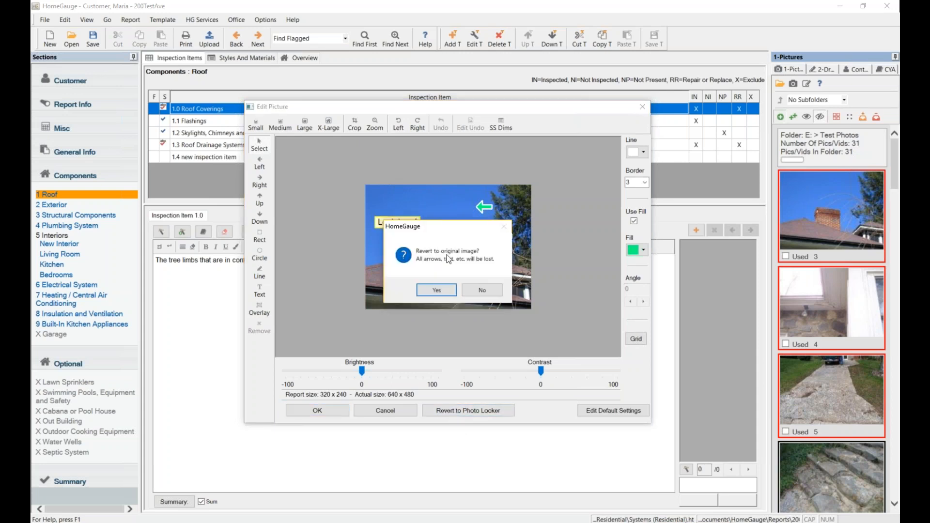
# Add the unmarked chimney photo, the window photo with the bulb circled red, and the walkway photo.
pyautogui.click(437, 290)
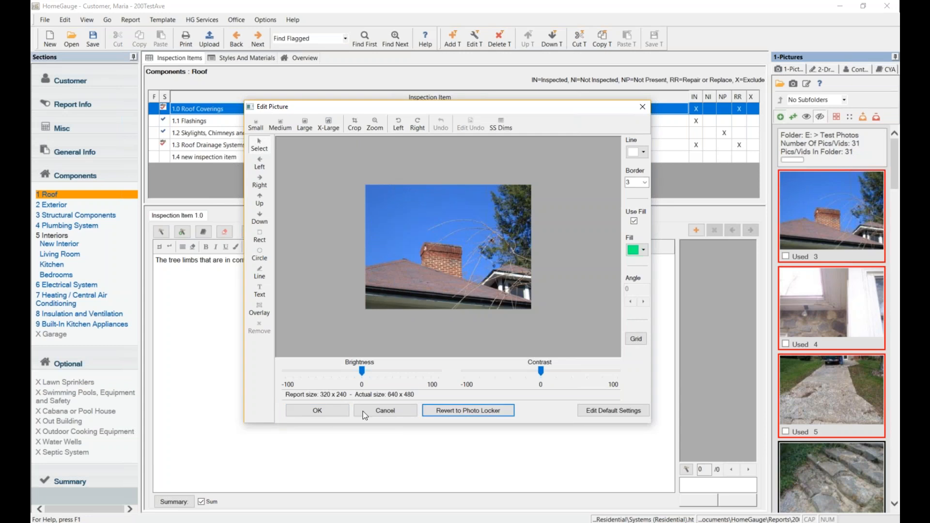
pyautogui.click(318, 411)
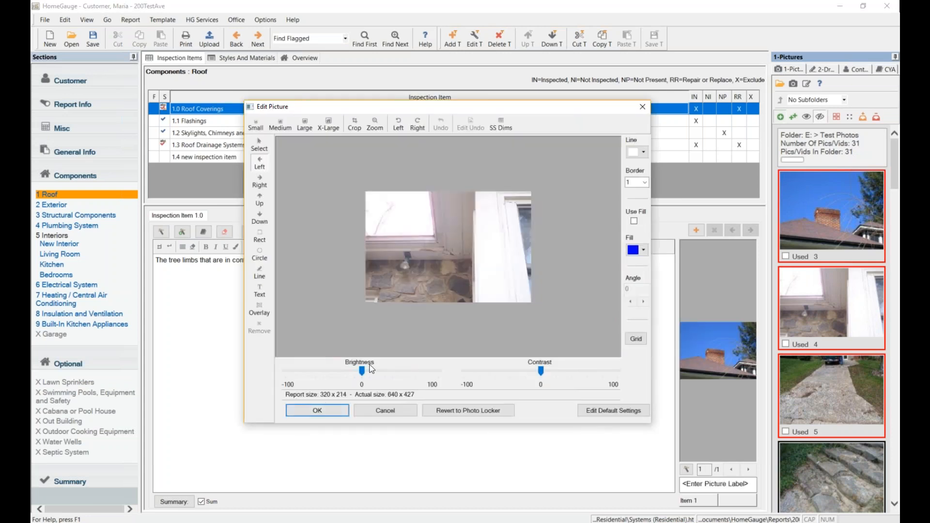
pyautogui.click(260, 254)
pyautogui.moveTo(387, 242); pyautogui.dragTo(432, 280)
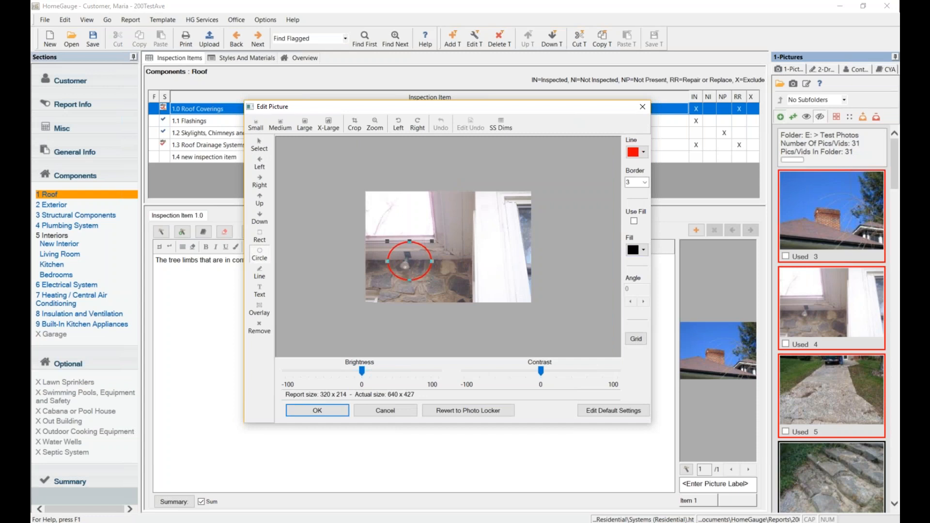
pyautogui.click(325, 411)
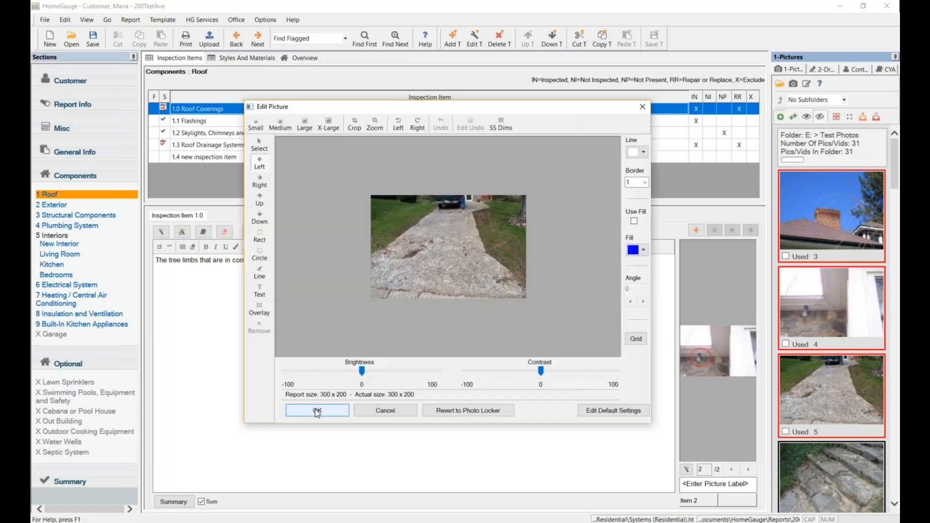
pyautogui.click(318, 410)
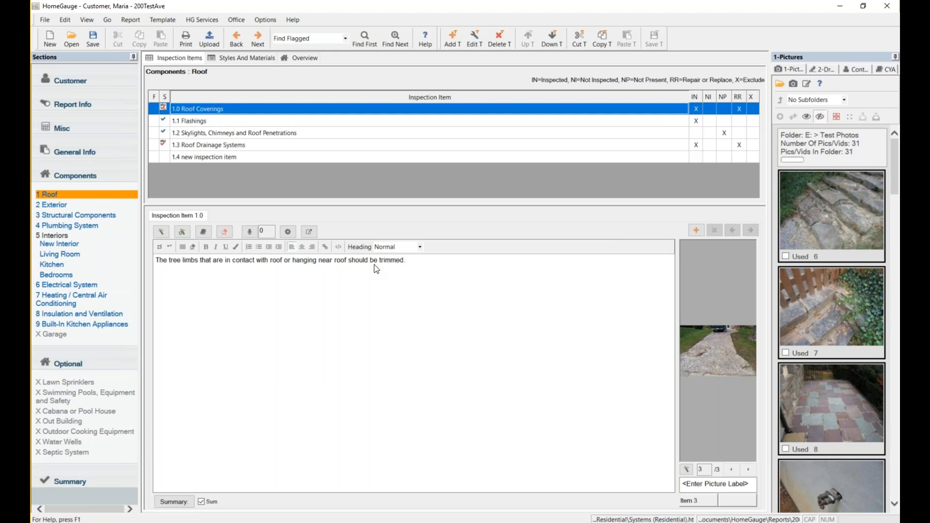
# Insert the fence, stone stairs, paving and next photo into 1.1 Flashings without editing.
pyautogui.click(235, 121)
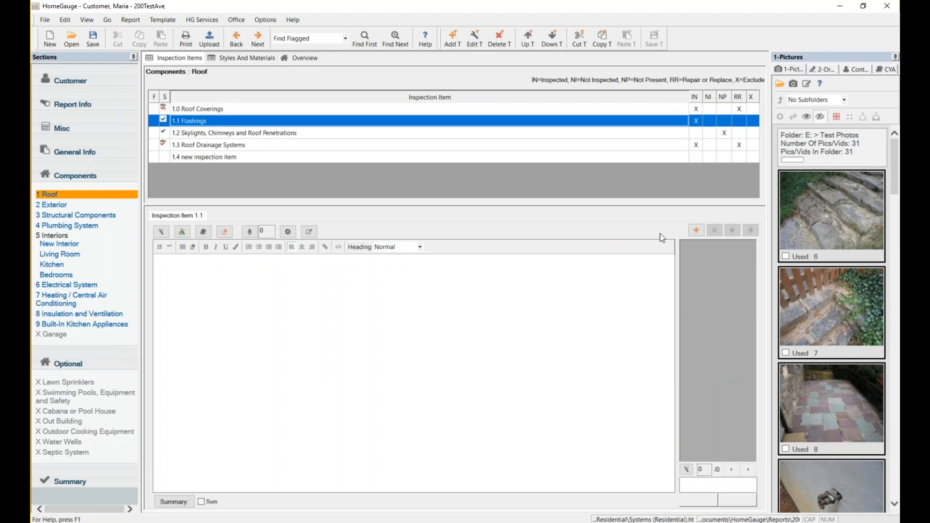
pyautogui.moveTo(807, 289)
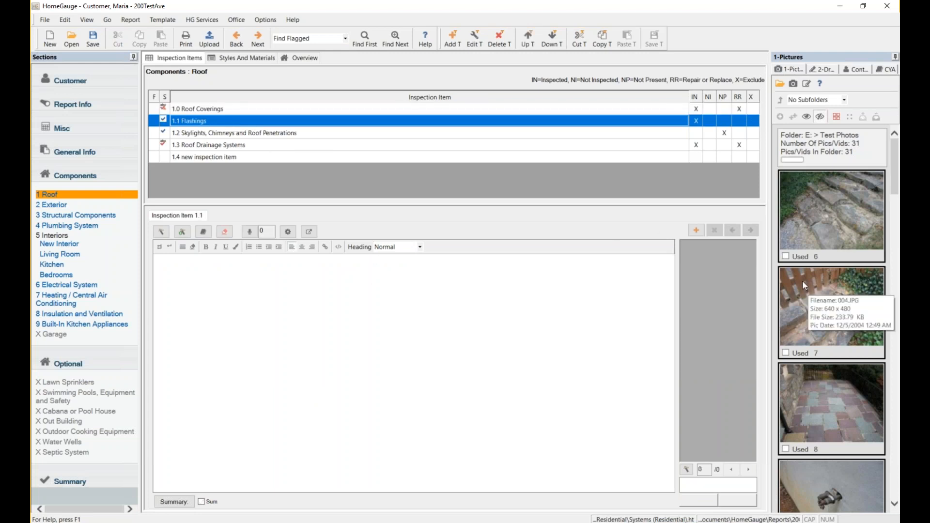
pyautogui.click(795, 296)
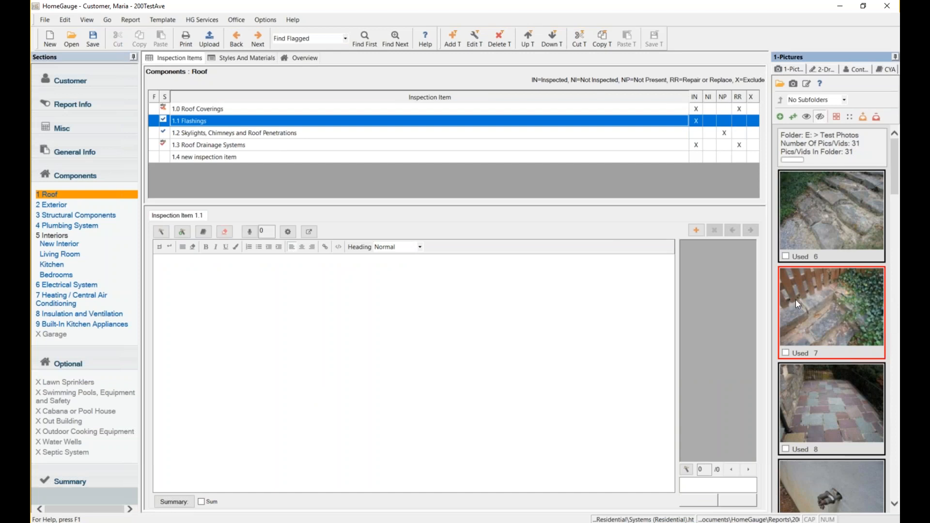
pyautogui.click(807, 230)
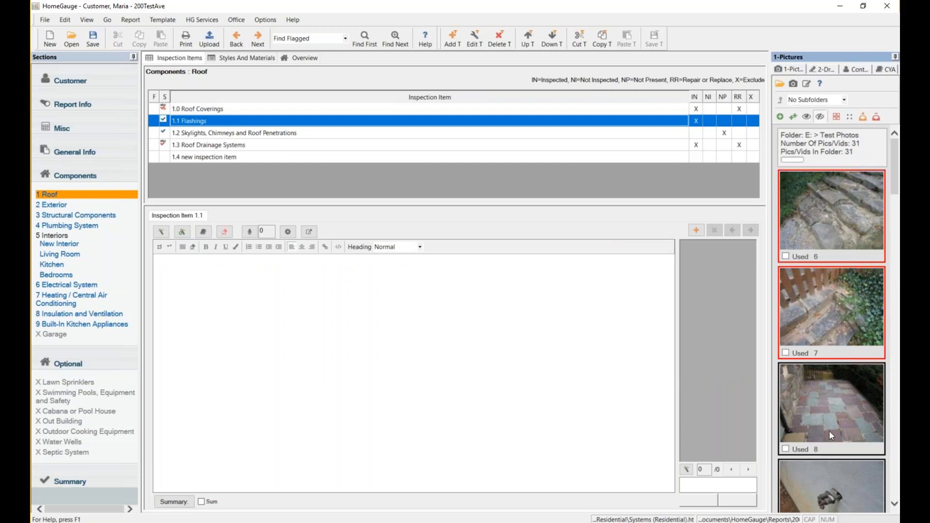
pyautogui.click(813, 470)
pyautogui.click(802, 415)
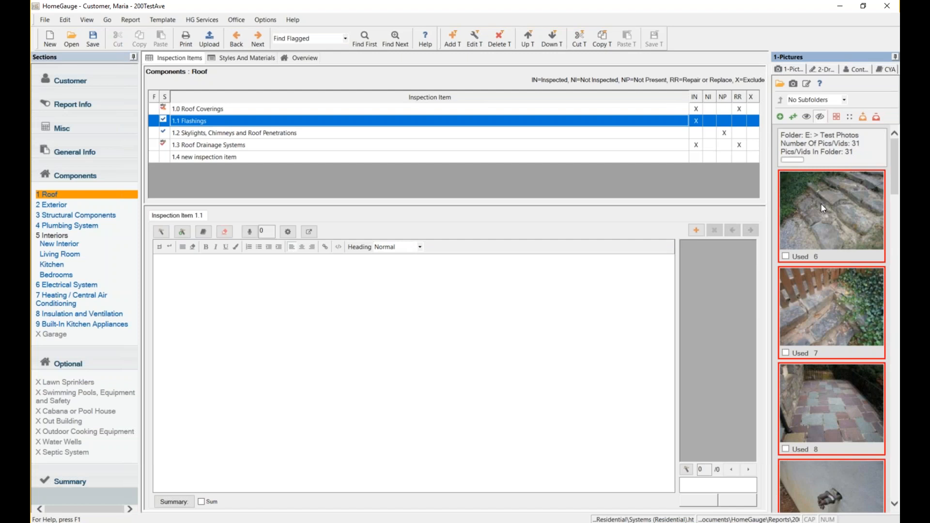
pyautogui.click(792, 118)
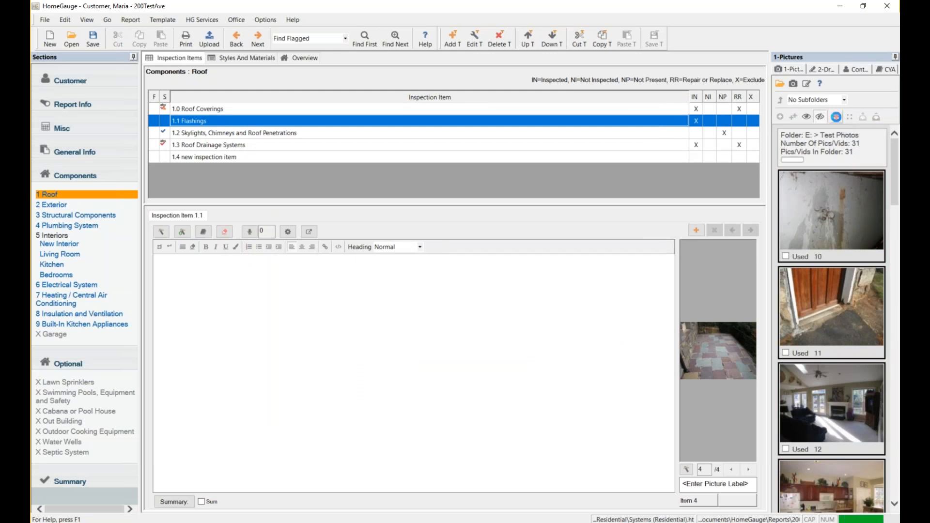
# Clear the photo selection, then select the wall photo 007.JPG and the door photo.
pyautogui.click(837, 117)
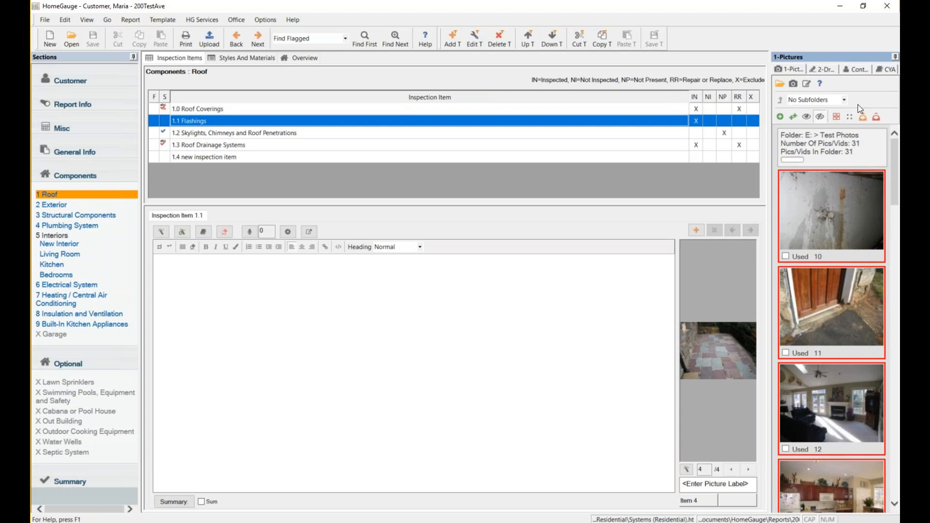
pyautogui.click(852, 119)
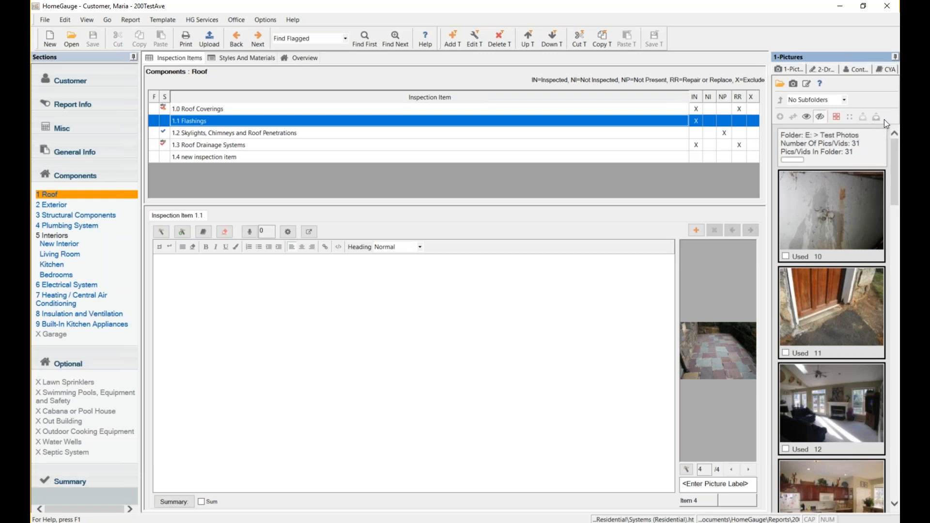
pyautogui.moveTo(822, 234)
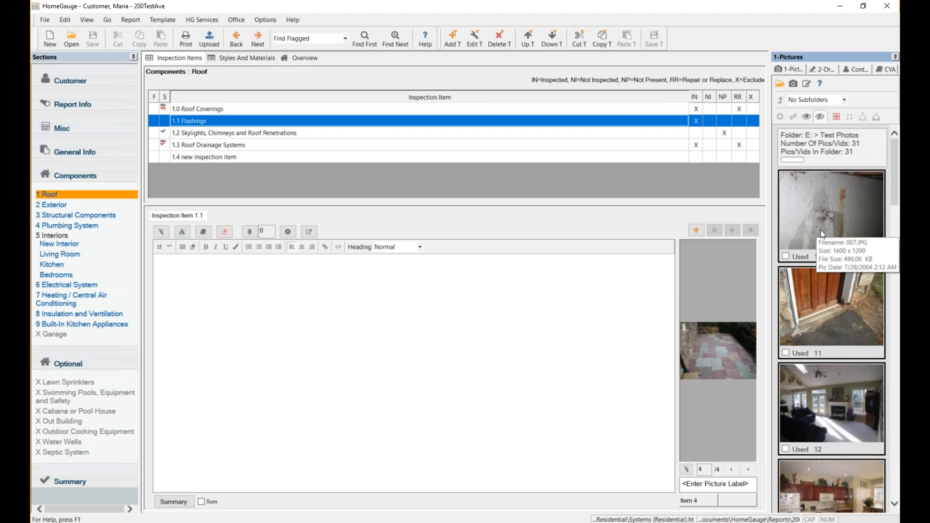
pyautogui.click(823, 234)
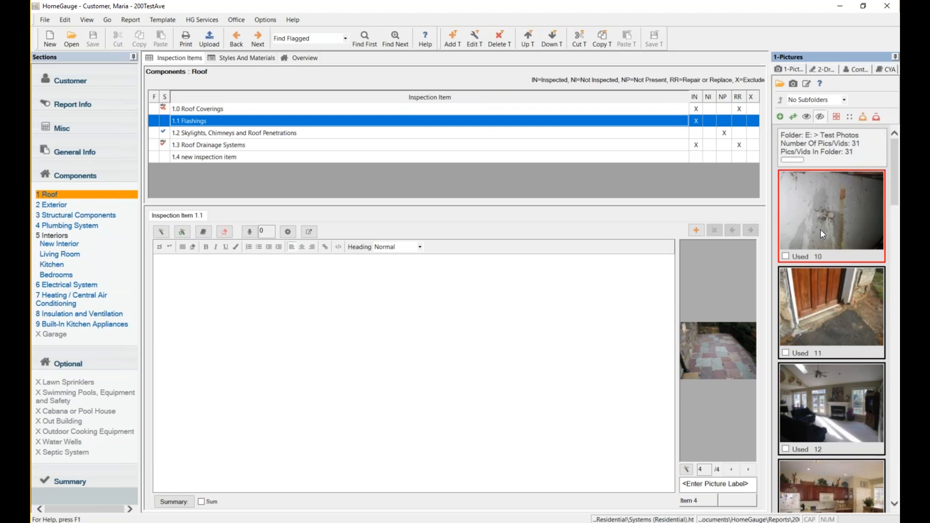
pyautogui.keyDown('ctrl'); pyautogui.click(835, 310); pyautogui.keyUp('ctrl')
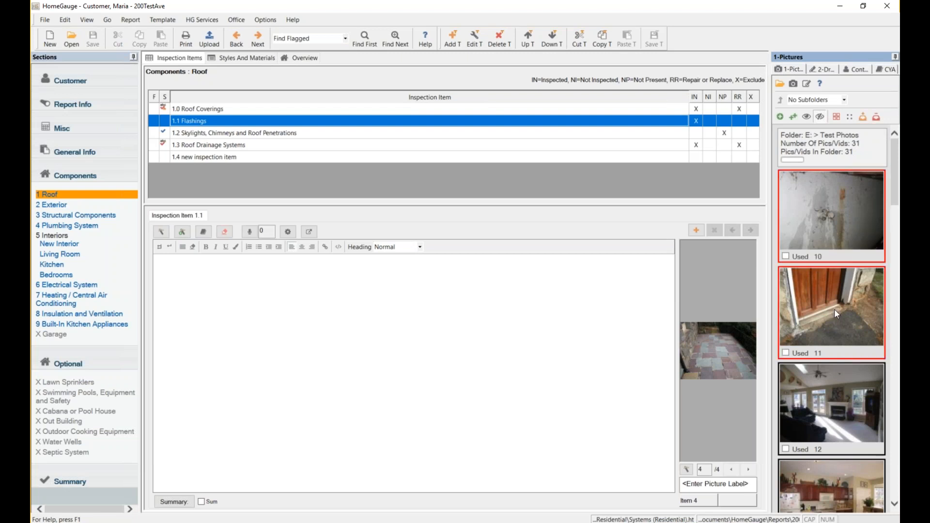
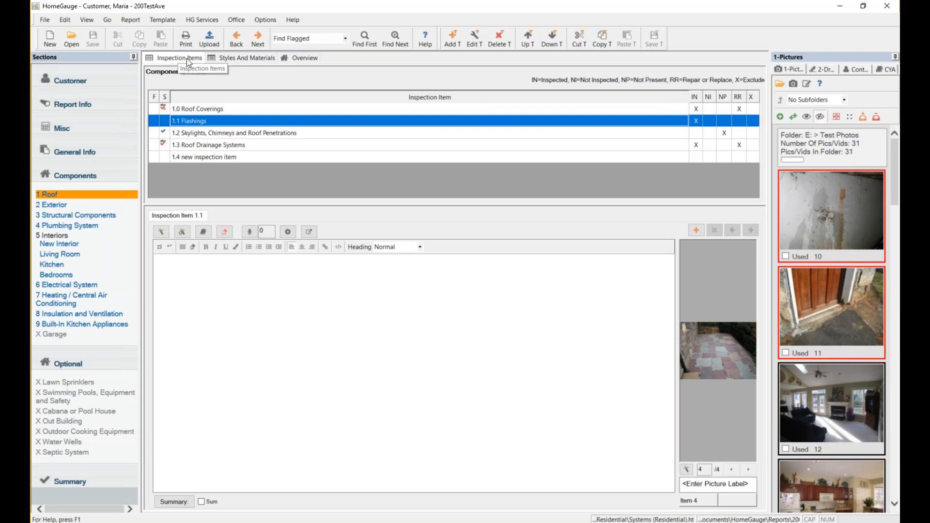
# Set Roof covering to 3-Tab fiberglass, Architectural and Metal, viewed from Ground and Walked roof.
pyautogui.click(240, 59)
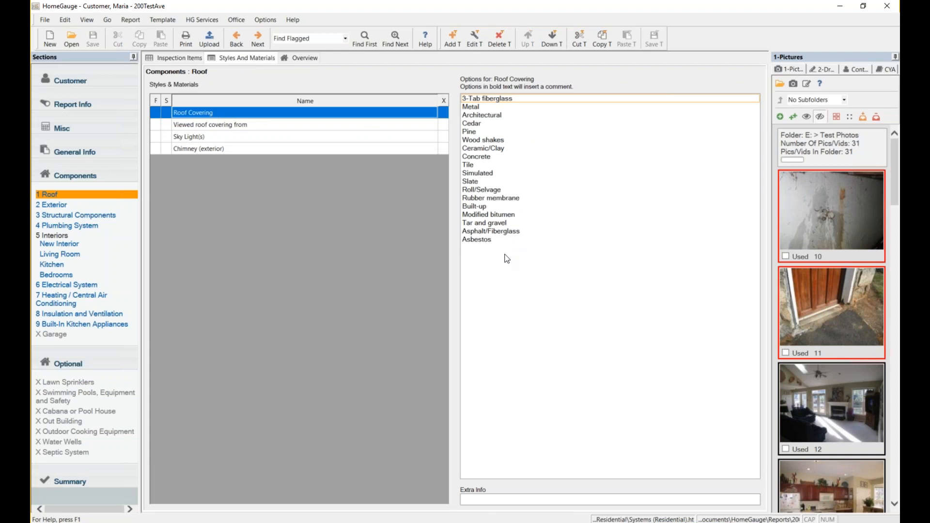
pyautogui.click(493, 97)
pyautogui.click(490, 116)
pyautogui.click(475, 107)
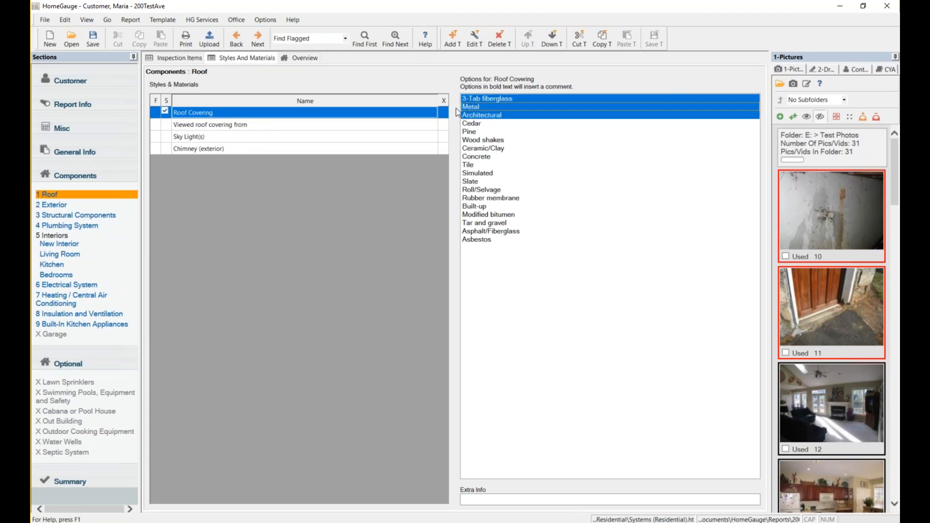
pyautogui.click(292, 124)
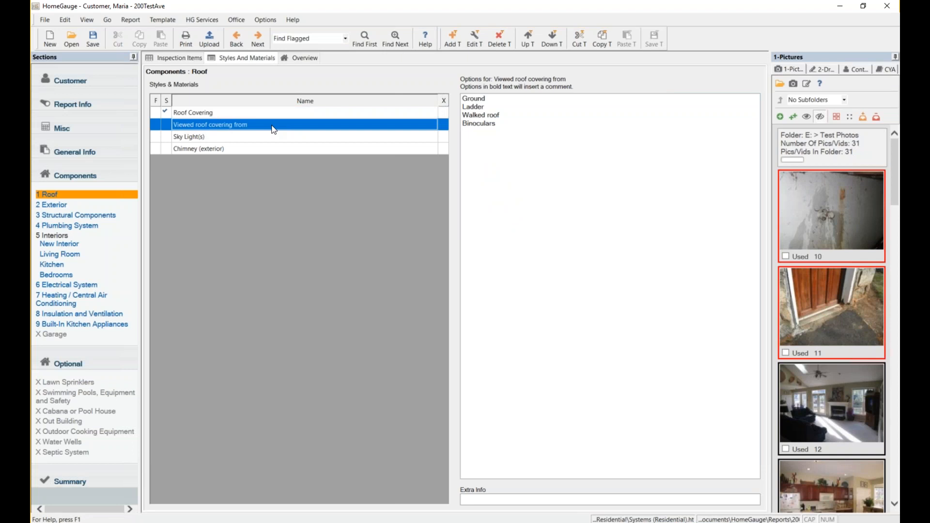
pyautogui.click(495, 99)
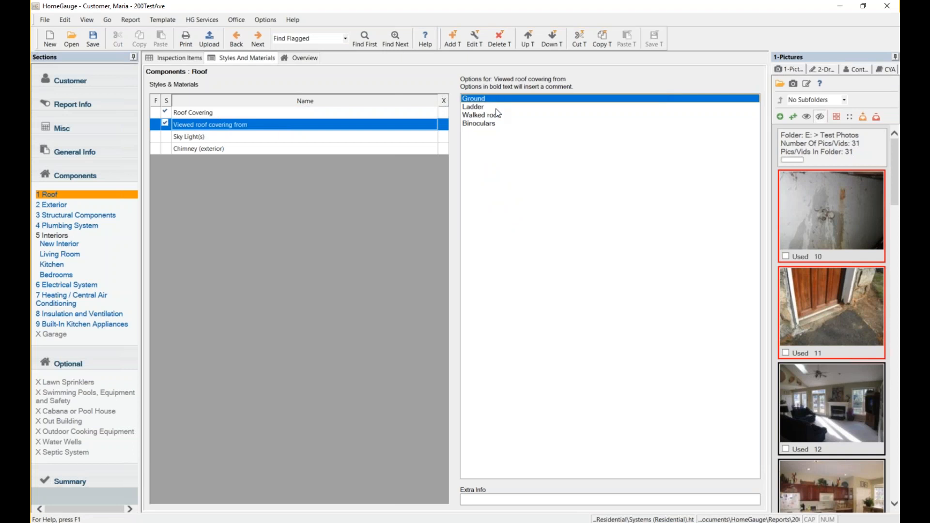
pyautogui.click(500, 116)
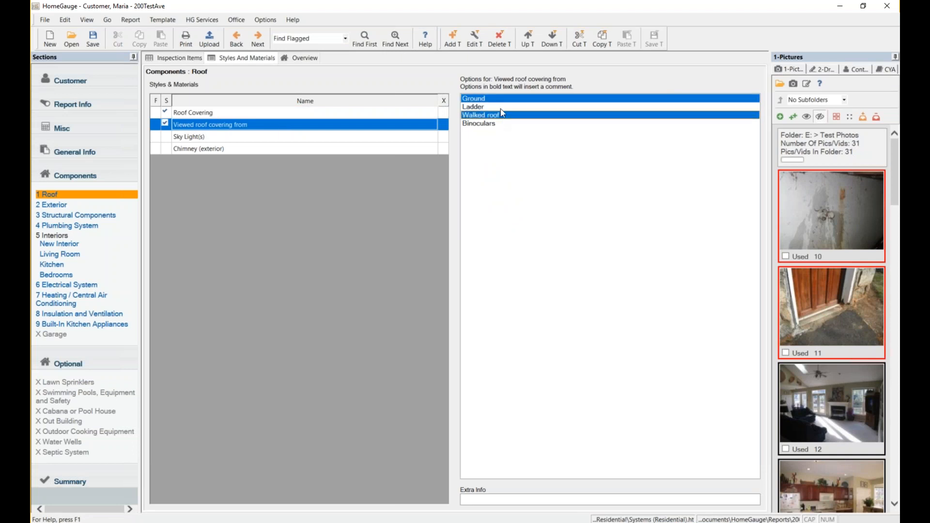
# Exclude Sky Light(s) and set the exterior chimney material to Rock.
pyautogui.click(224, 140)
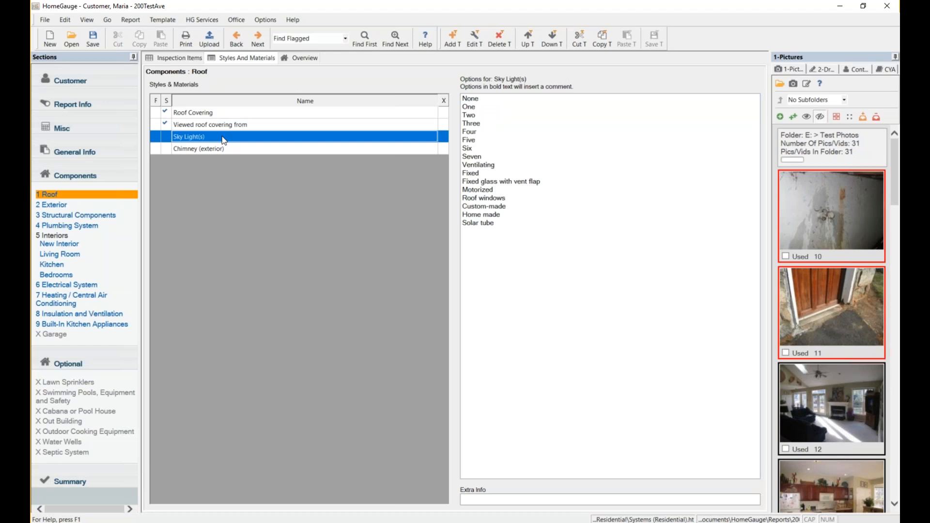
pyautogui.click(443, 135)
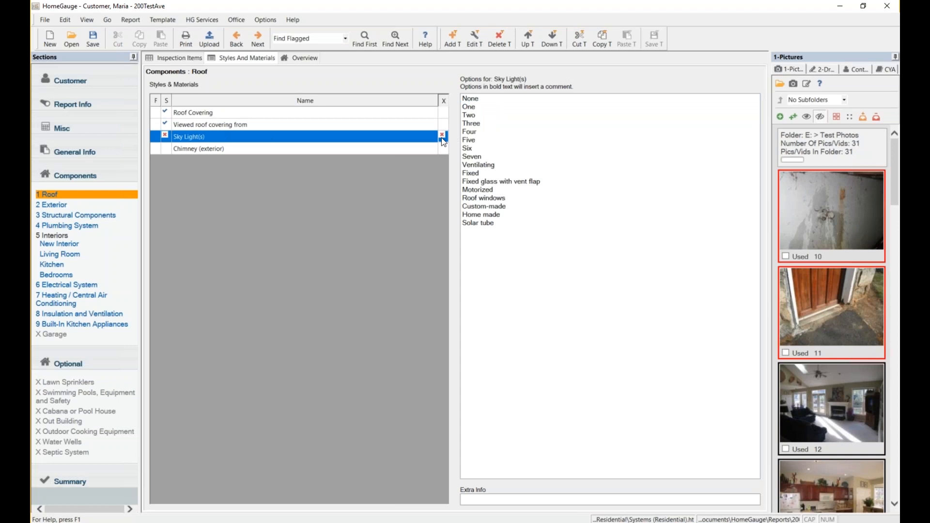
pyautogui.click(360, 148)
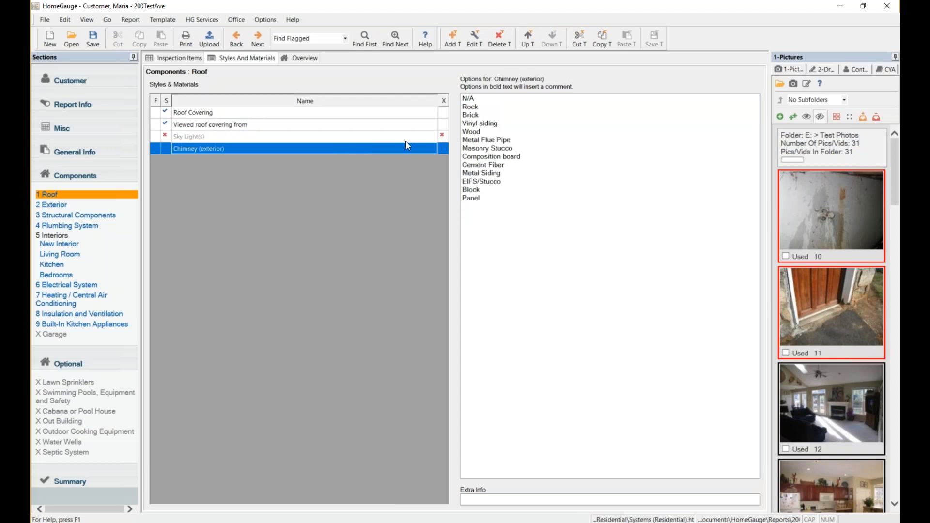
pyautogui.click(472, 108)
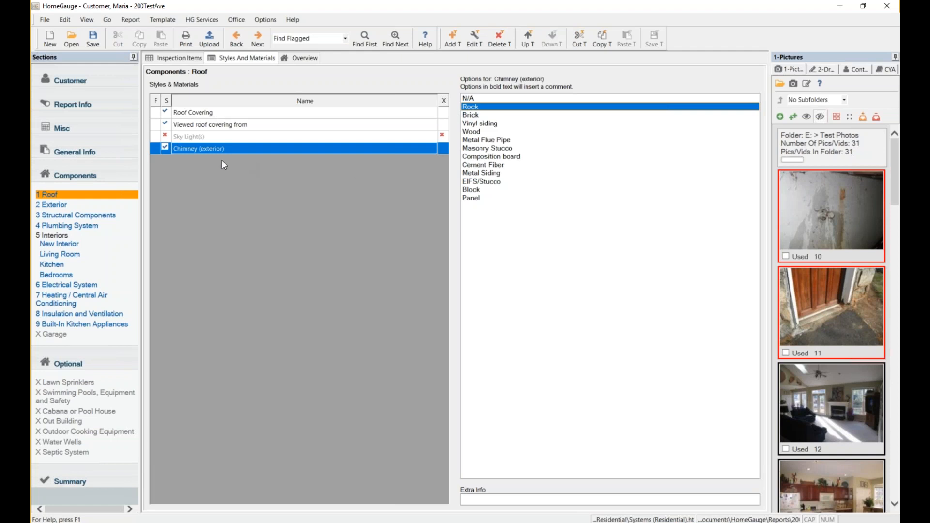
pyautogui.click(219, 148)
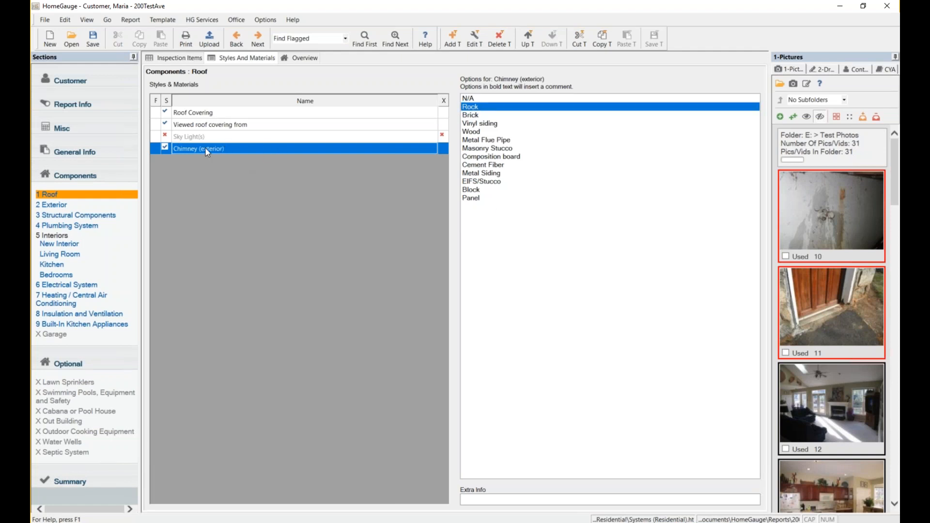
pyautogui.click(472, 36)
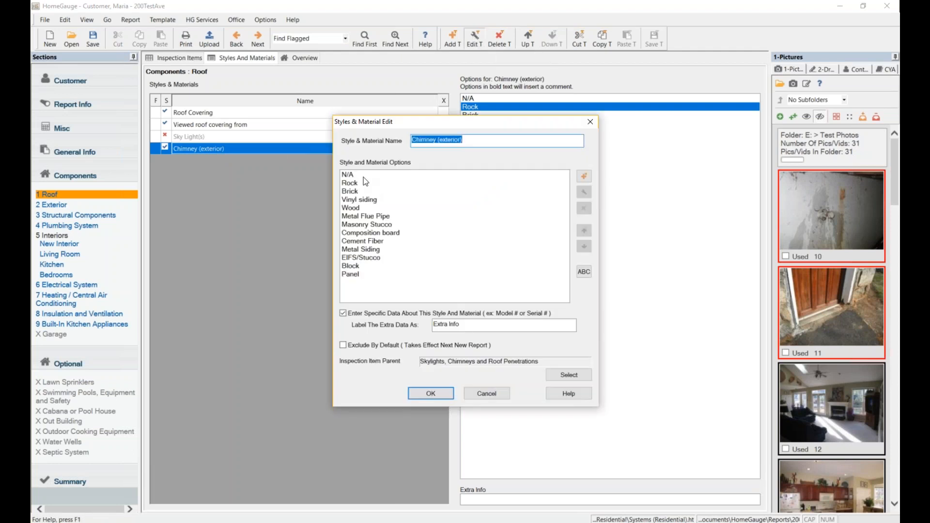
# Delete the N/A option from the chimney material list.
pyautogui.moveTo(464, 125); pyautogui.dragTo(304, 79)
pyautogui.click(218, 131)
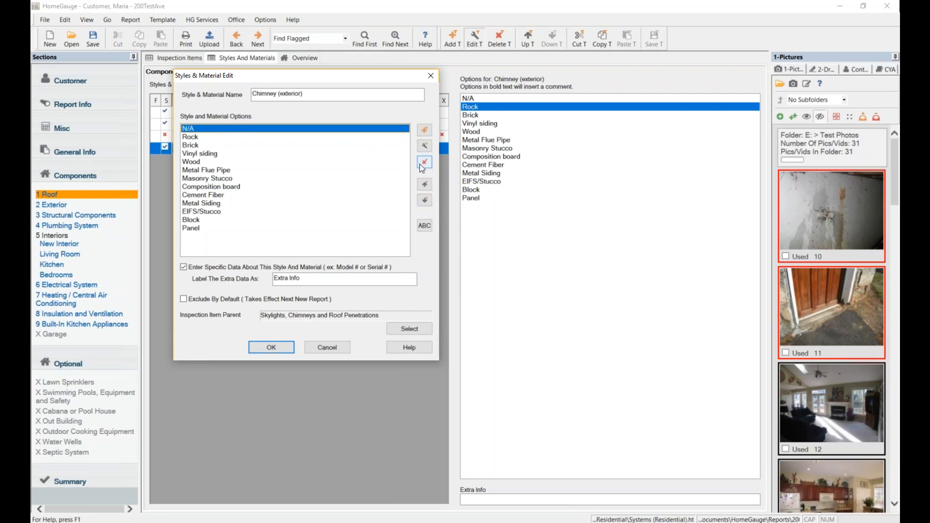
pyautogui.click(425, 162)
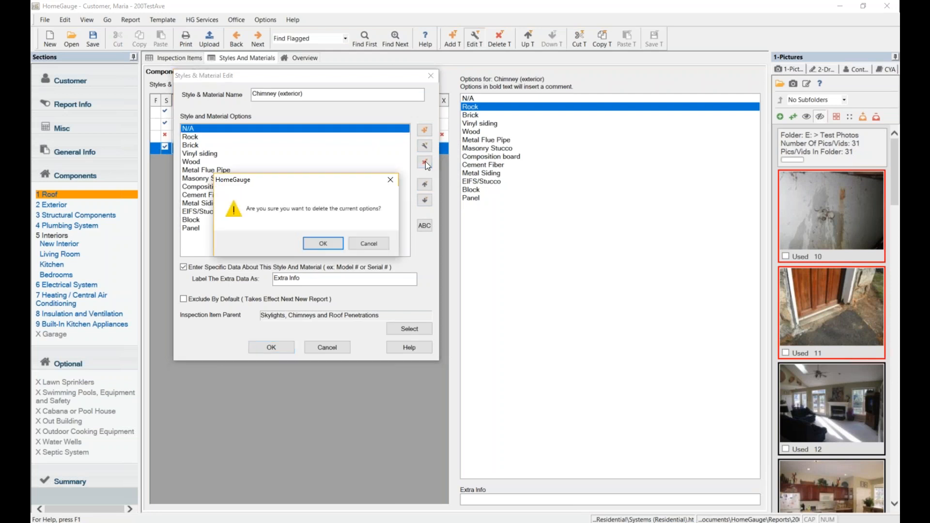
pyautogui.click(321, 243)
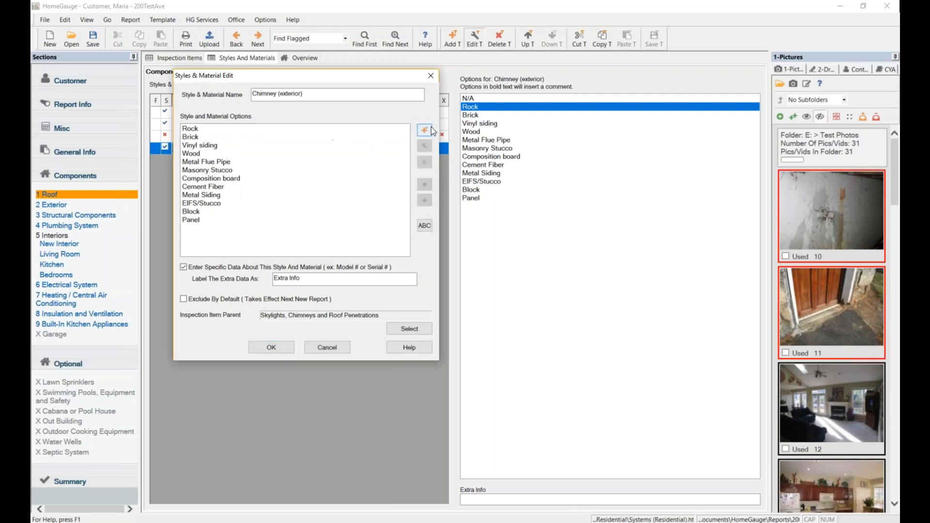
# Add a 'New Material' chimney option, move it to the top, and apply.
pyautogui.click(430, 132)
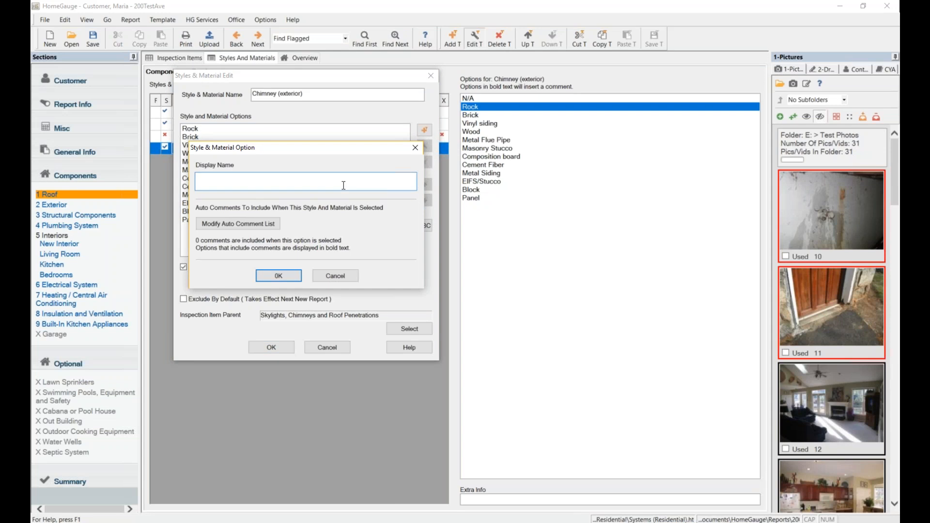
pyautogui.write('New Material')
pyautogui.click(263, 274)
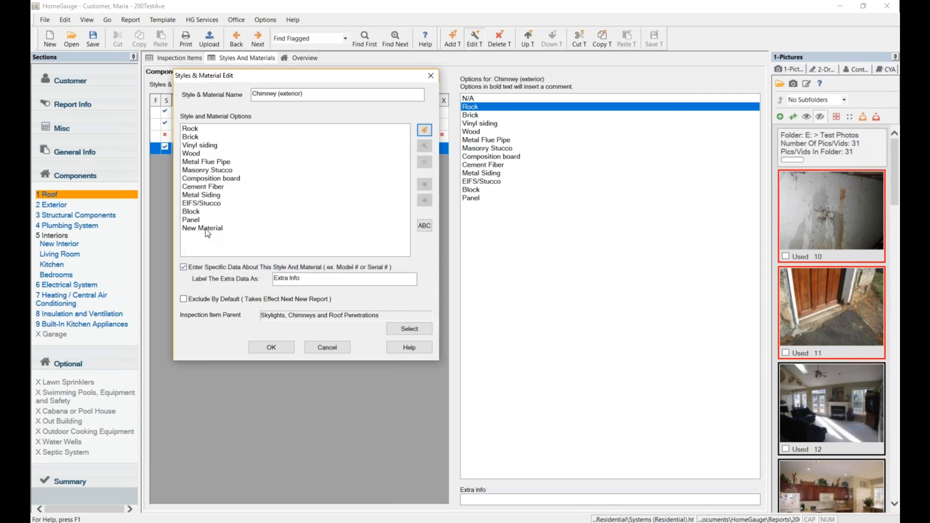
pyautogui.click(206, 230)
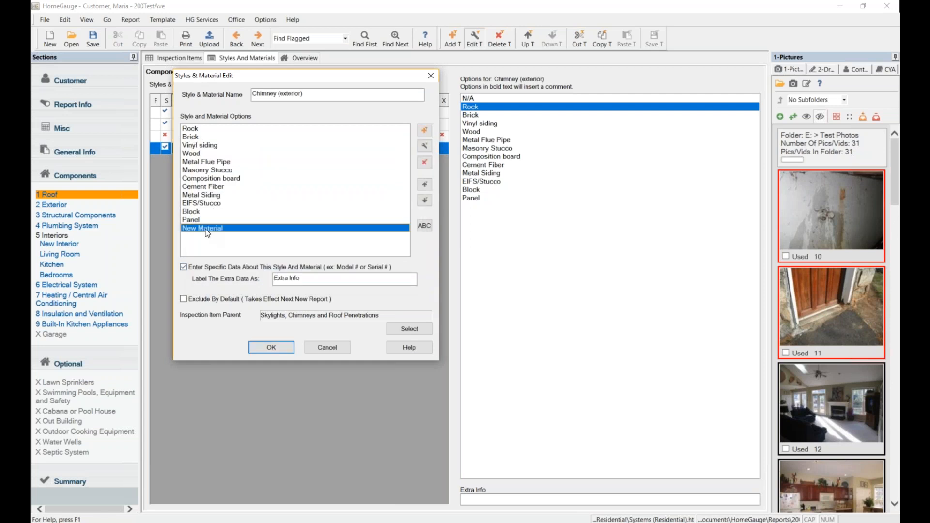
pyautogui.click(425, 185)
pyautogui.click(425, 185)
pyautogui.click(425, 185)
pyautogui.click(425, 185)
pyautogui.click(425, 186)
pyautogui.click(425, 185)
pyautogui.click(425, 185)
pyautogui.click(425, 185)
pyautogui.click(425, 186)
pyautogui.click(425, 186)
pyautogui.click(425, 186)
pyautogui.click(425, 185)
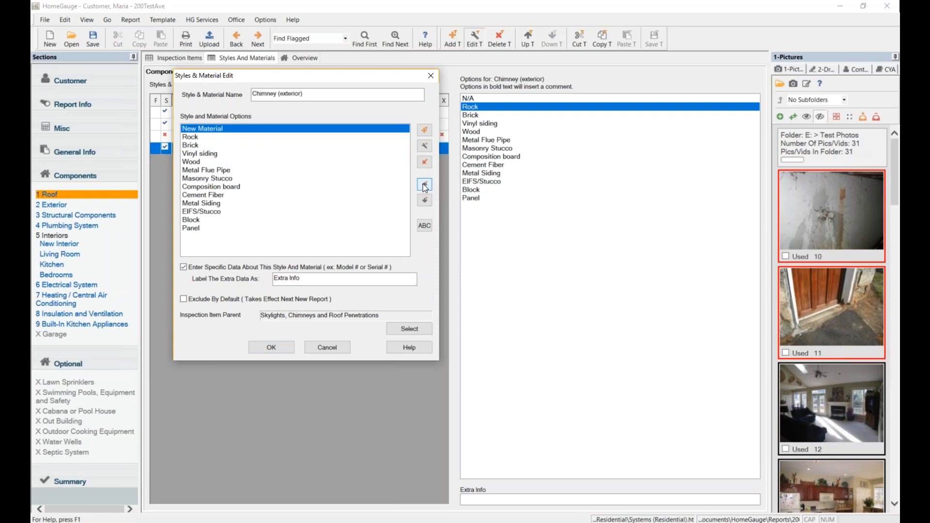
pyautogui.click(269, 346)
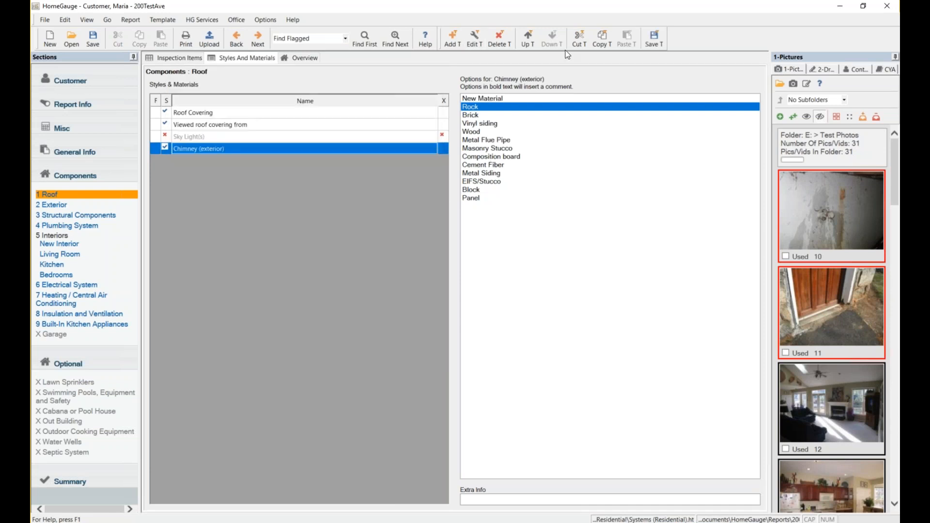
# Save the template, set Sky Light(s) to Exclude By Default, then save again.
pyautogui.click(655, 39)
pyautogui.click(381, 137)
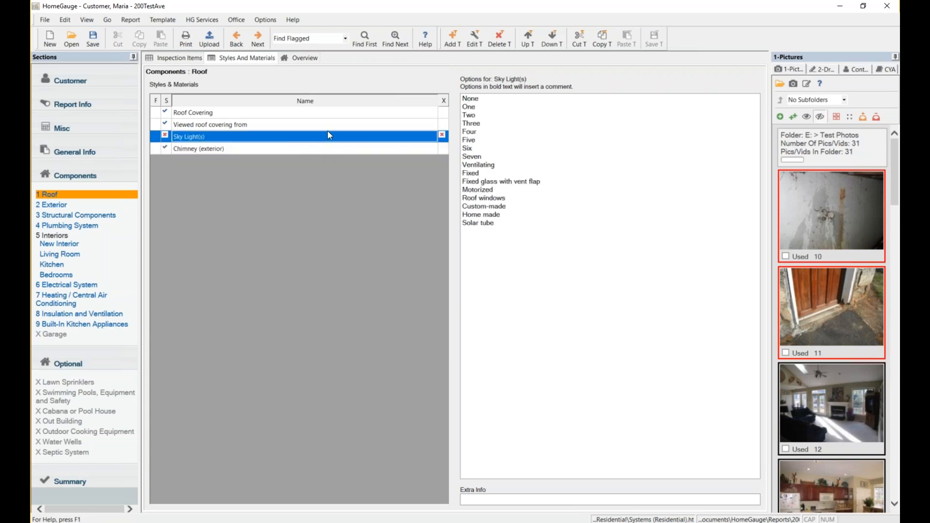
pyautogui.click(477, 38)
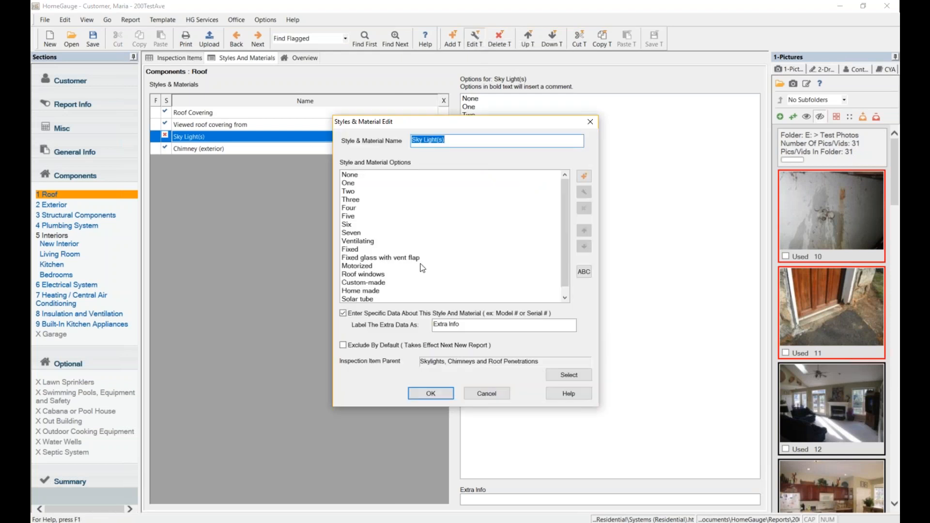
pyautogui.click(359, 347)
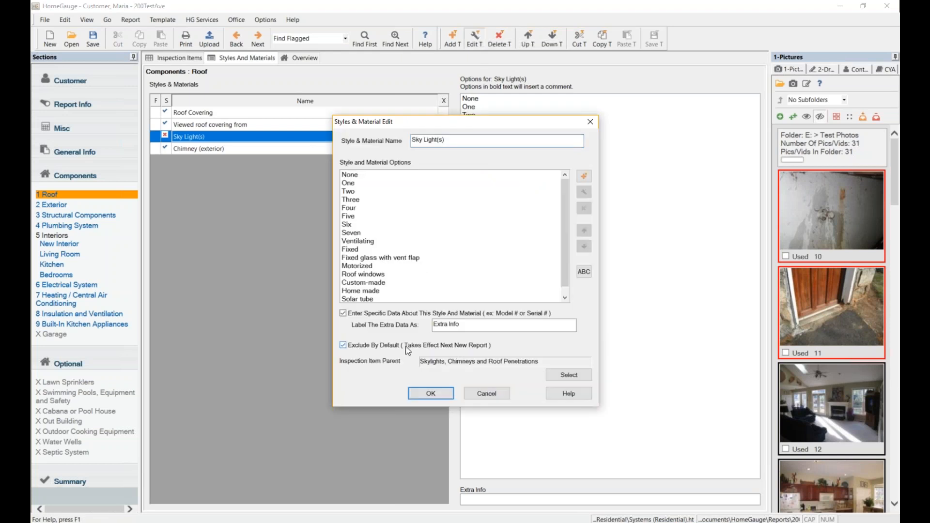
pyautogui.click(432, 393)
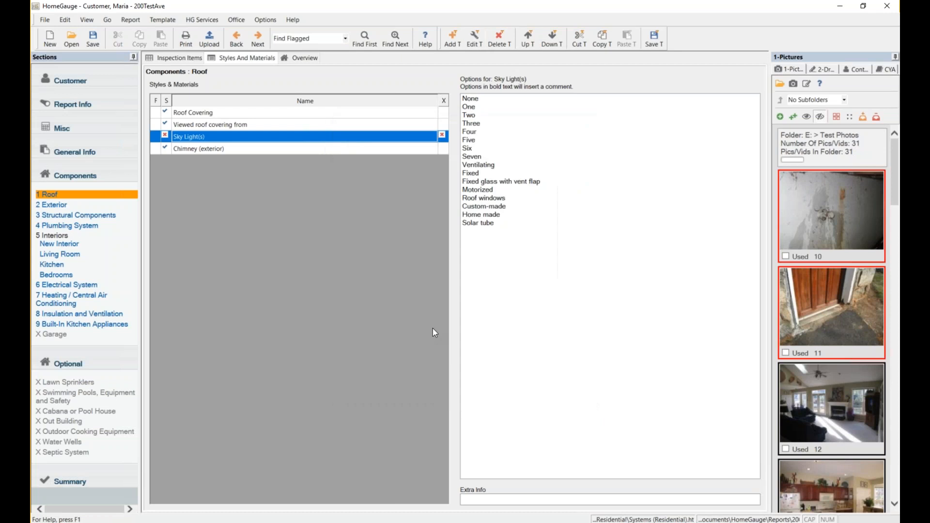
pyautogui.click(657, 43)
# Show the Roof Overview's introduction and footer text and clear the picture selection.
pyautogui.click(310, 60)
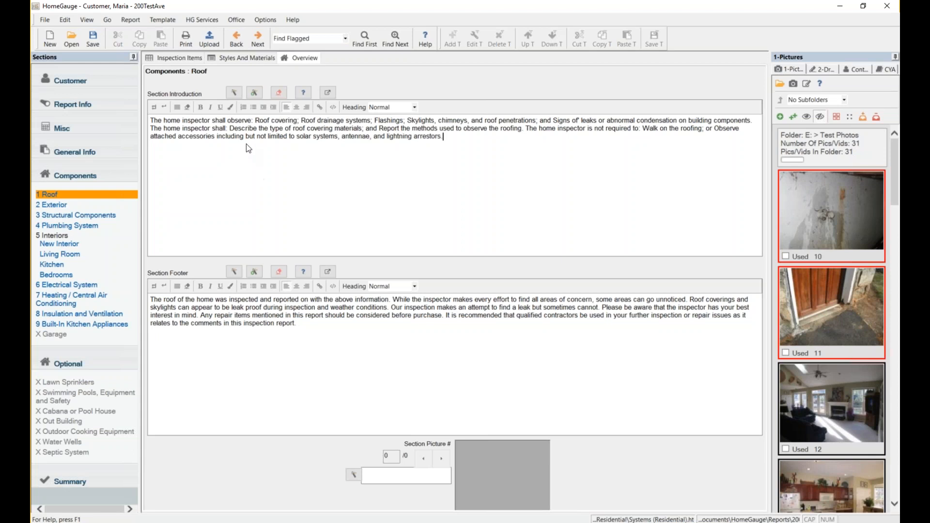
pyautogui.click(320, 162)
pyautogui.click(851, 118)
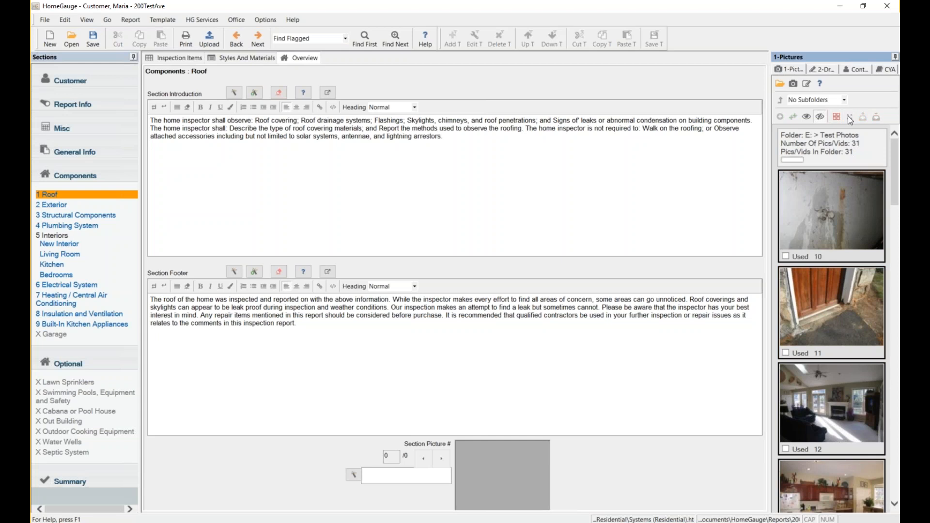
# Attach the wooden door photo at small size as the Roof section picture.
pyautogui.moveTo(819, 334); pyautogui.dragTo(505, 468)
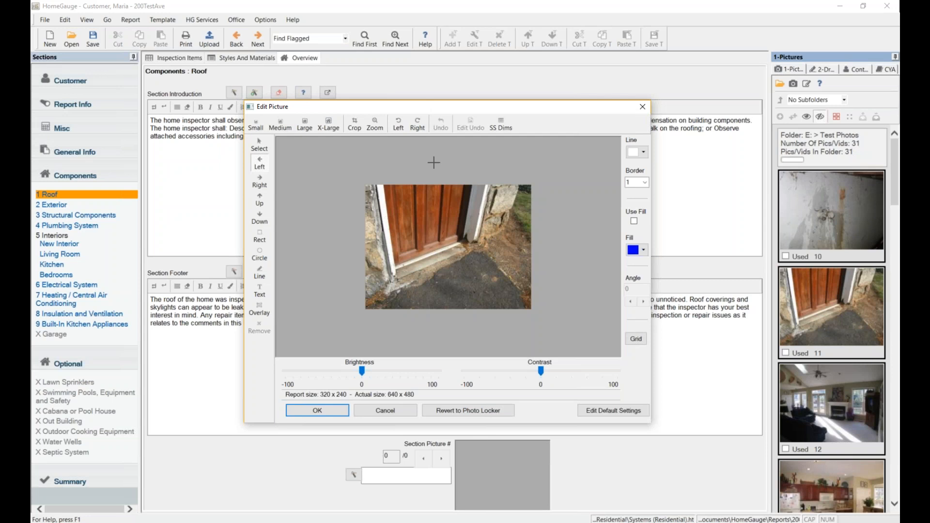
pyautogui.moveTo(485, 105); pyautogui.dragTo(553, 107)
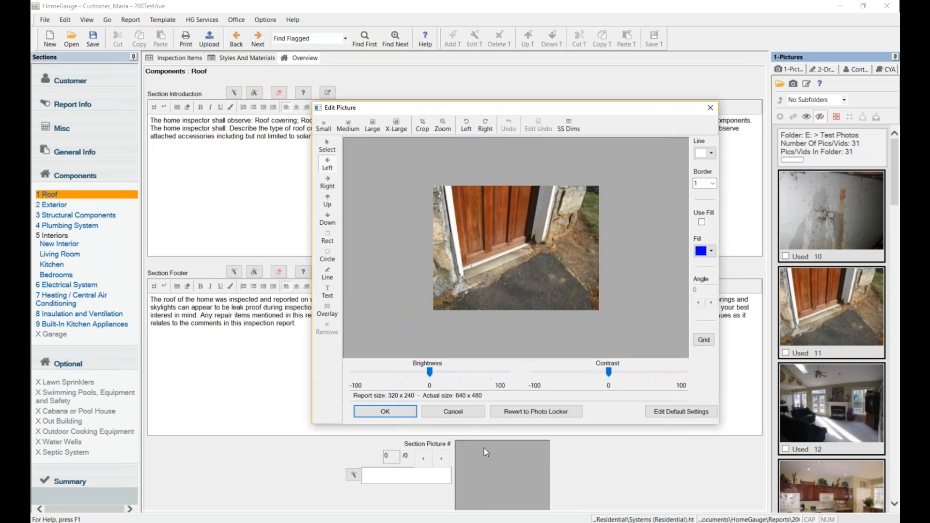
pyautogui.click(328, 126)
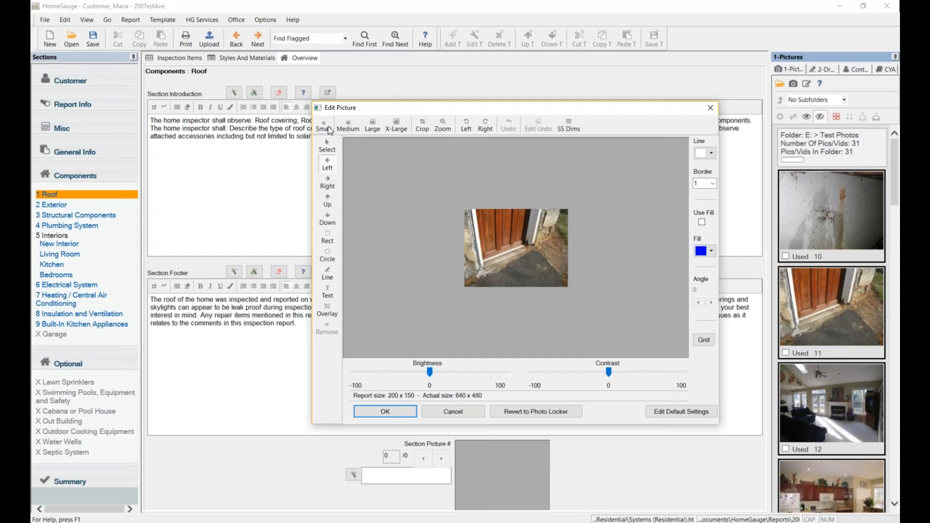
pyautogui.click(401, 412)
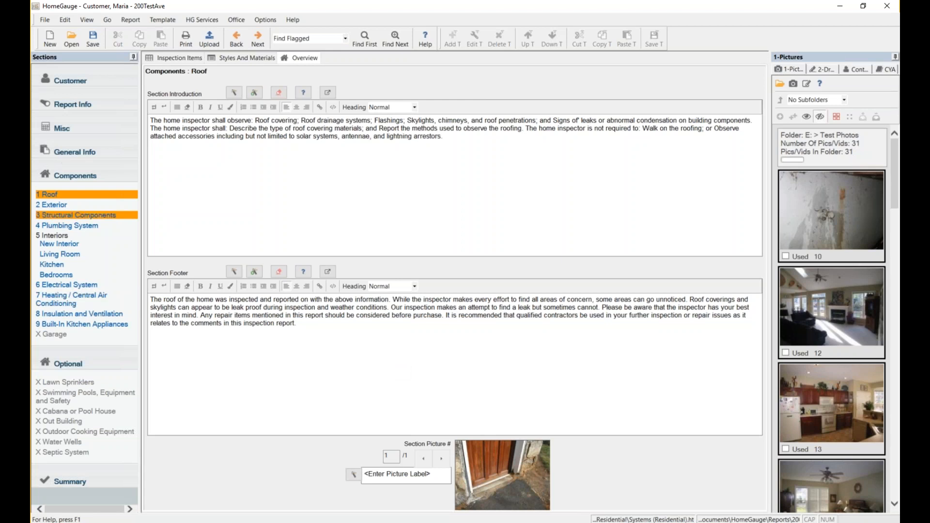
pyautogui.click(78, 384)
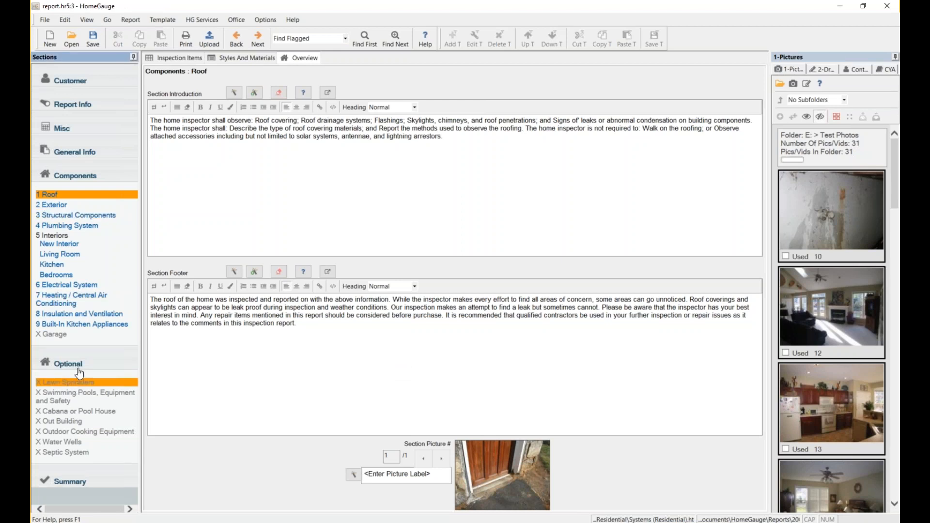
# Uncheck Exclude for Swimming Pools, Equipment and Safety among the Optional sections.
pyautogui.click(72, 366)
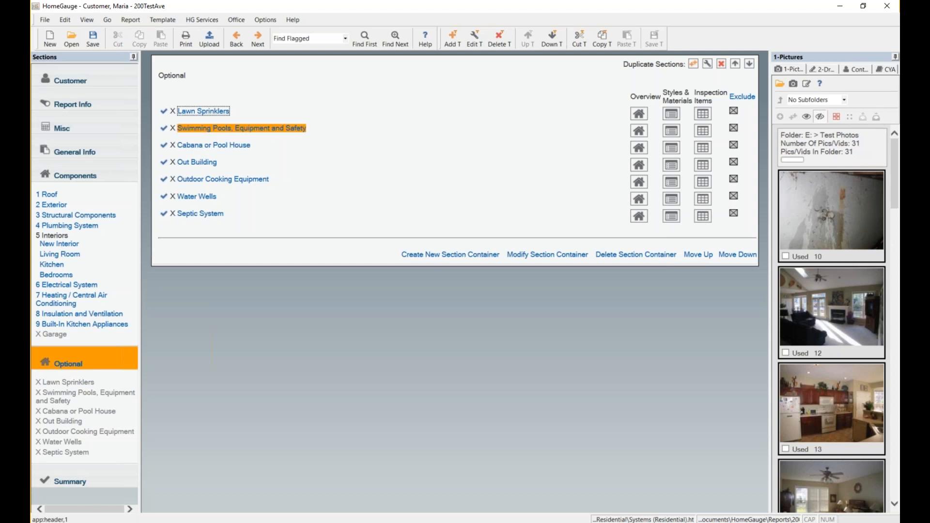
pyautogui.click(278, 128)
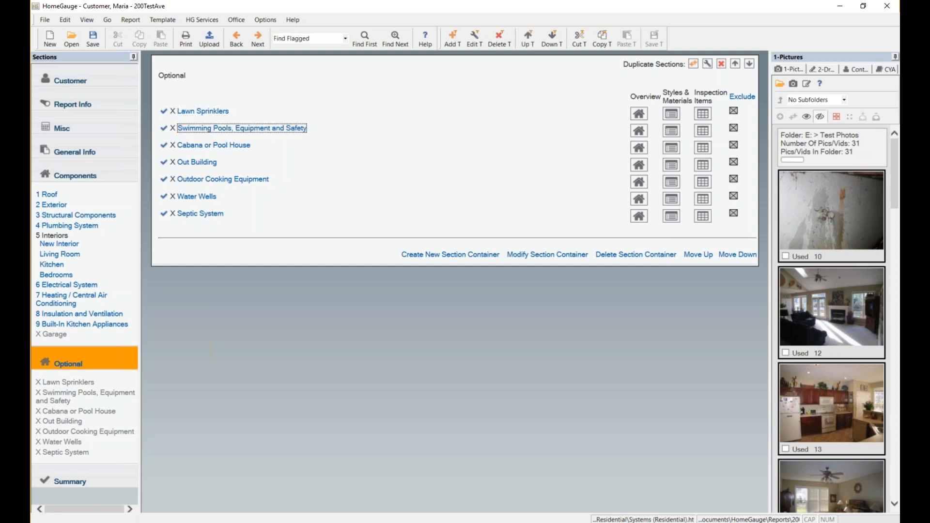
pyautogui.click(734, 128)
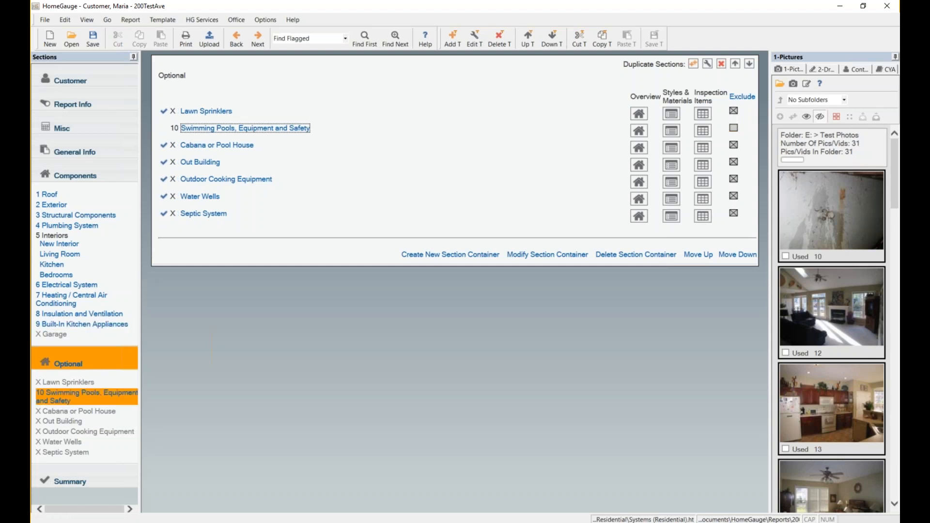
pyautogui.click(73, 394)
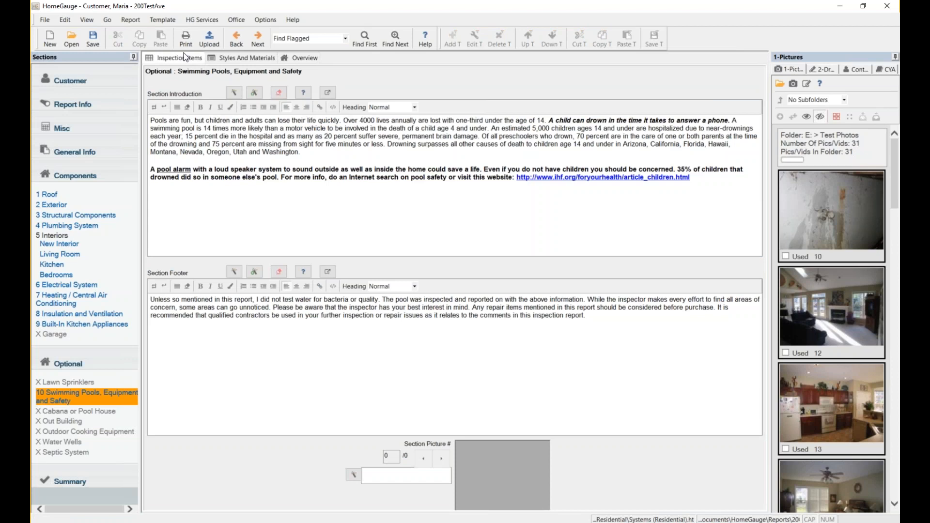
pyautogui.click(186, 57)
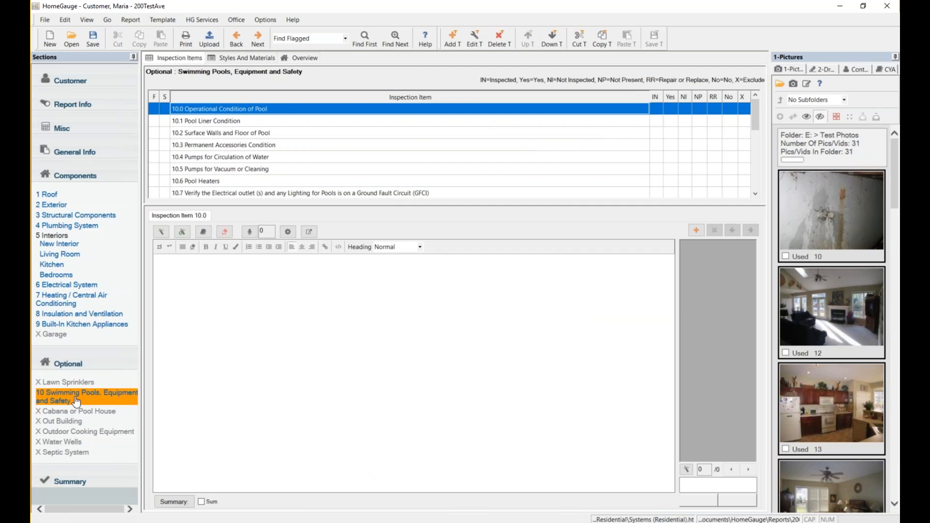
pyautogui.click(73, 364)
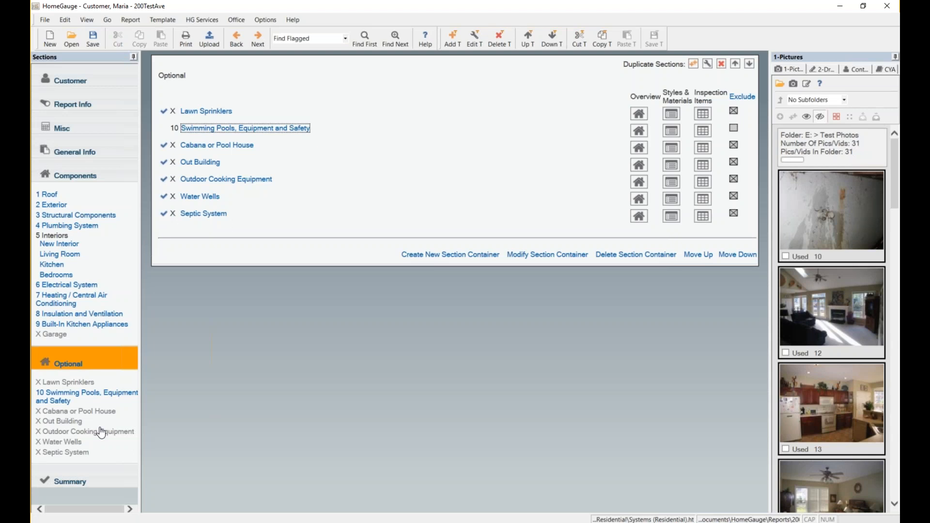
# Show the Summary Review with the Roof Coverings and Roof Drainage Systems comments.
pyautogui.click(88, 483)
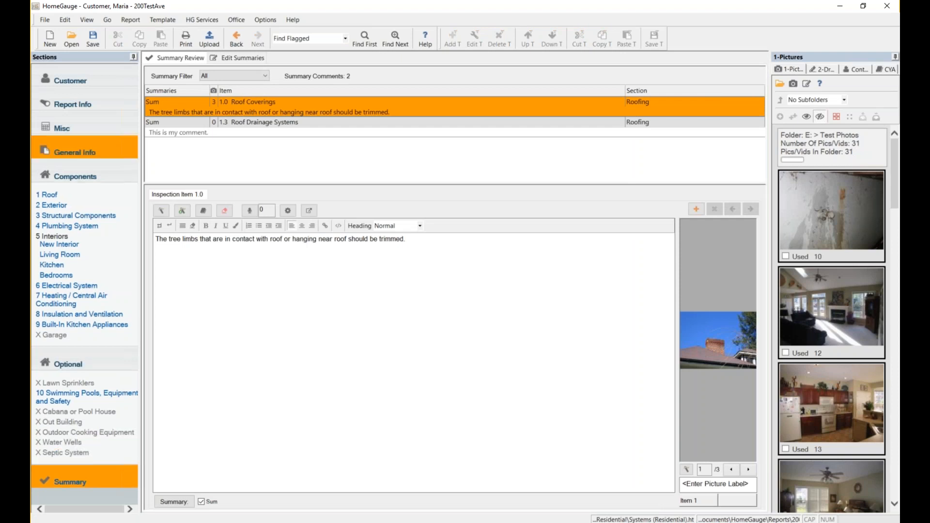
# Return to the Roof inspection items showing the tree-limb trimming comment.
pyautogui.click(48, 195)
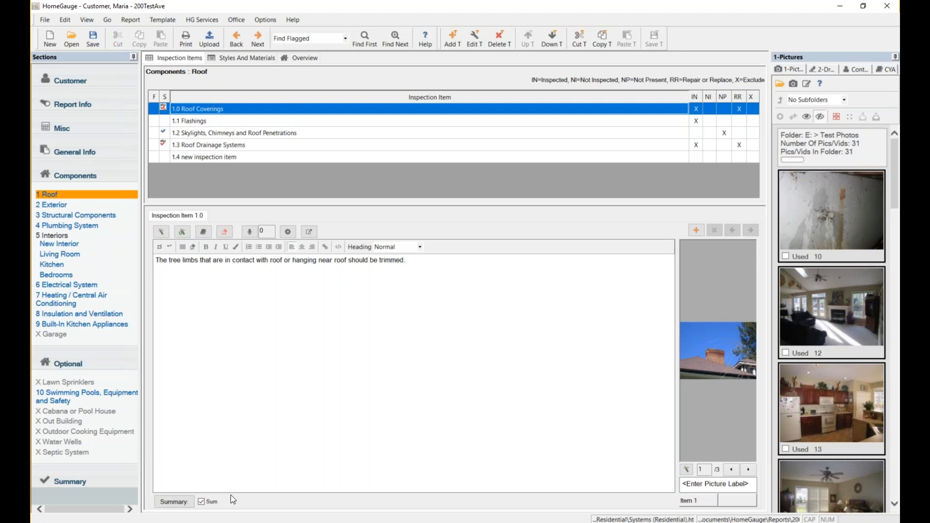
# Toggle Roof Coverings' Repair or Replace mark off and back on, then review summary comments.
pyautogui.click(740, 110)
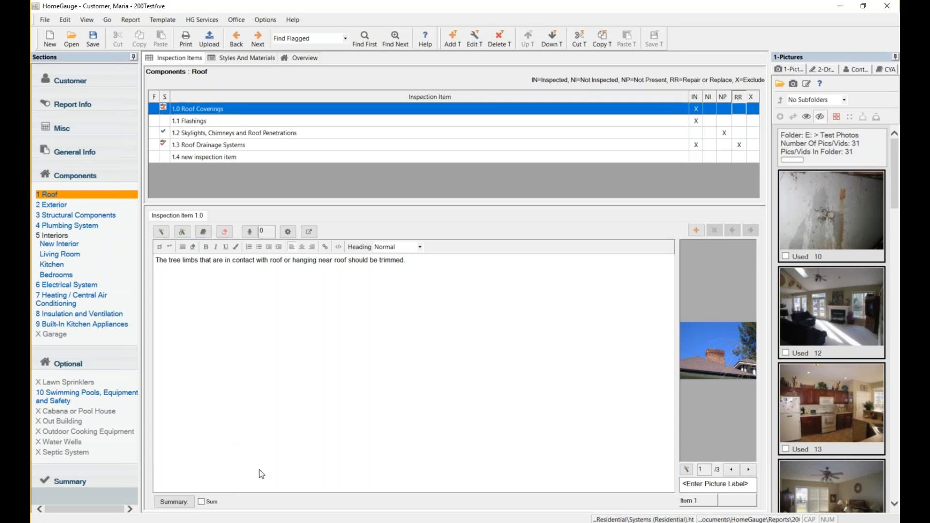
pyautogui.click(738, 112)
pyautogui.click(58, 484)
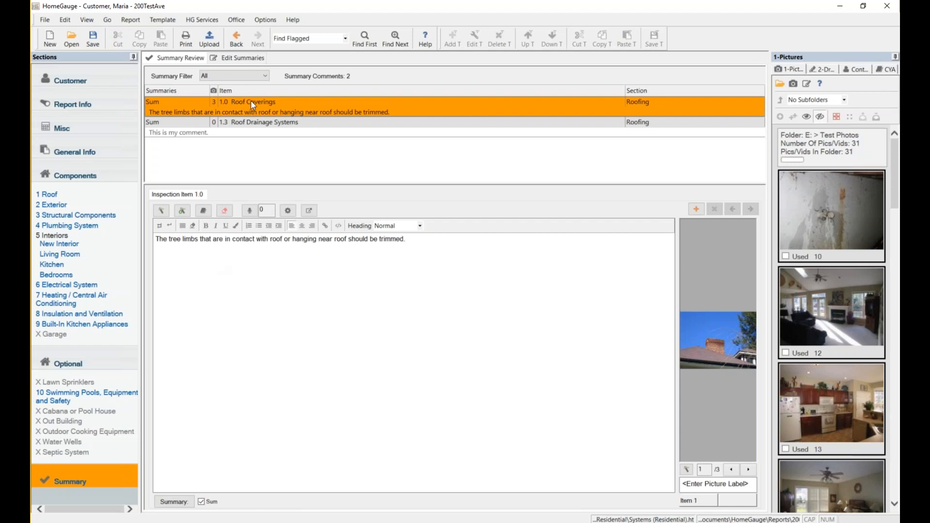
# Show the Edit Summaries page with the Summary Introduction and Summary Footer text.
pyautogui.click(255, 58)
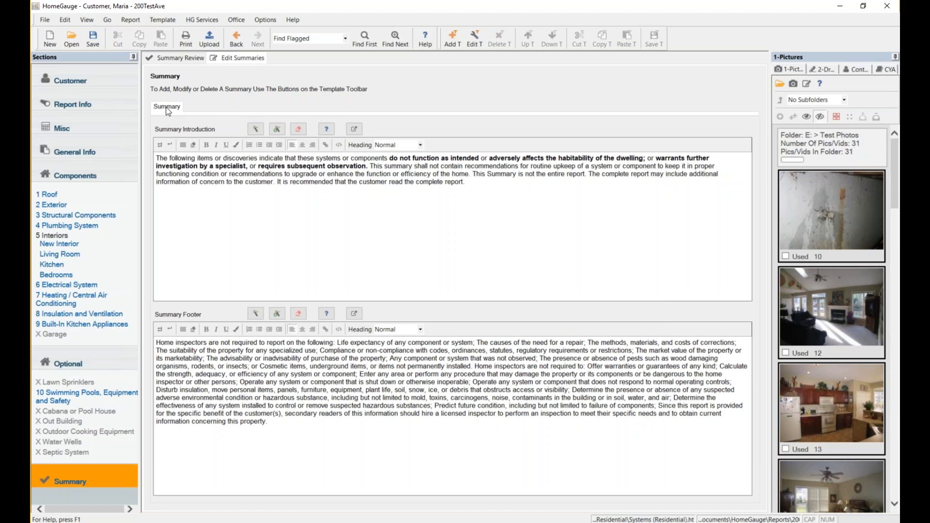
# In Edit Summary, make summary comments show in red with an icon enabled, then browse for the icon.
pyautogui.click(474, 43)
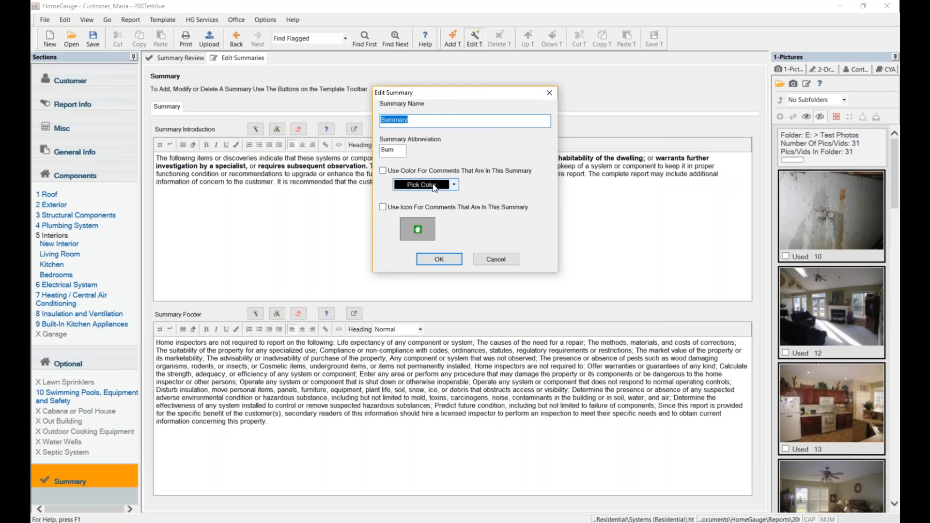
pyautogui.click(387, 170)
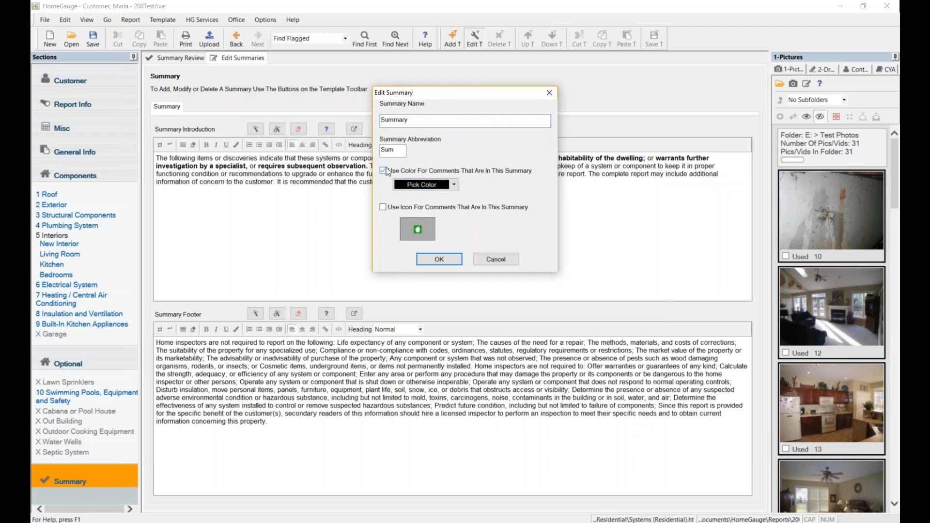
pyautogui.click(455, 185)
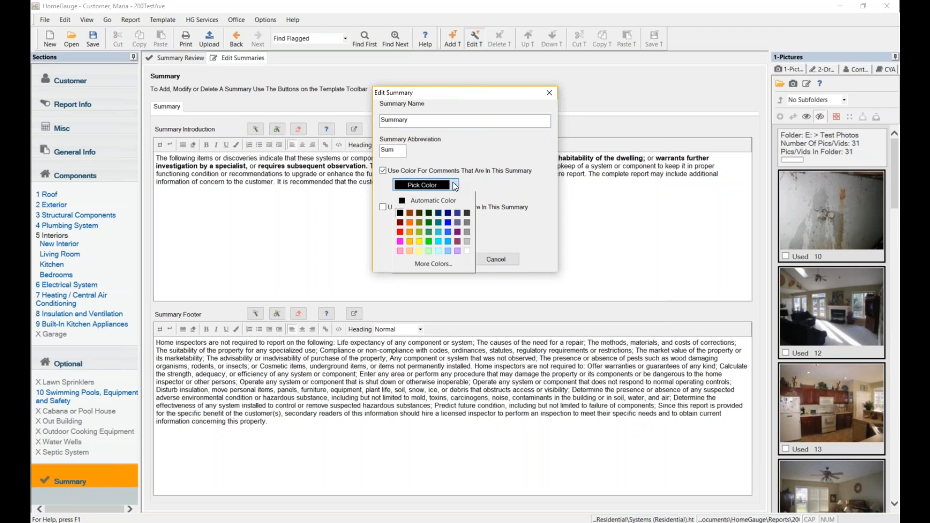
pyautogui.click(400, 232)
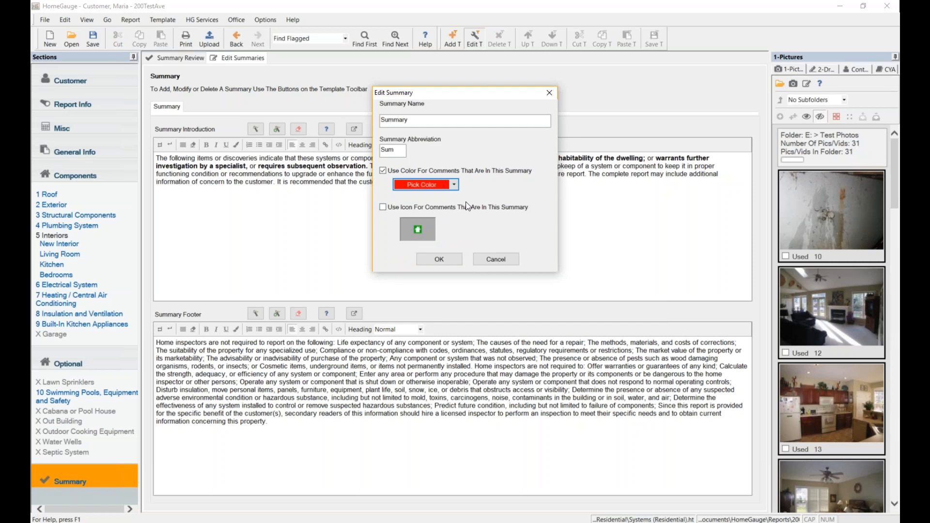
pyautogui.click(384, 206)
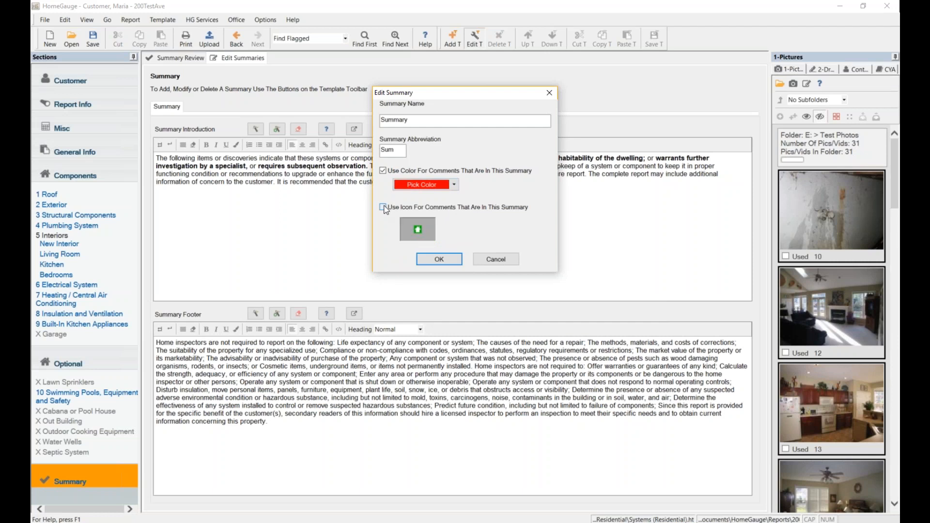
pyautogui.click(425, 228)
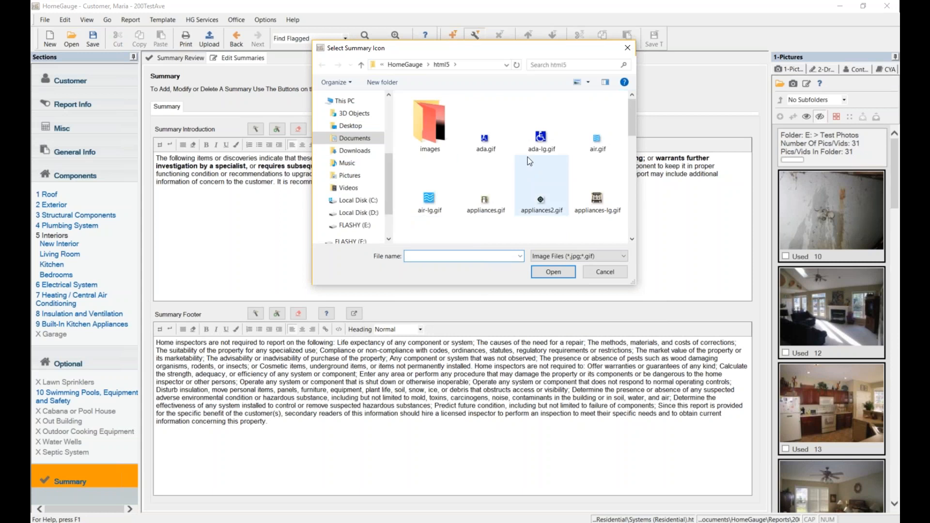
# Pick safety2.gif as the summary icon, confirm the colour and icon settings, and save the template.
pyautogui.scroll(-2, 530, 161)
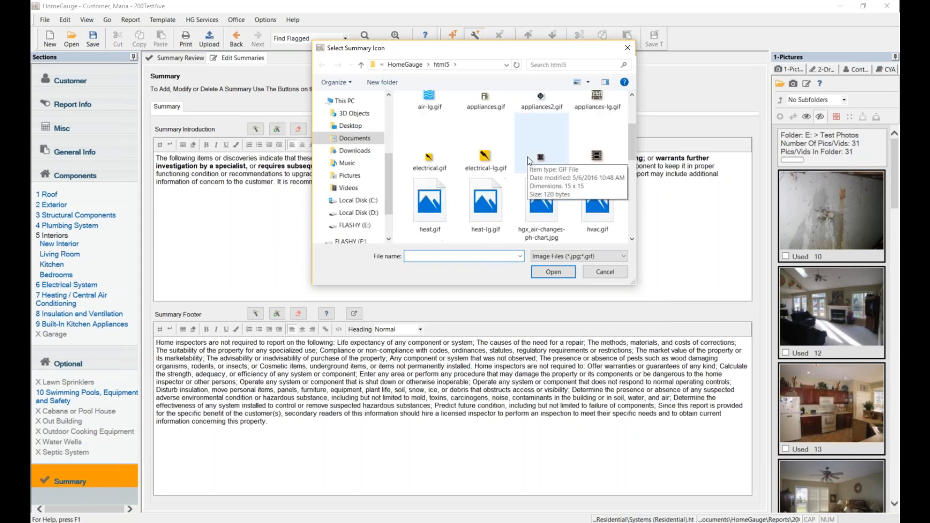
pyautogui.scroll(-1, 530, 161)
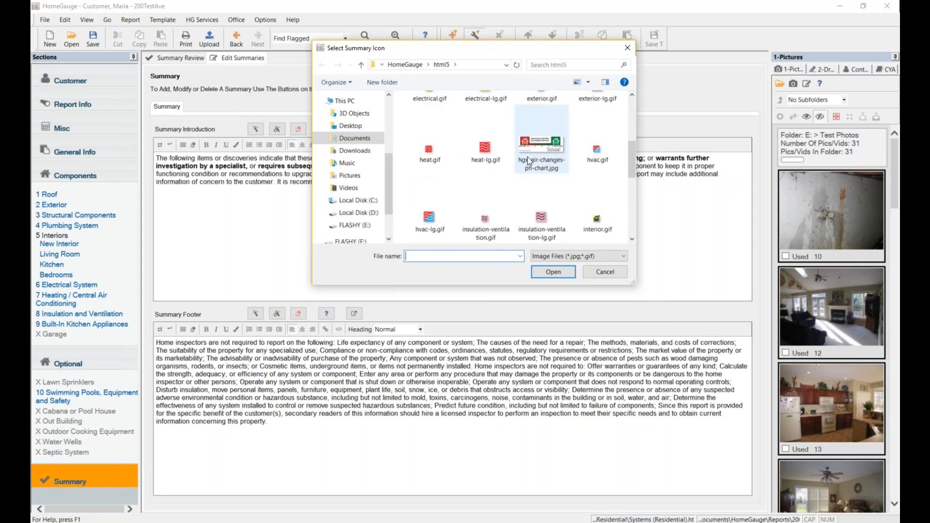
pyautogui.scroll(-3, 530, 161)
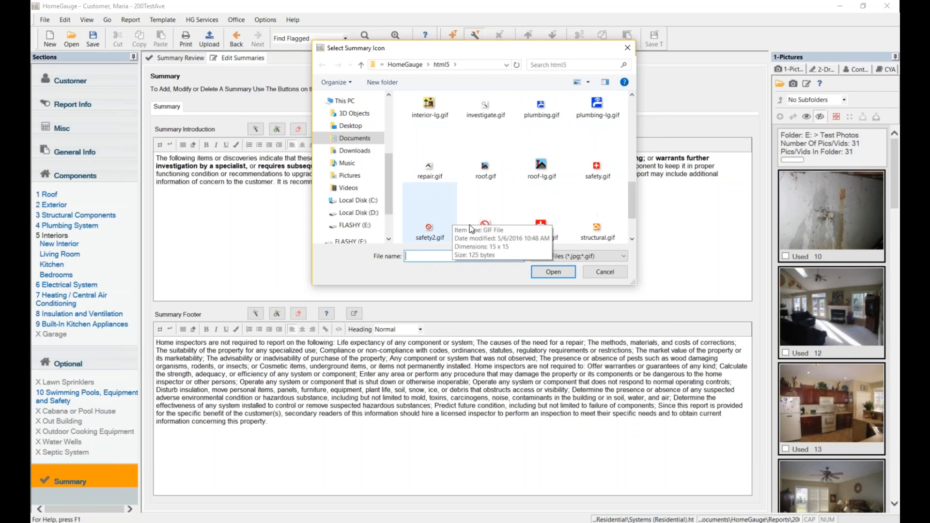
pyautogui.click(489, 225)
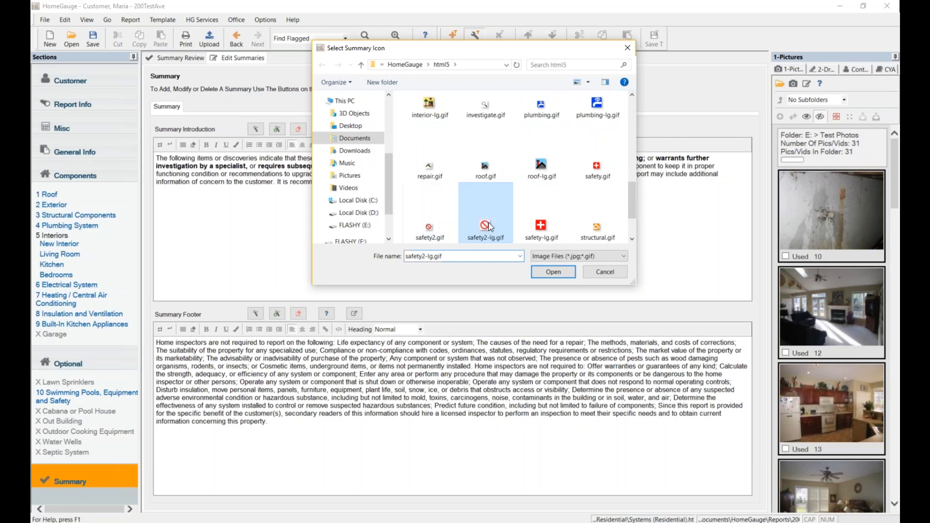
pyautogui.click(434, 227)
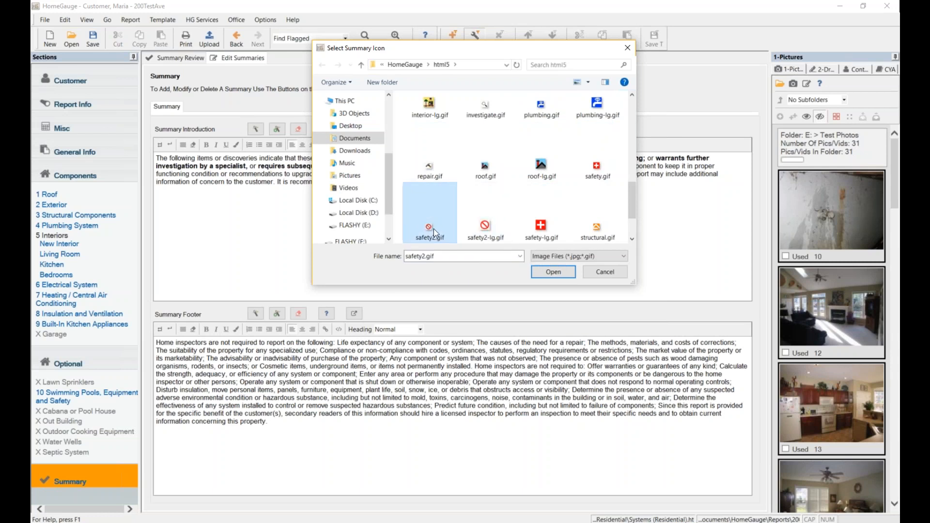
pyautogui.click(547, 275)
pyautogui.click(441, 258)
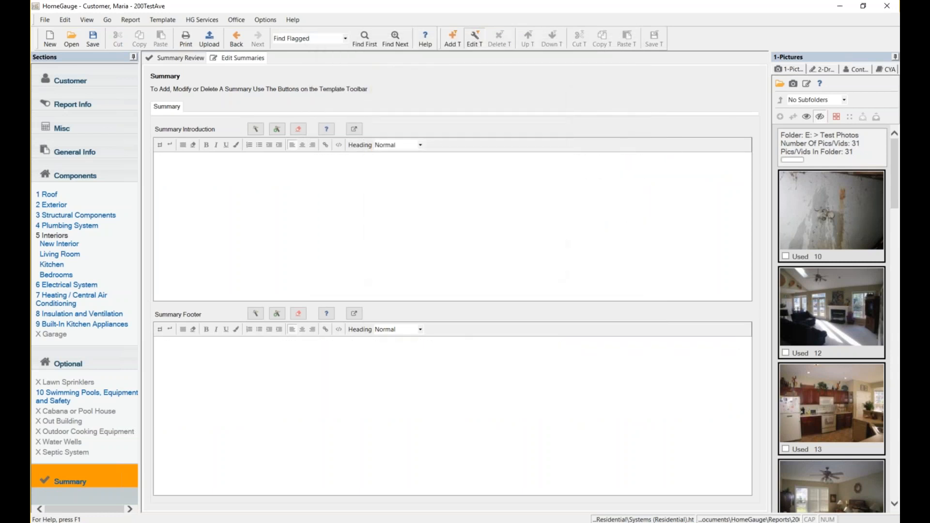
pyautogui.click(653, 46)
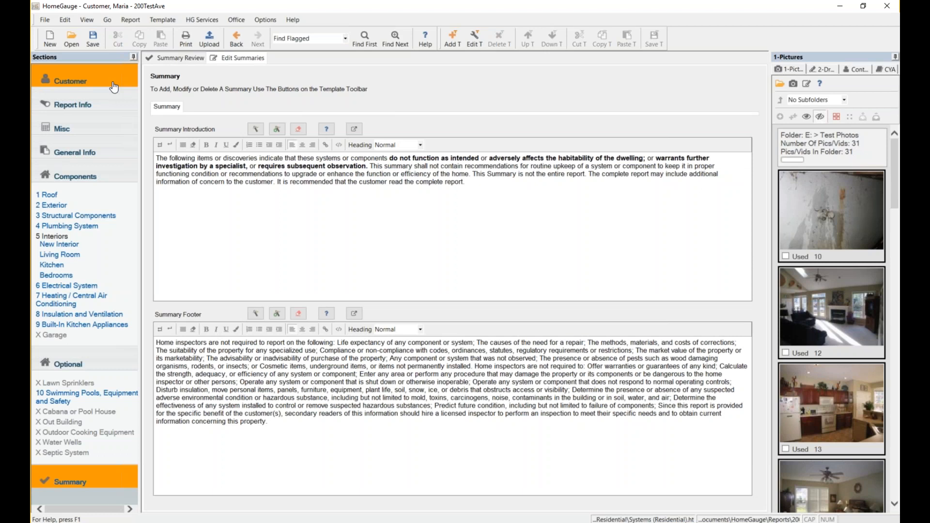
# Start the upload, then choose No to jump to the first unanswered item, Approximate age of building.
pyautogui.click(209, 43)
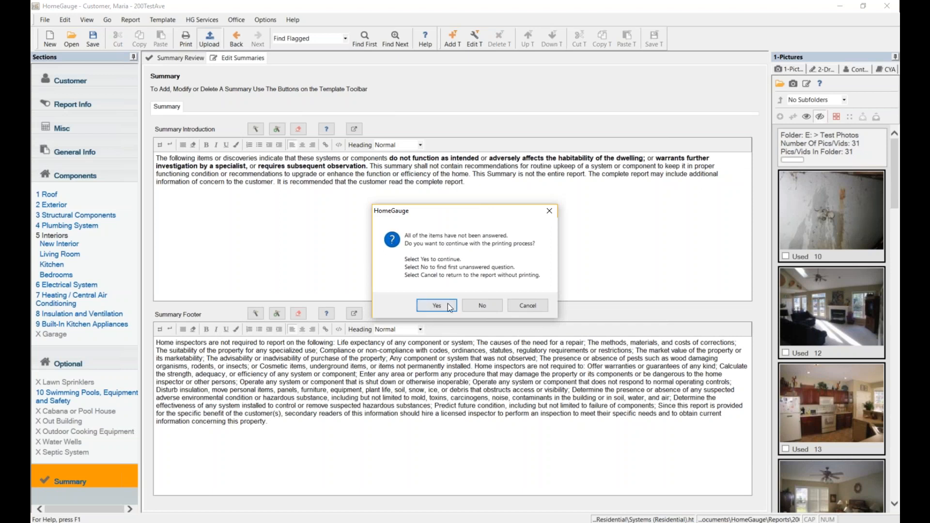
pyautogui.click(498, 311)
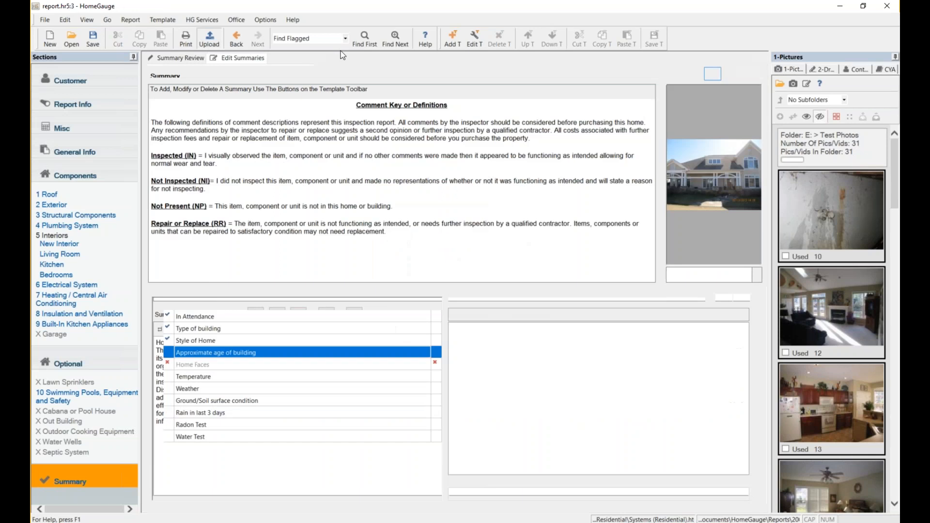
# Set the search to Find Unanswered, step through the remaining unanswered general items, and retry the upload.
pyautogui.click(346, 40)
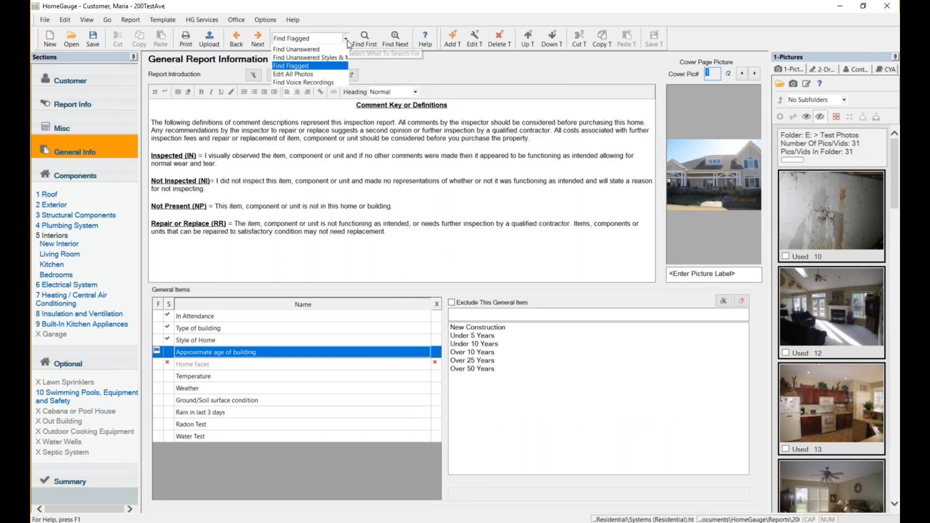
pyautogui.click(310, 50)
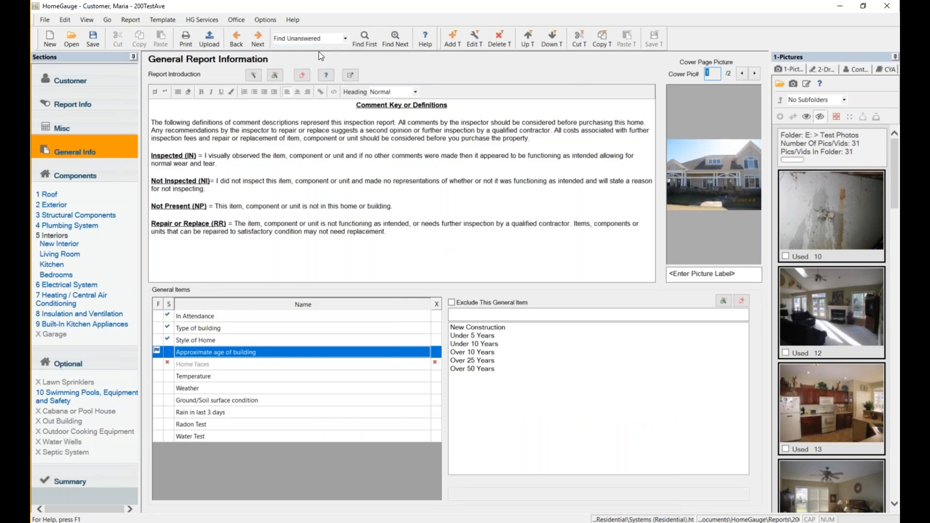
pyautogui.click(365, 39)
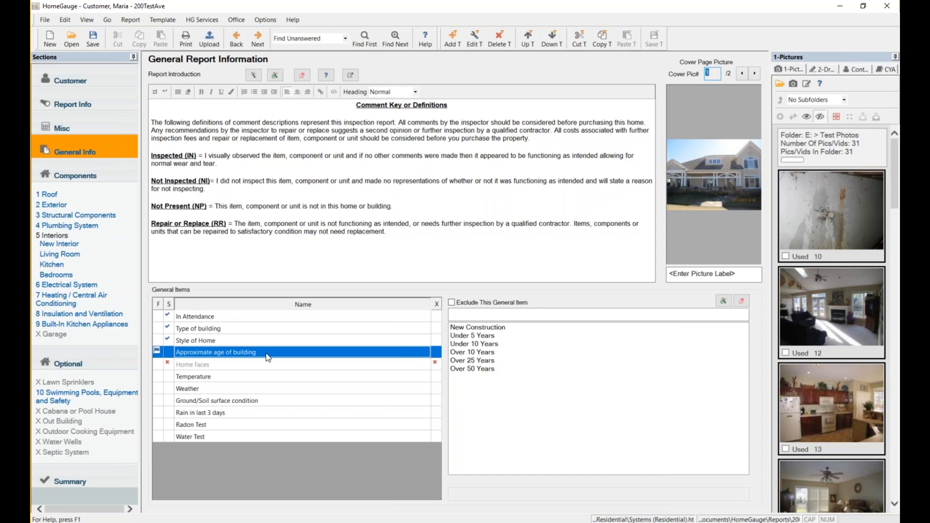
pyautogui.click(397, 42)
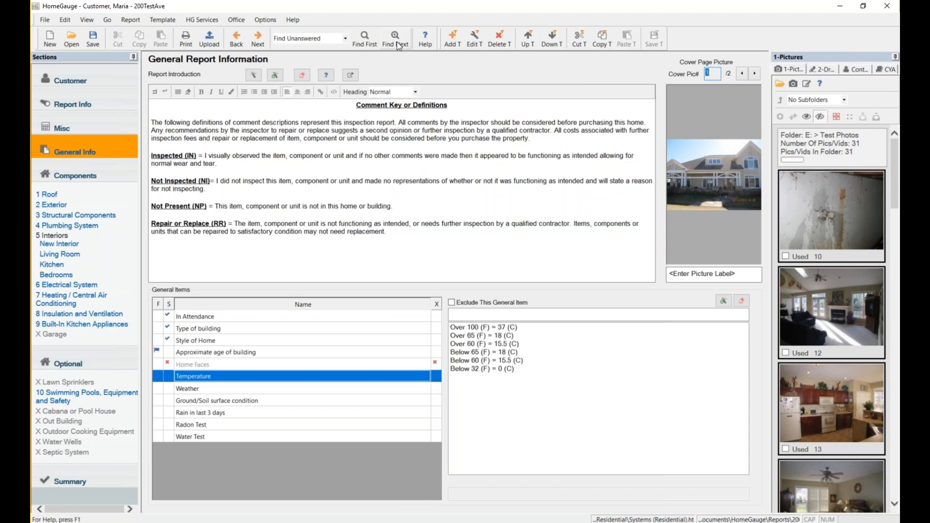
pyautogui.click(398, 45)
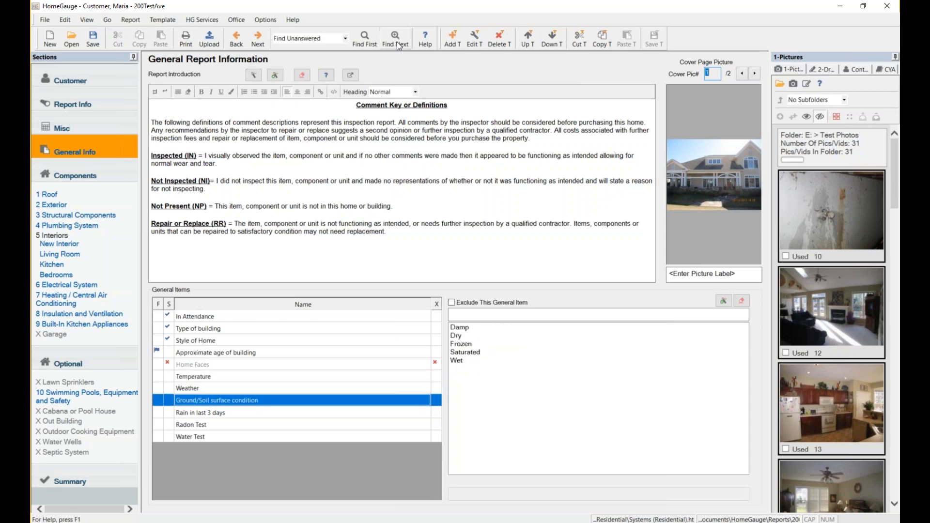
pyautogui.click(397, 42)
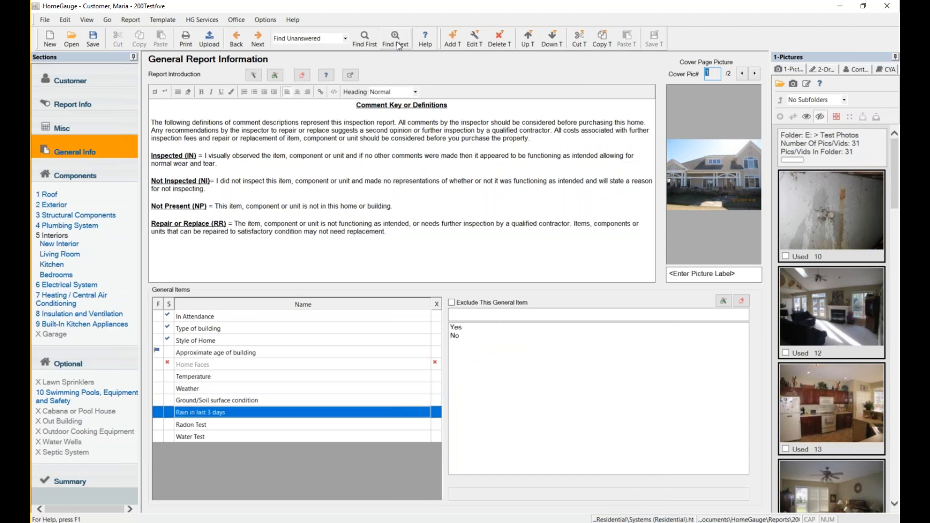
pyautogui.click(216, 40)
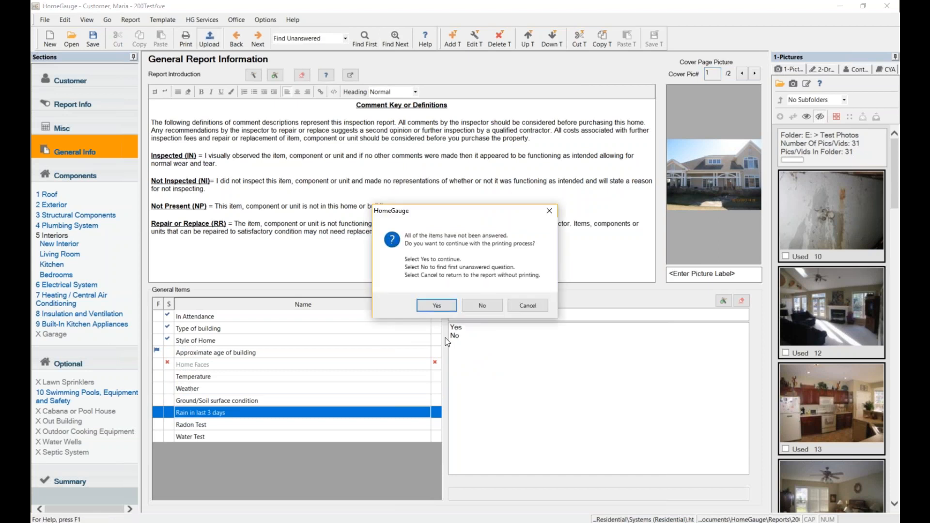
# Continue past the unanswered-items warning and select Full Report For Upload in Print Document Settings.
pyautogui.click(437, 306)
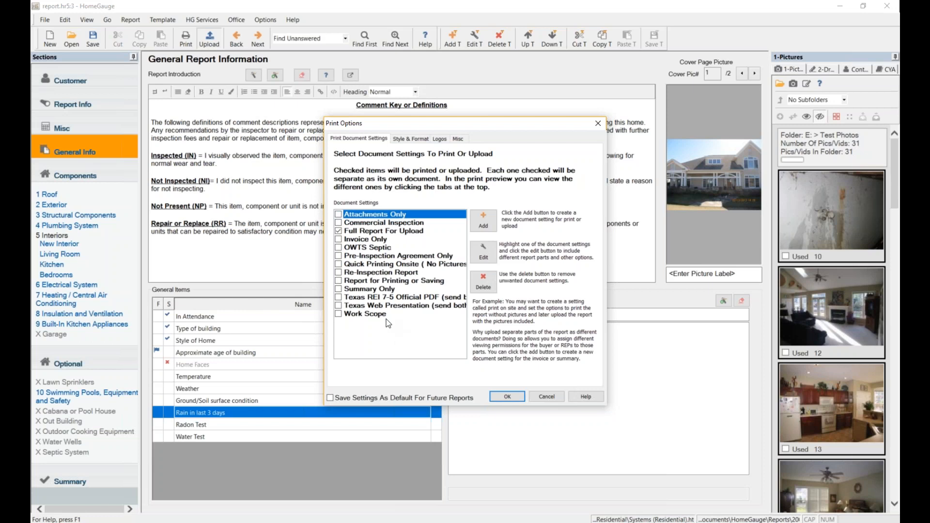
pyautogui.click(372, 233)
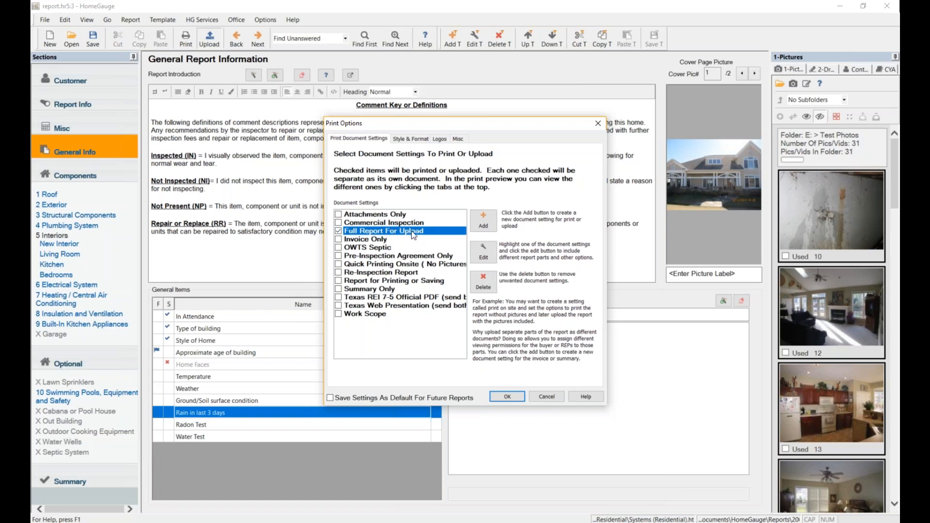
pyautogui.click(487, 252)
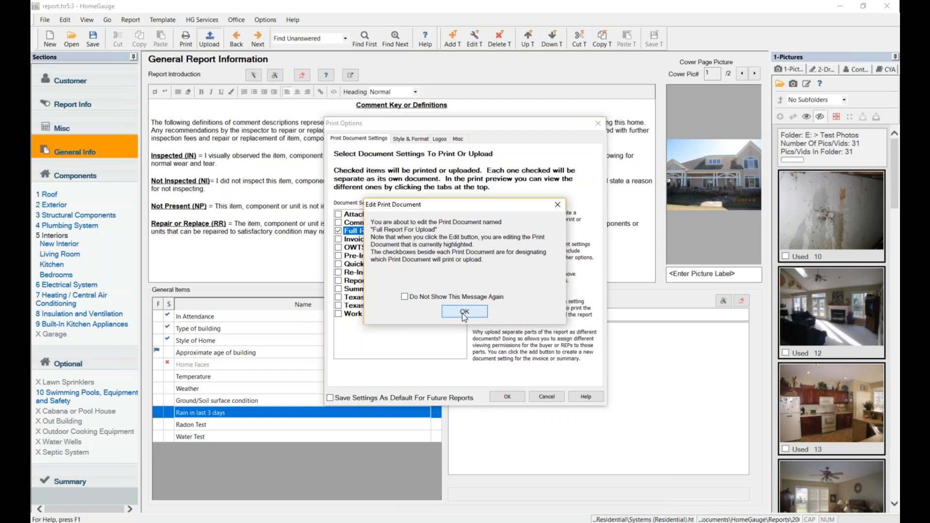
pyautogui.click(464, 312)
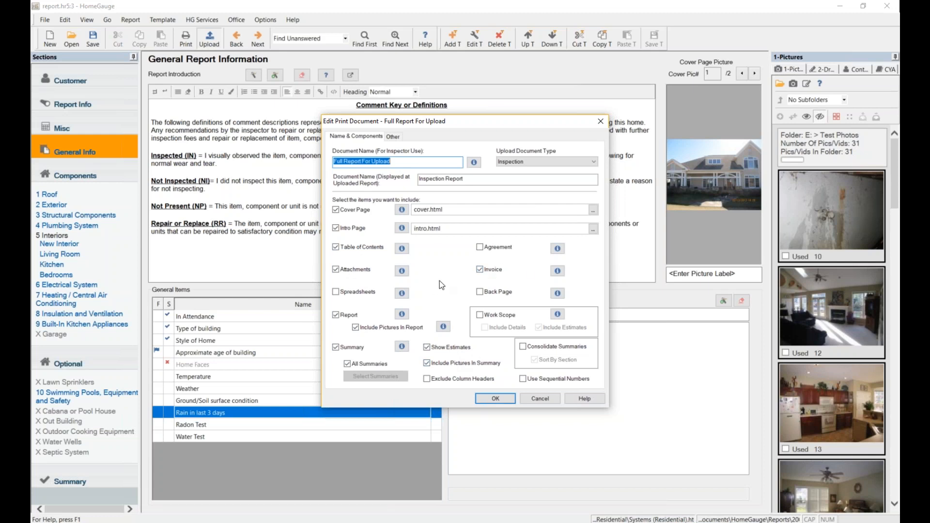
pyautogui.moveTo(423, 126); pyautogui.dragTo(593, 124)
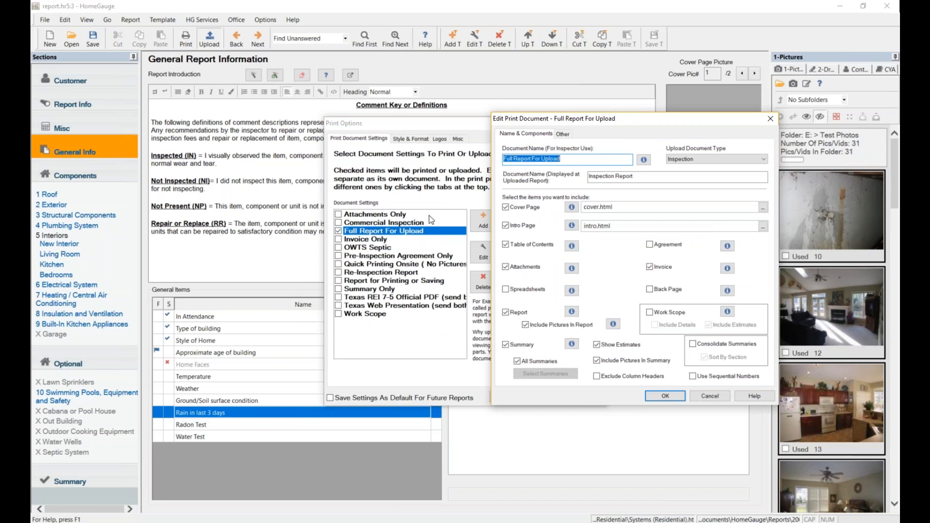
pyautogui.click(562, 134)
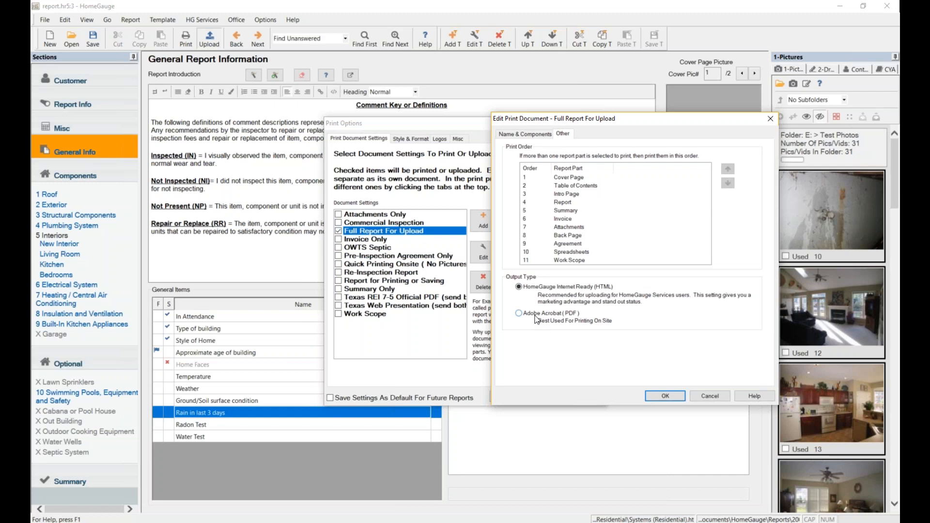
pyautogui.click(665, 396)
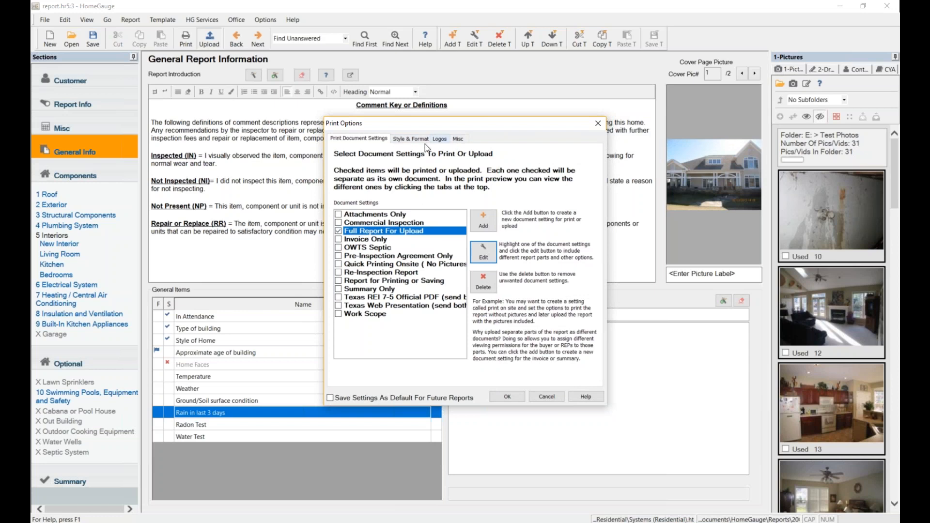
# On the Style & Format tab, preview Grid 3, then choose the Narrative 1 format and review the sample.
pyautogui.click(410, 139)
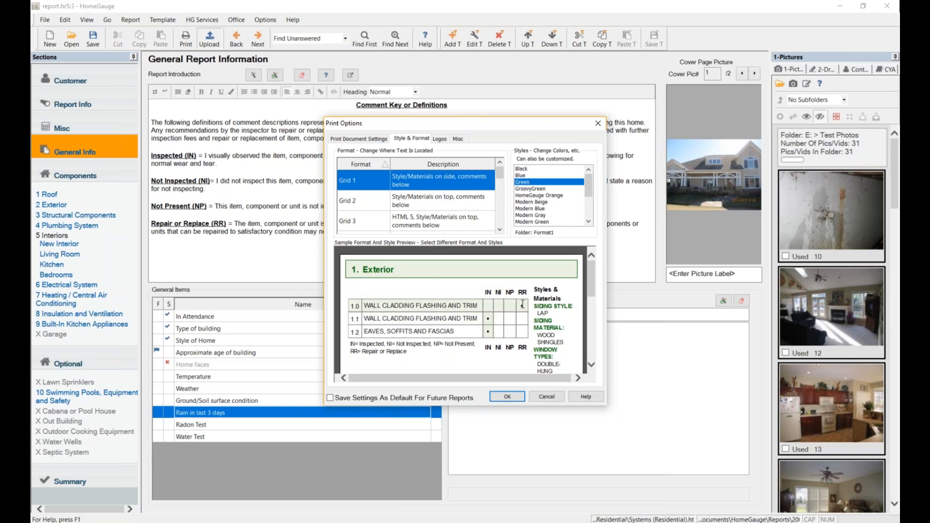
pyautogui.moveTo(592, 275)
pyautogui.mouseDown()
pyautogui.moveTo(592, 341)
pyautogui.moveTo(591, 266)
pyautogui.mouseUp()
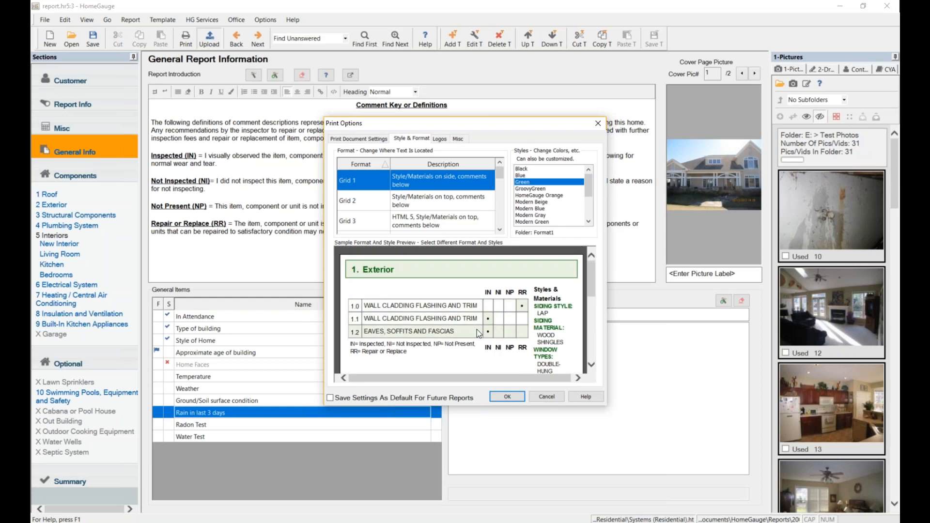
pyautogui.click(501, 179)
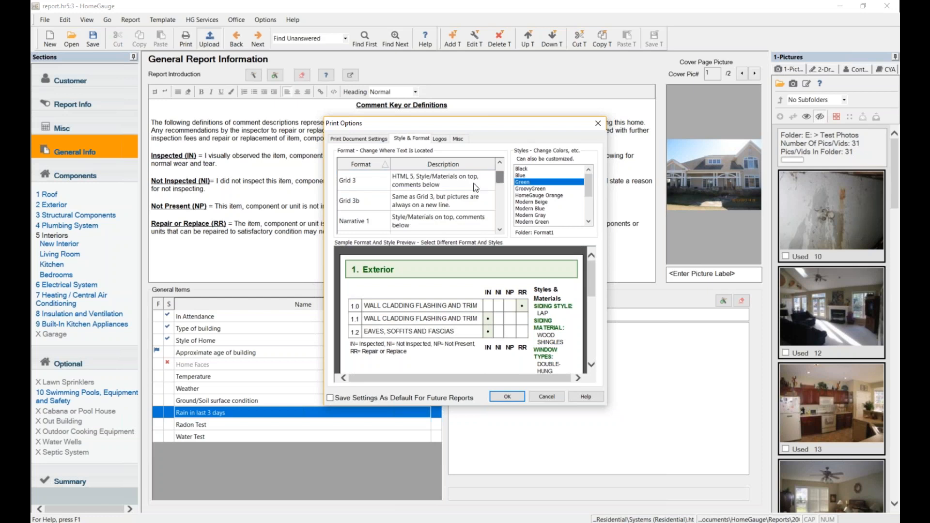
pyautogui.click(377, 185)
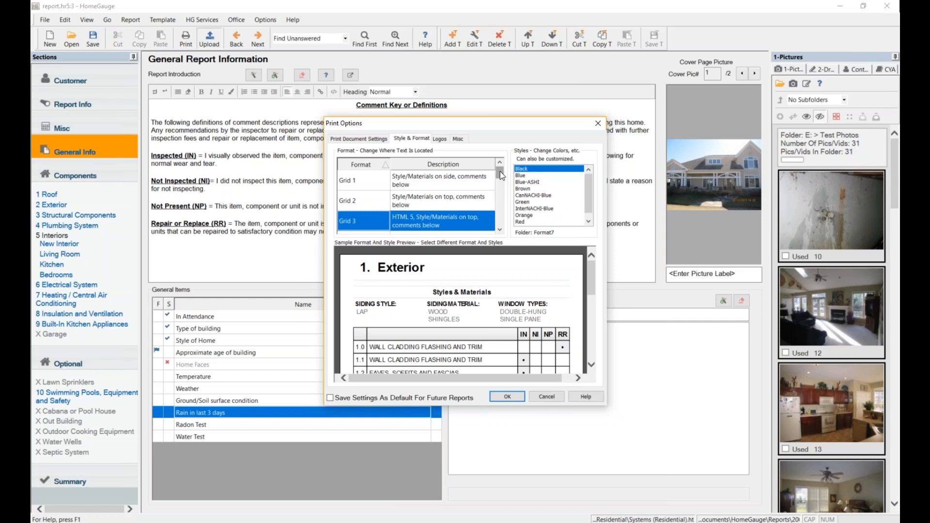
pyautogui.moveTo(500, 172); pyautogui.dragTo(500, 181)
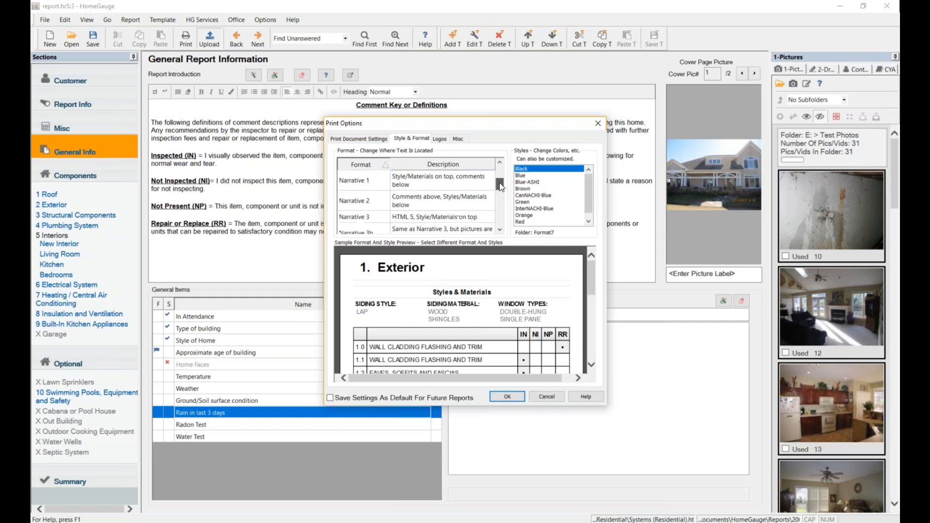
pyautogui.click(340, 183)
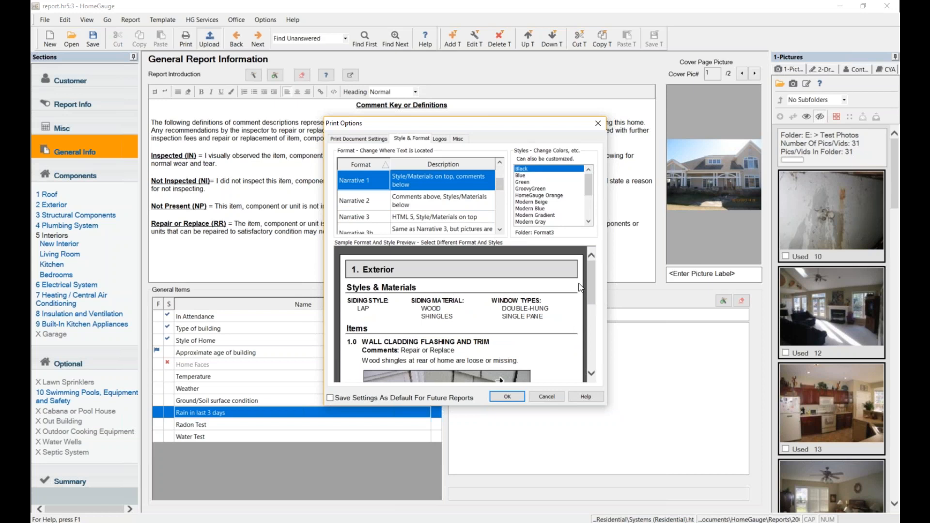
pyautogui.scroll(-1, 566, 291)
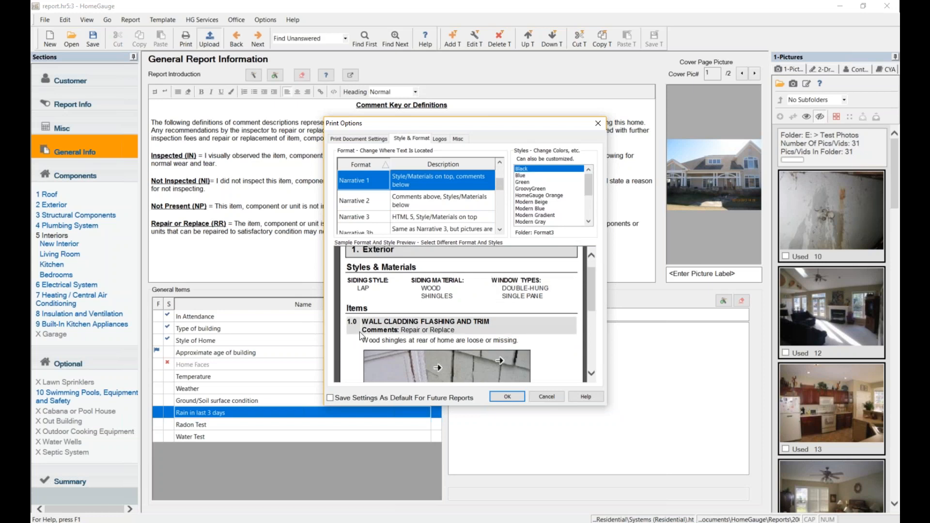
pyautogui.scroll(-2, 528, 317)
pyautogui.scroll(-5, 551, 300)
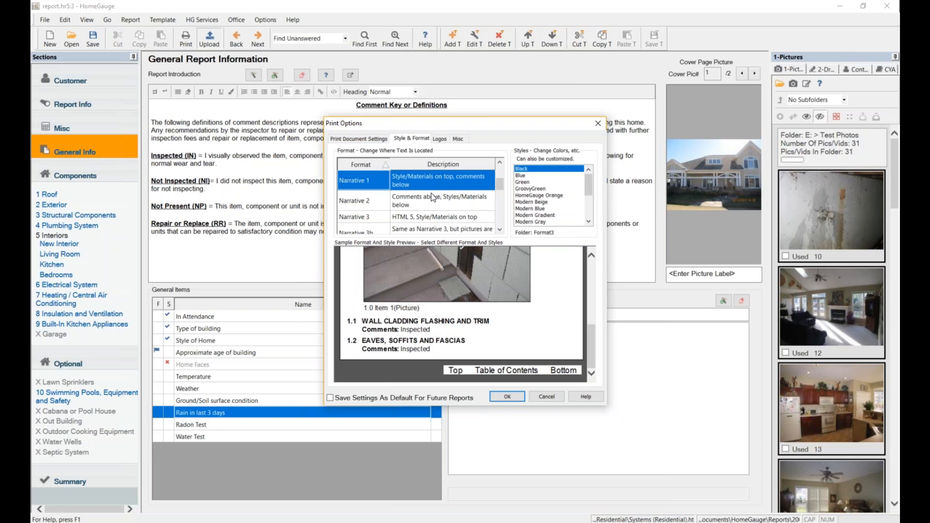
pyautogui.scroll(3, 430, 203)
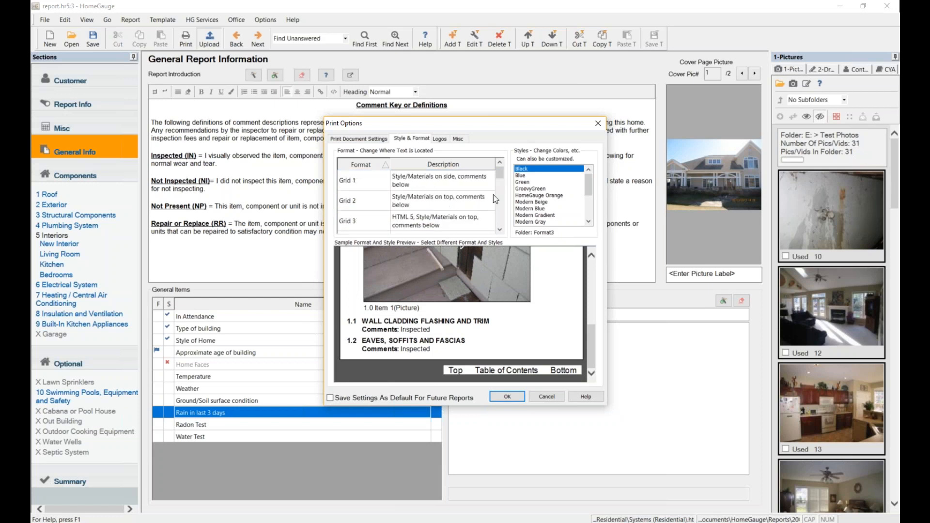
# Apply the Red colour style after trying GroovyGreen, Modern Beige and Modern Blue, and save settings as default.
pyautogui.click(551, 190)
pyautogui.click(546, 196)
pyautogui.click(543, 202)
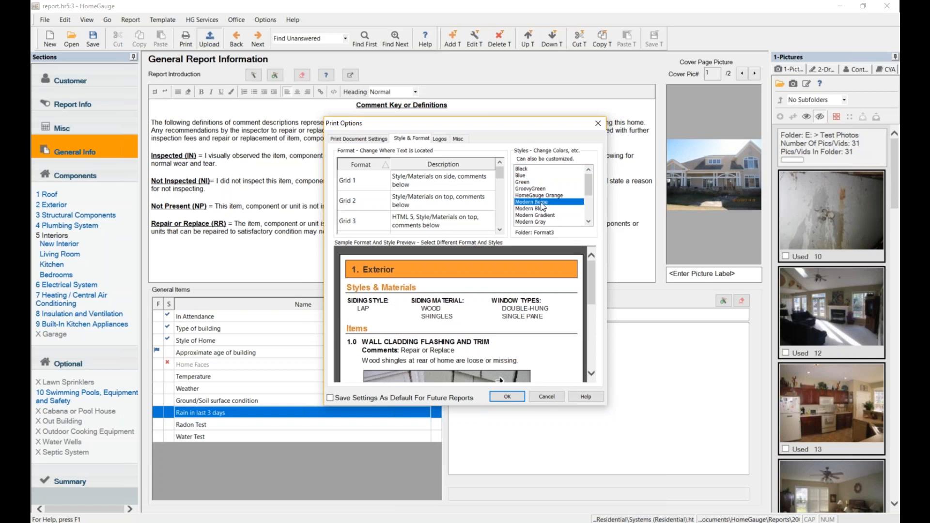
pyautogui.click(542, 210)
pyautogui.scroll(-1, 545, 190)
pyautogui.scroll(-3, 545, 188)
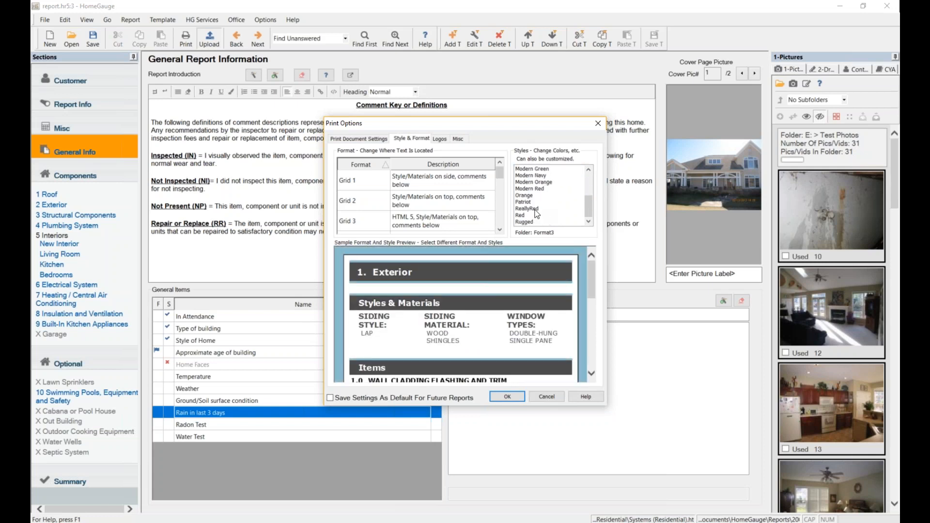
pyautogui.click(534, 215)
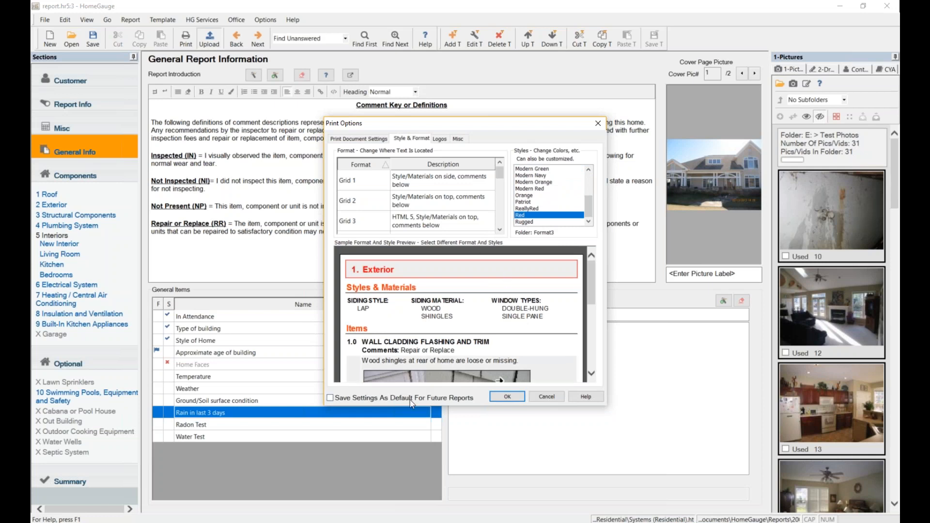
pyautogui.click(365, 400)
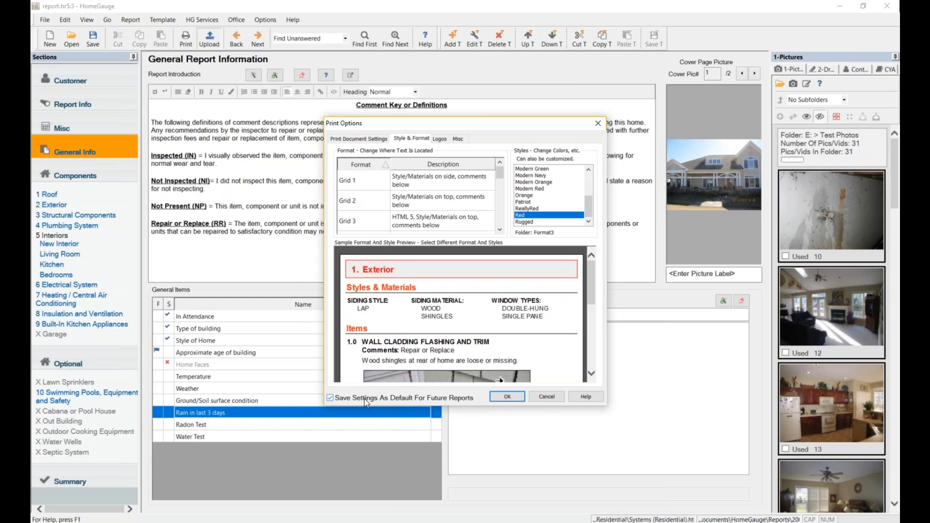
# Show the Logos tab, with hglogo.jpg as logo 1 and the other slots set to None.
pyautogui.click(440, 139)
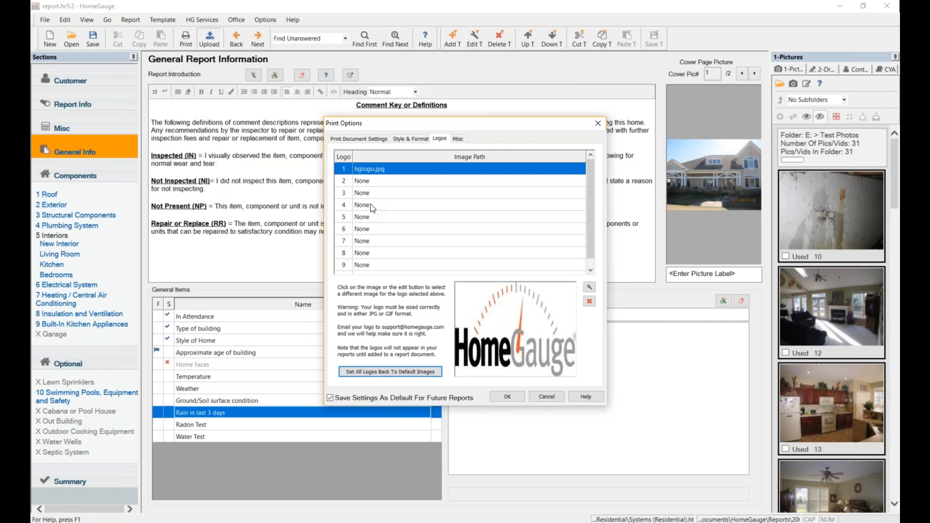
# Check the Misc settings, accept the print options, and maximize the FullReportForUpload.html preview.
pyautogui.click(460, 139)
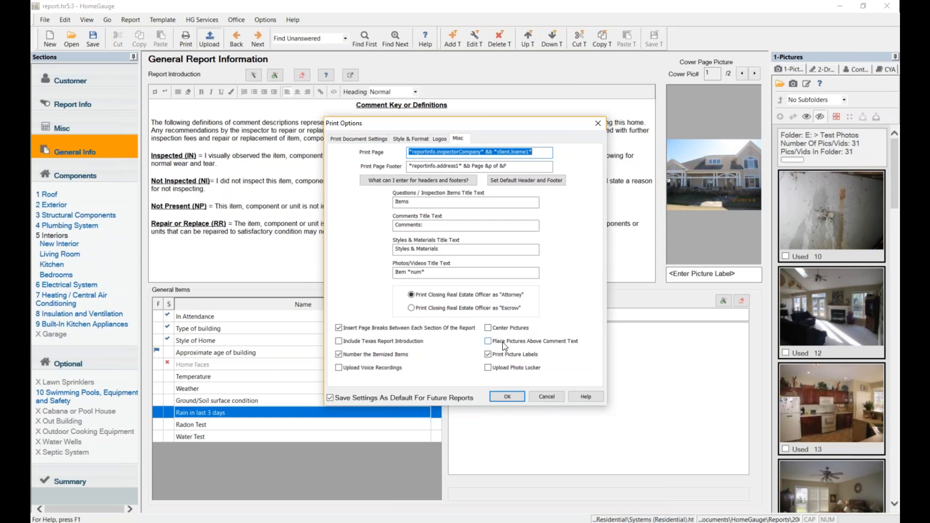
pyautogui.click(358, 138)
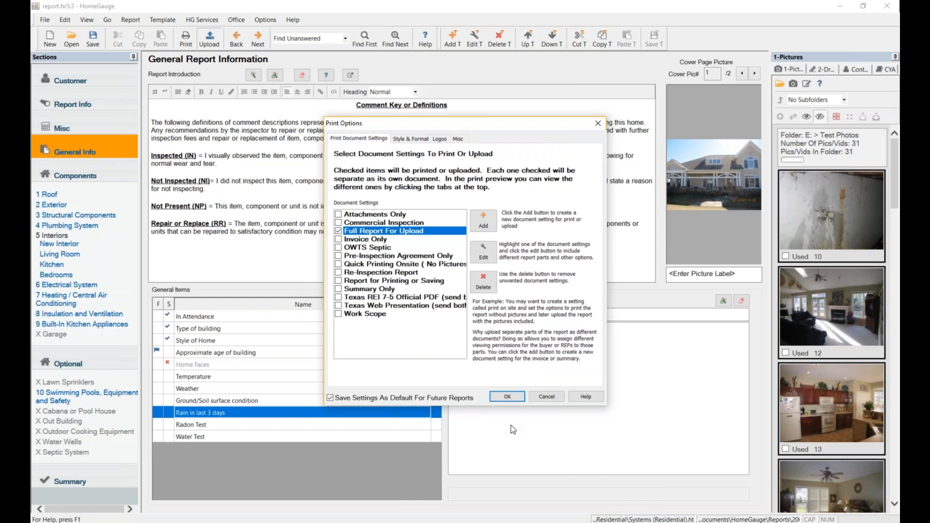
pyautogui.click(507, 397)
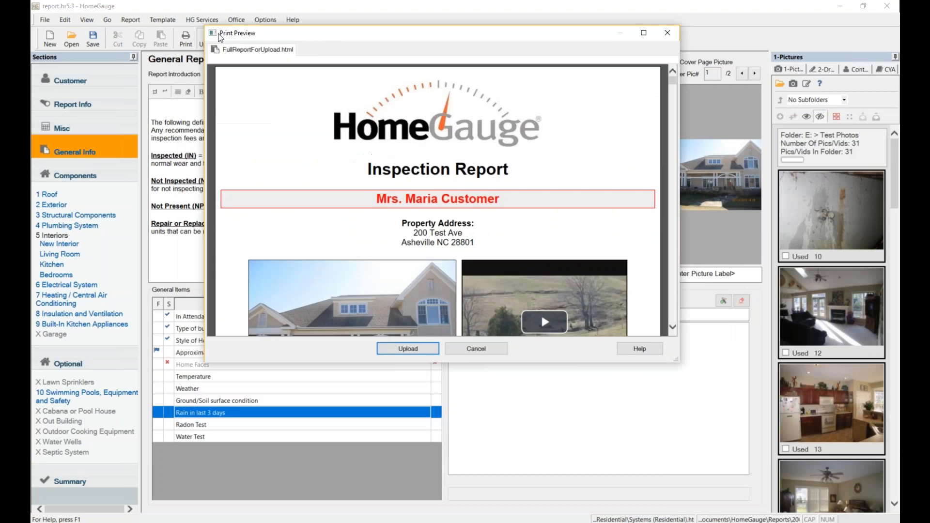
pyautogui.click(652, 25)
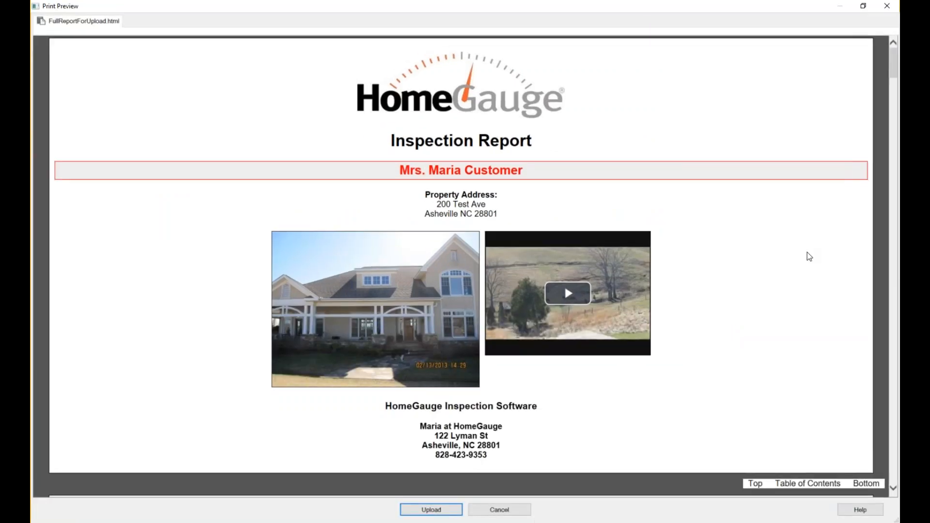
# Scroll past the cover and table of contents, jumping to the 3 Structural Components section.
pyautogui.scroll(-4, 807, 253)
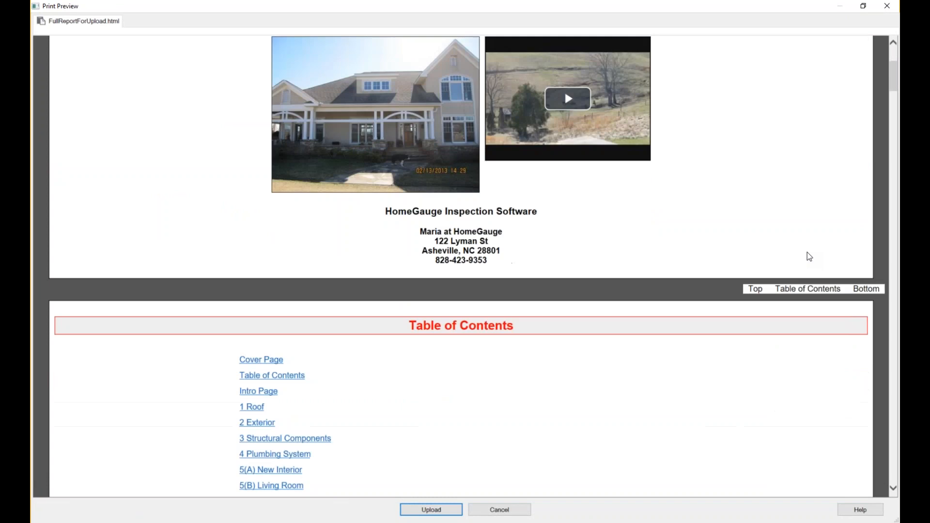
pyautogui.scroll(-3, 808, 252)
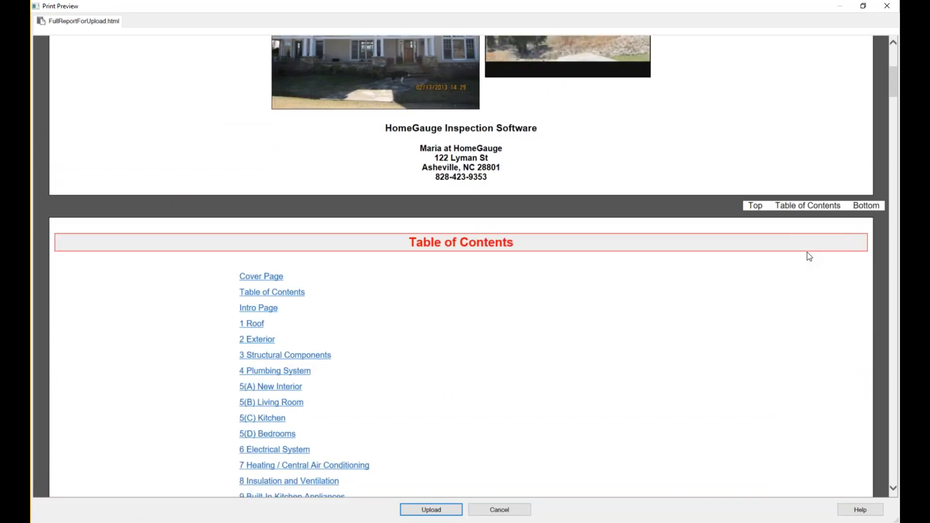
pyautogui.scroll(-2, 594, 203)
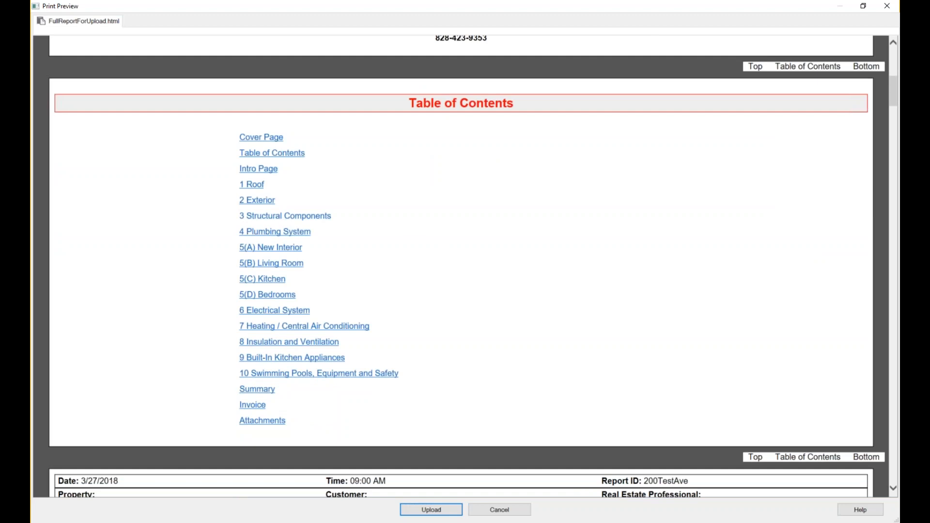
pyautogui.click(292, 221)
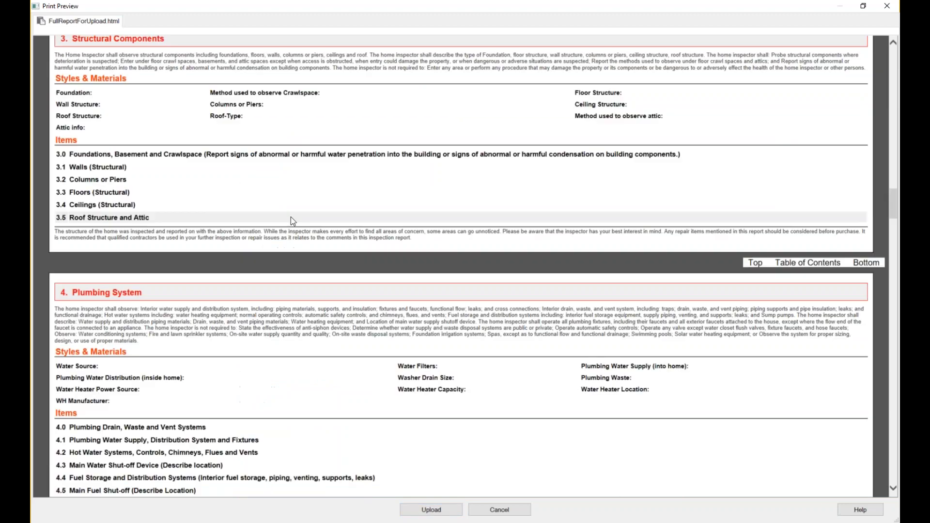
pyautogui.scroll(3, 516, 284)
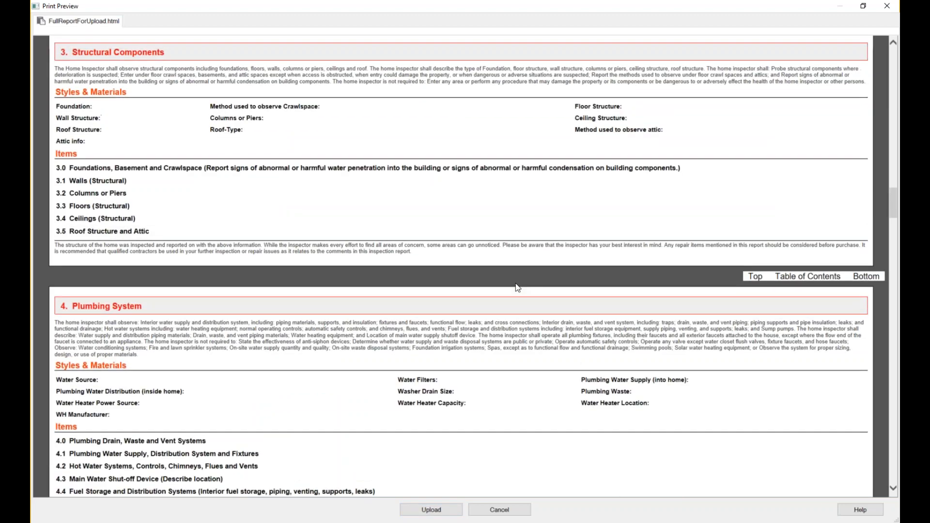
pyautogui.scroll(-20, 517, 285)
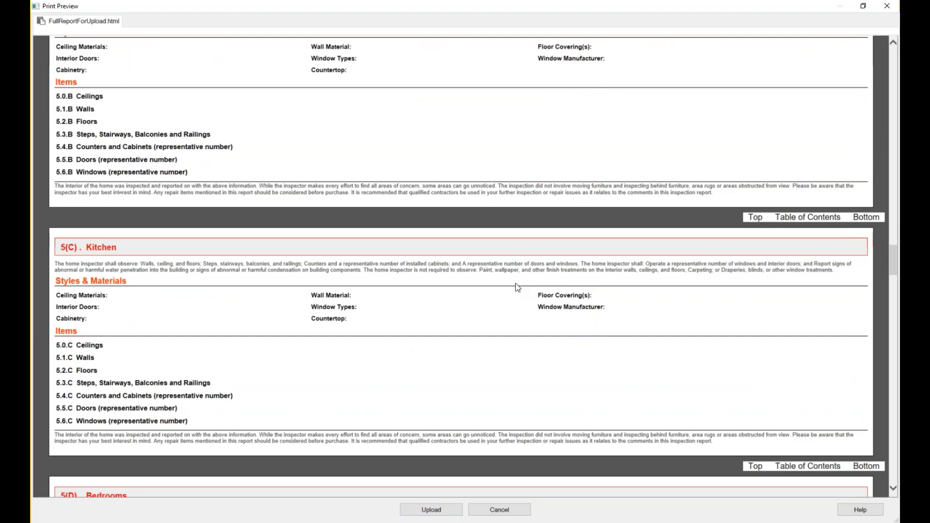
pyautogui.scroll(-20, 517, 286)
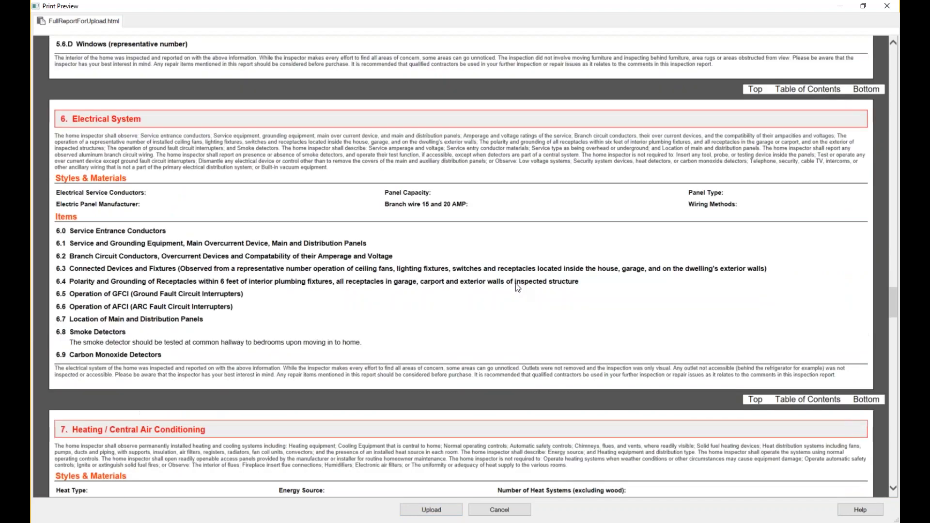
pyautogui.scroll(-15, 470, 185)
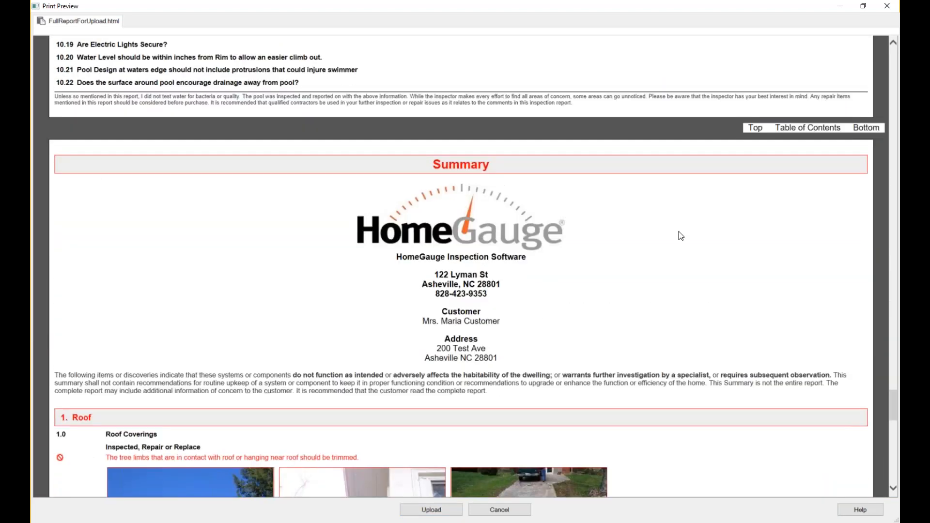
pyautogui.scroll(-2, 715, 261)
pyautogui.scroll(-2, 716, 262)
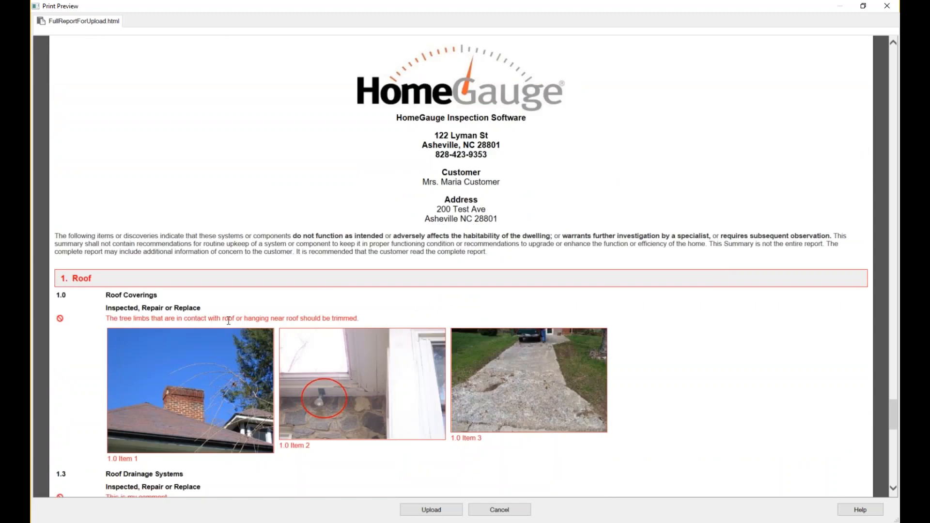
# Scroll through the remaining sections to the attachments, then upload the report.
pyautogui.scroll(-4, 714, 245)
pyautogui.scroll(-10, 711, 243)
pyautogui.scroll(-2, 710, 252)
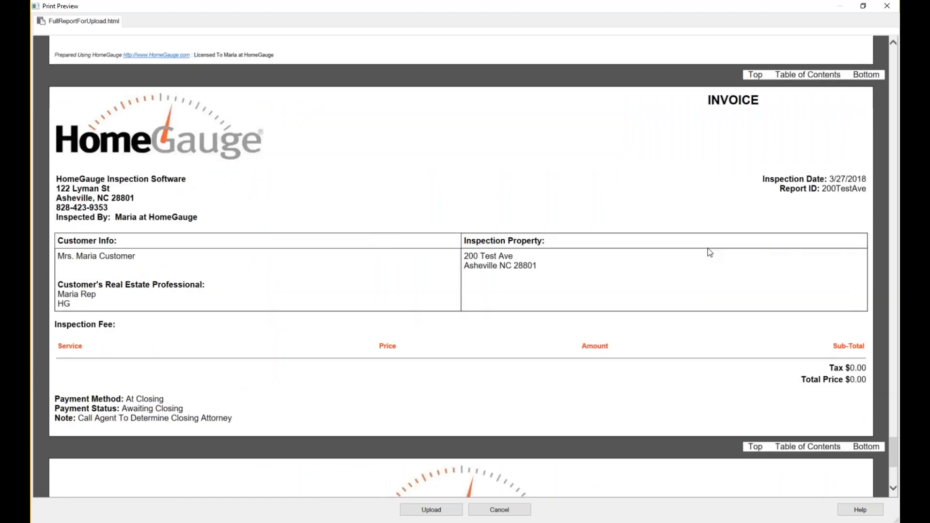
pyautogui.scroll(-2, 710, 252)
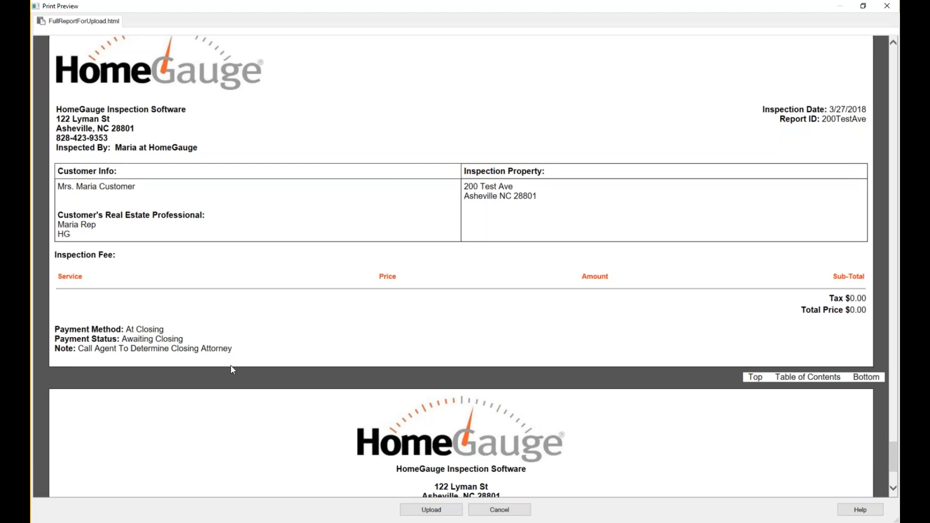
pyautogui.scroll(-4, 421, 217)
pyautogui.scroll(-1, 420, 216)
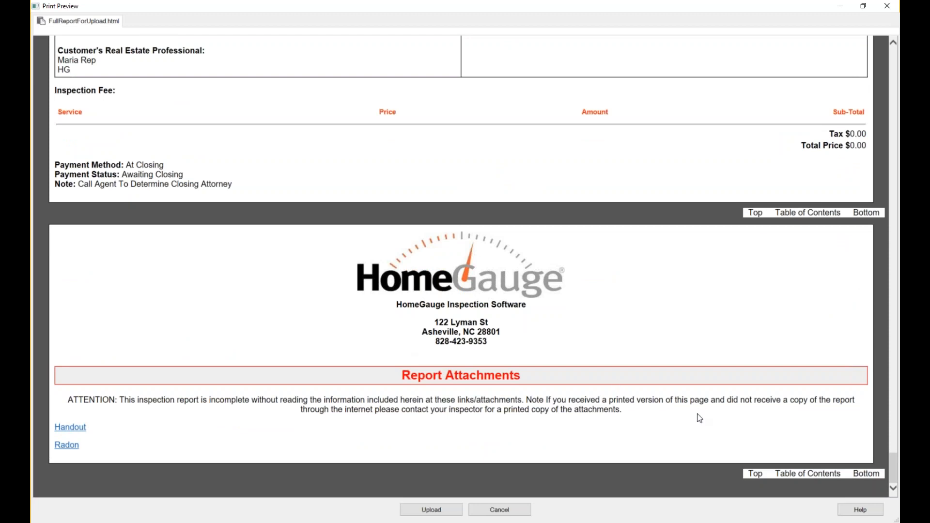
pyautogui.scroll(3, 700, 418)
pyautogui.scroll(11, 700, 418)
pyautogui.scroll(-10, 701, 419)
pyautogui.scroll(-4, 701, 418)
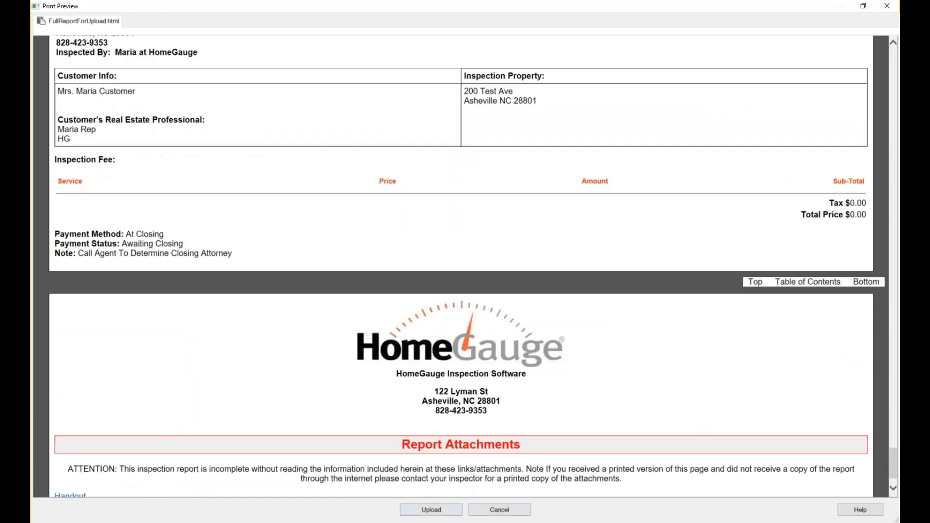
pyautogui.click(415, 513)
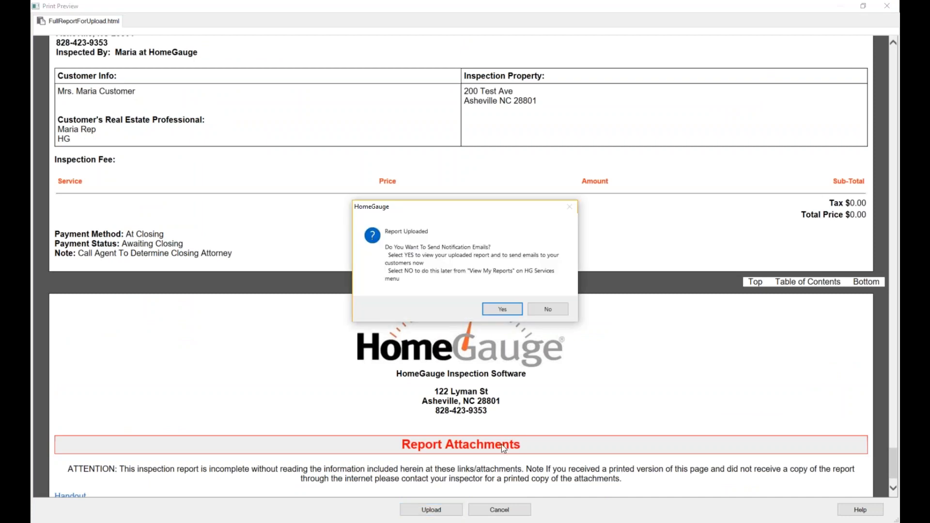
# Answer Yes in the Report Uploaded prompt to send the notification emails now.
pyautogui.click(508, 312)
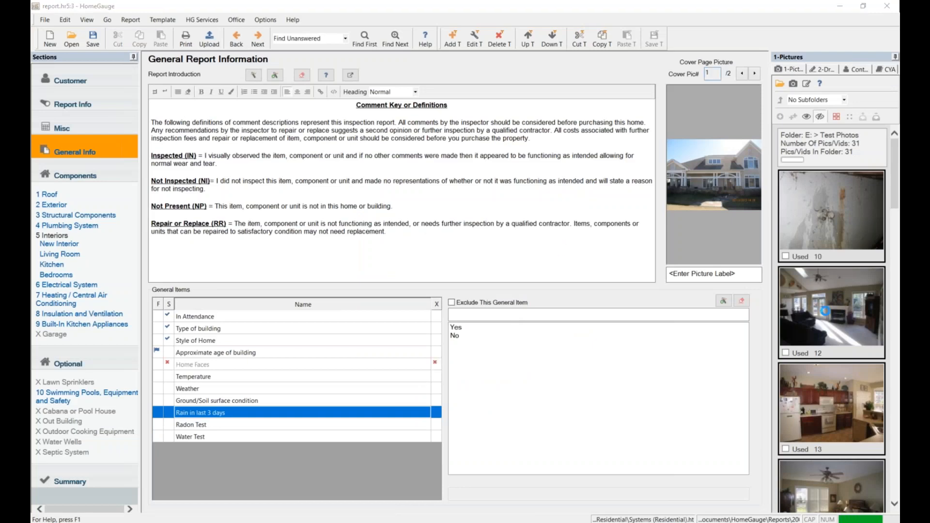
# Maximize the Dashboard window and open the 200 Test Ave report from the reports list.
pyautogui.moveTo(929, 144); pyautogui.dragTo(457, 117)
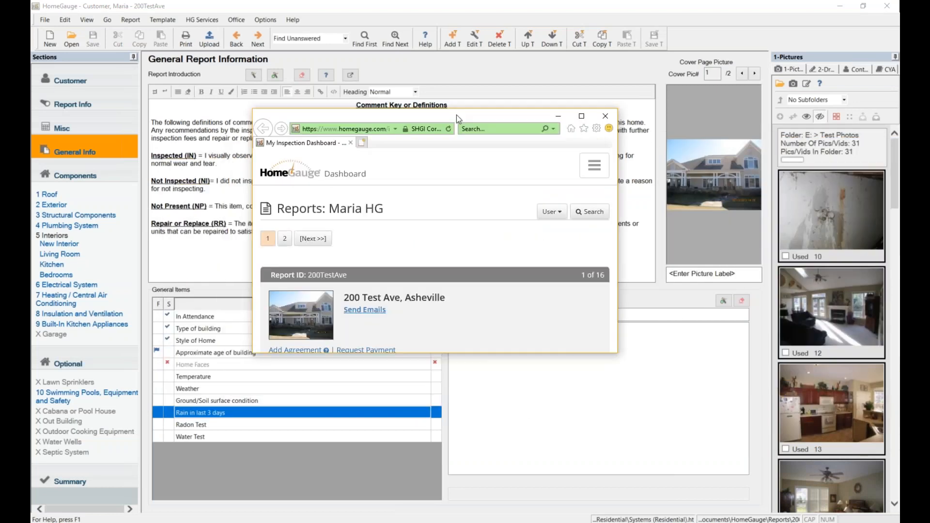
pyautogui.click(581, 116)
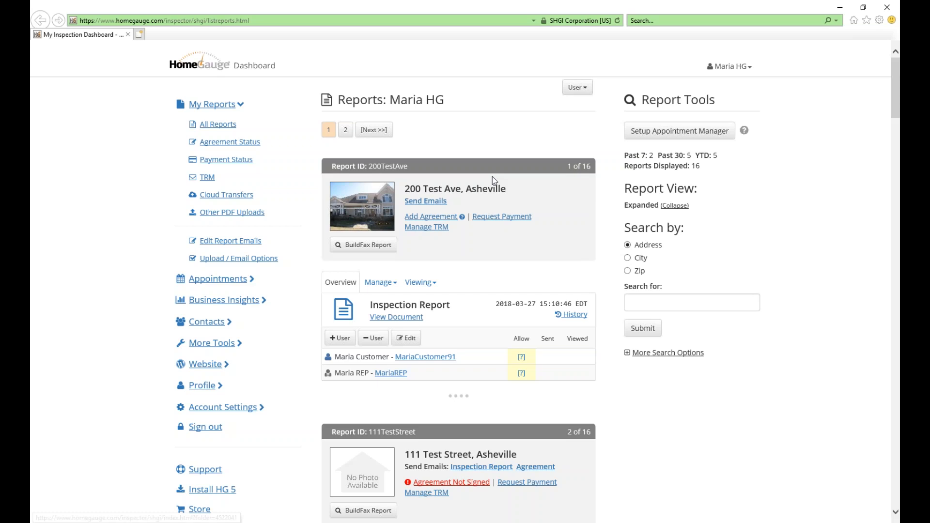
pyautogui.scroll(-3, 368, 212)
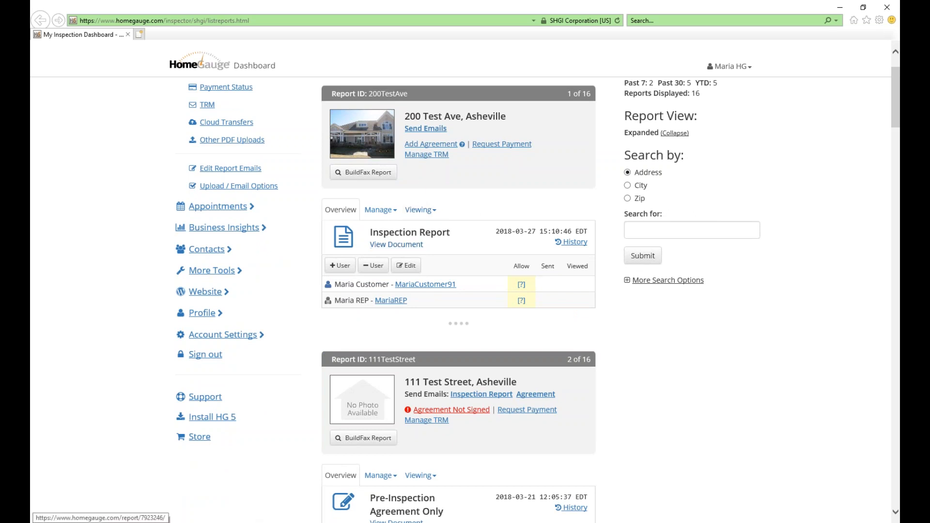
pyautogui.click(401, 246)
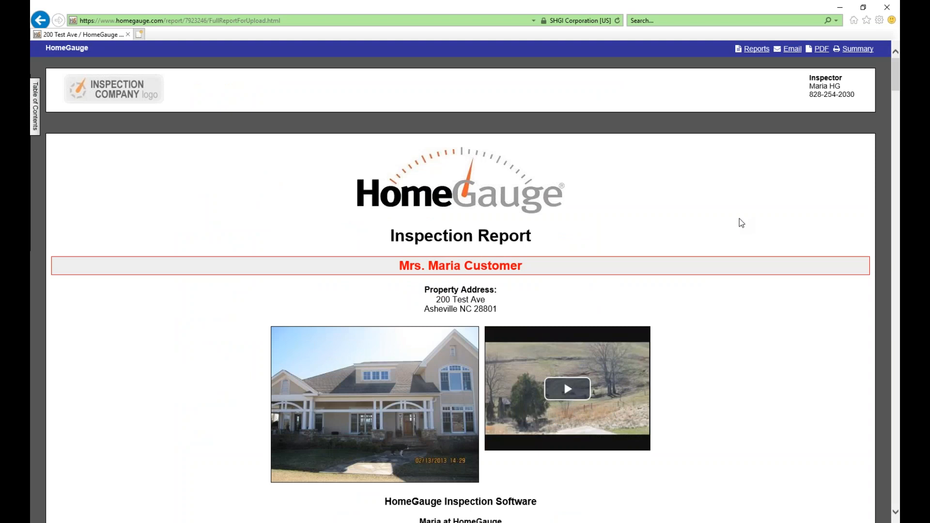
# Enlarge the house photo on the report cover, then close it.
pyautogui.scroll(-3, 740, 219)
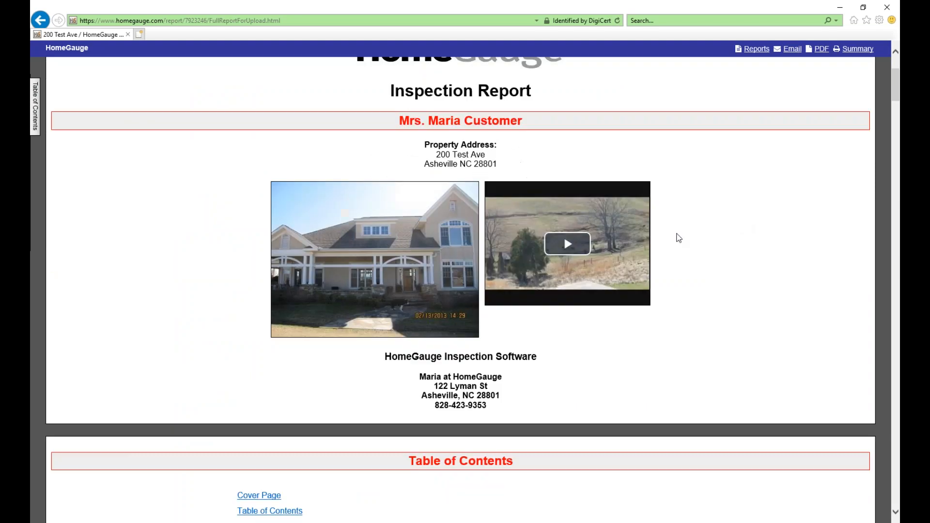
pyautogui.click(401, 292)
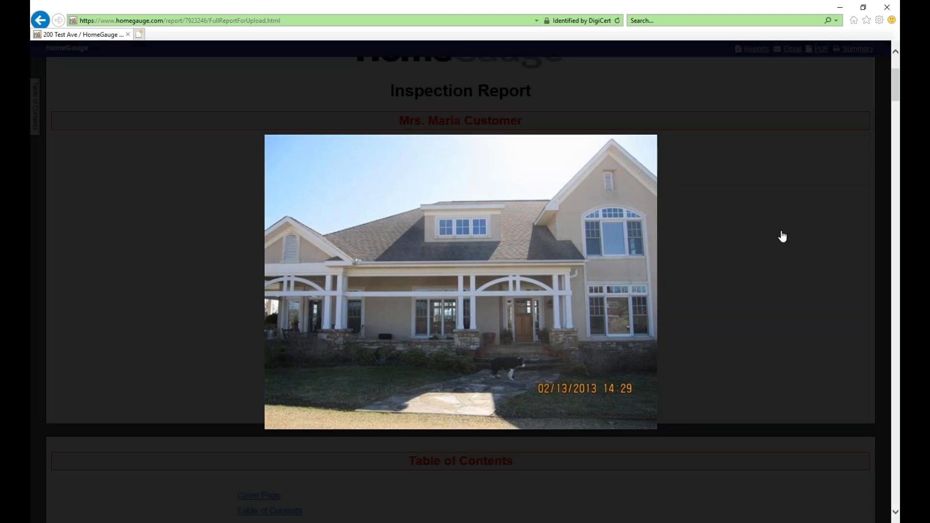
pyautogui.click(781, 234)
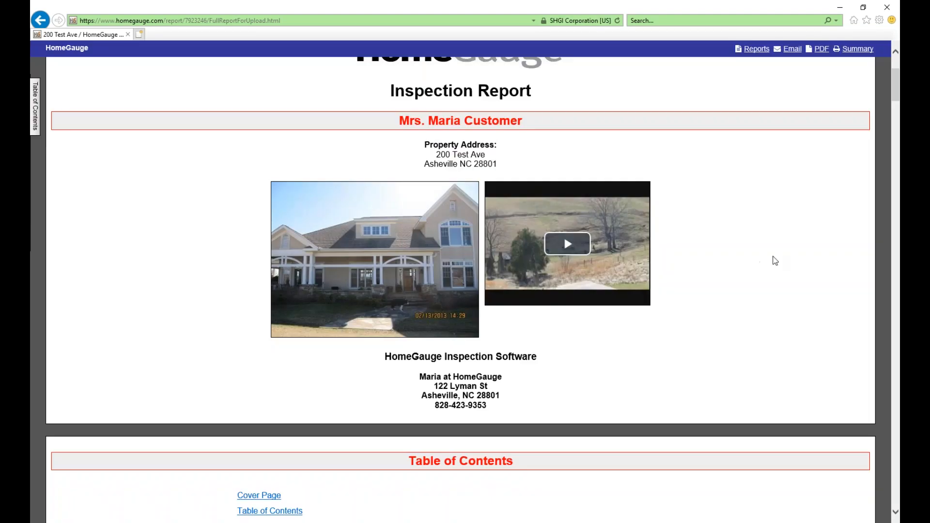
# Jump to the Electrical System section, then to the Summary via the table of contents.
pyautogui.scroll(-6, 775, 261)
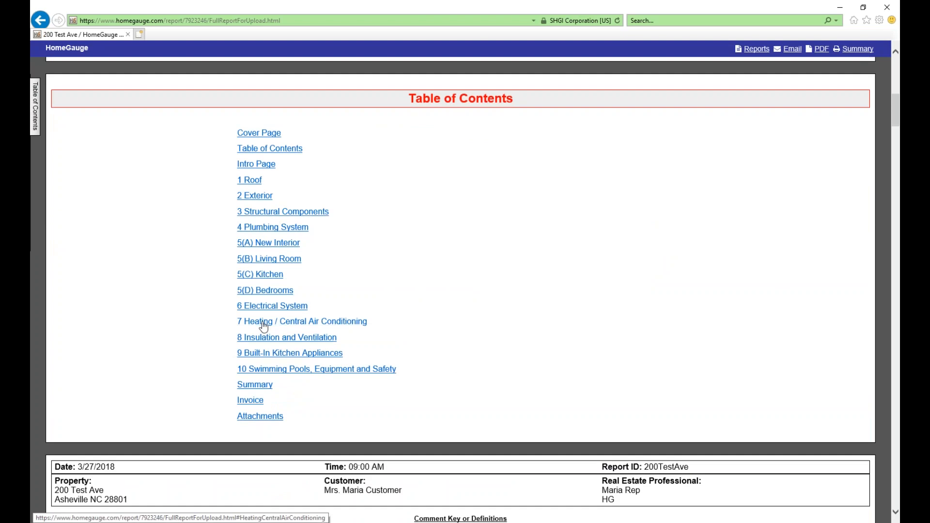
pyautogui.click(275, 306)
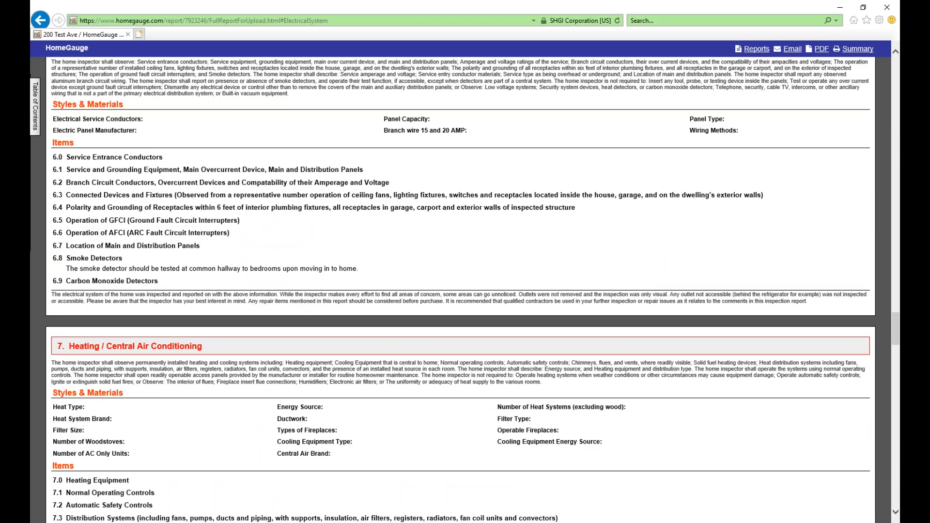
pyautogui.click(34, 114)
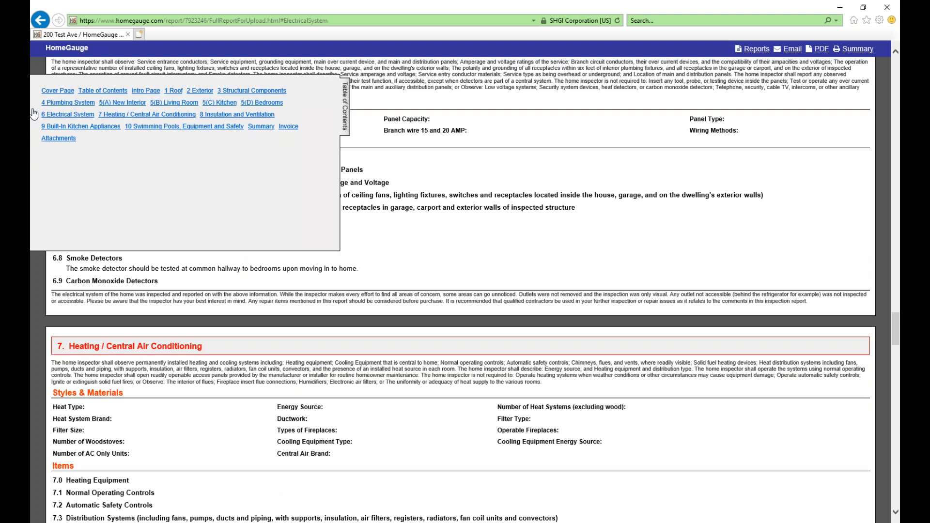
pyautogui.click(260, 126)
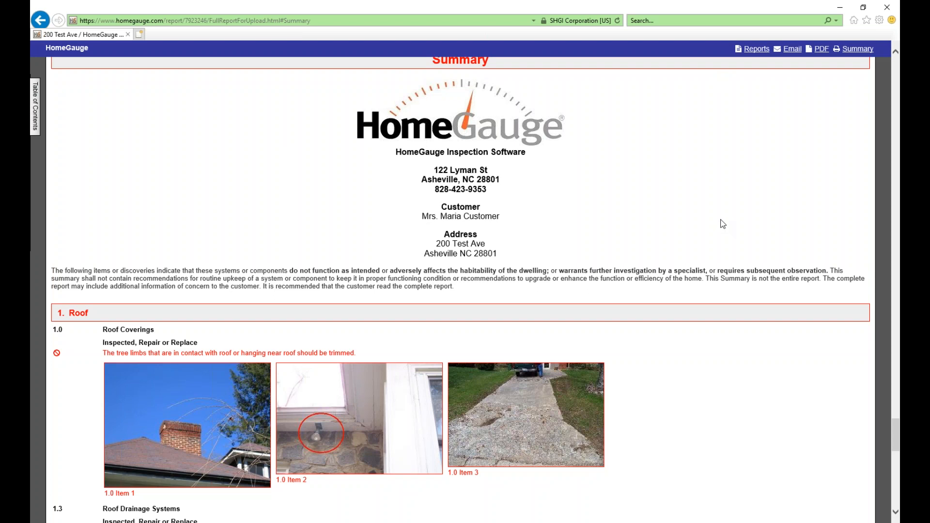
pyautogui.scroll(15, 723, 223)
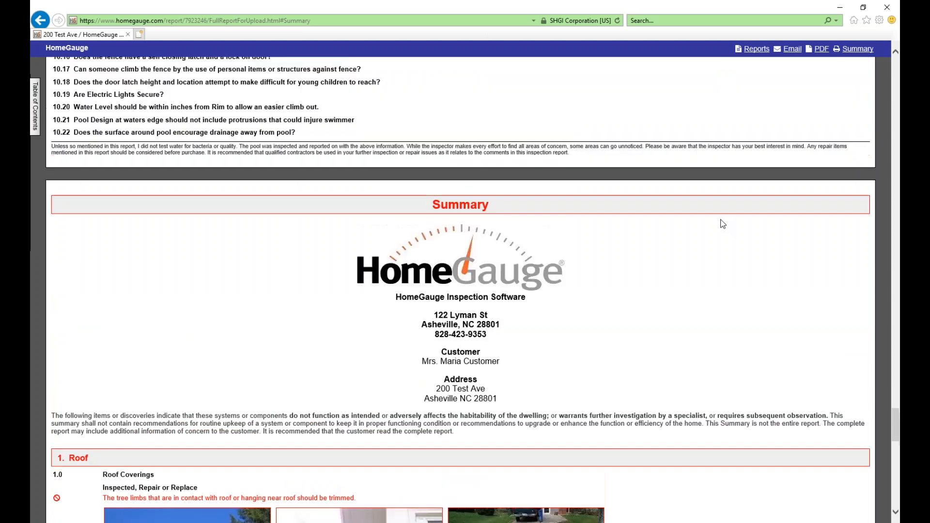
pyautogui.scroll(10, 723, 224)
pyautogui.scroll(20, 723, 223)
pyautogui.scroll(8, 723, 224)
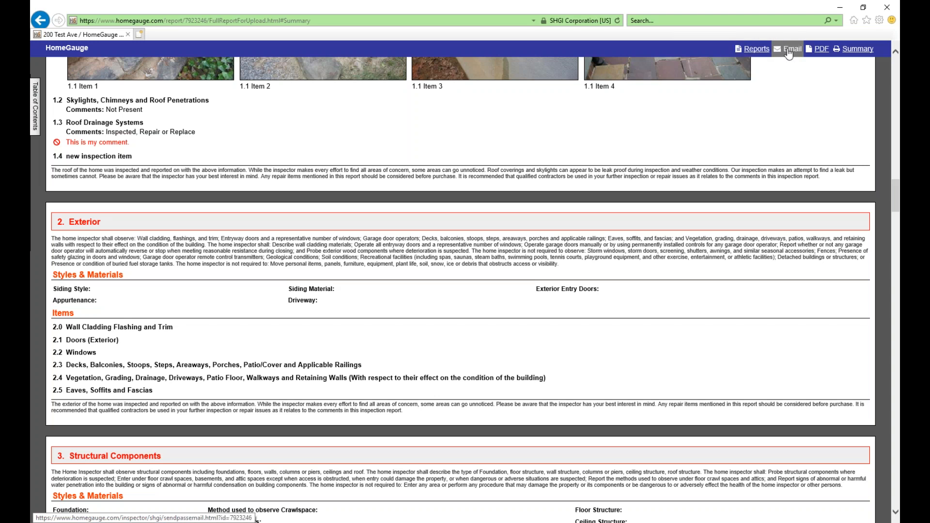
# Open the report as a PDF, go back, and bring the Summary window into view.
pyautogui.click(819, 51)
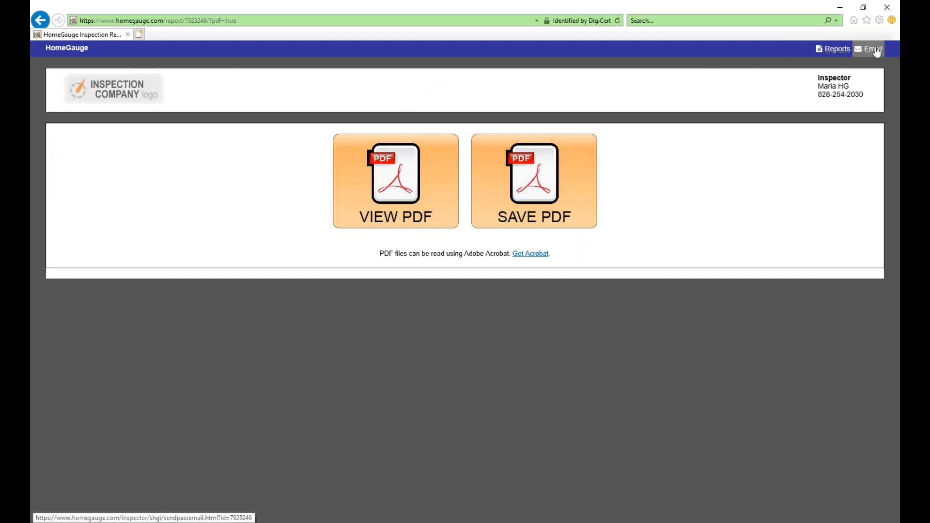
pyautogui.click(41, 20)
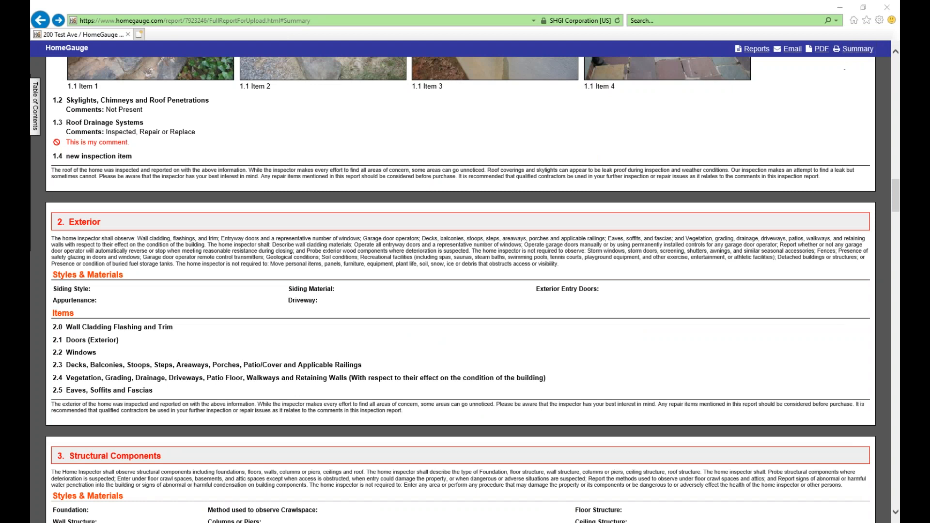
pyautogui.moveTo(899, 141); pyautogui.dragTo(444, 107)
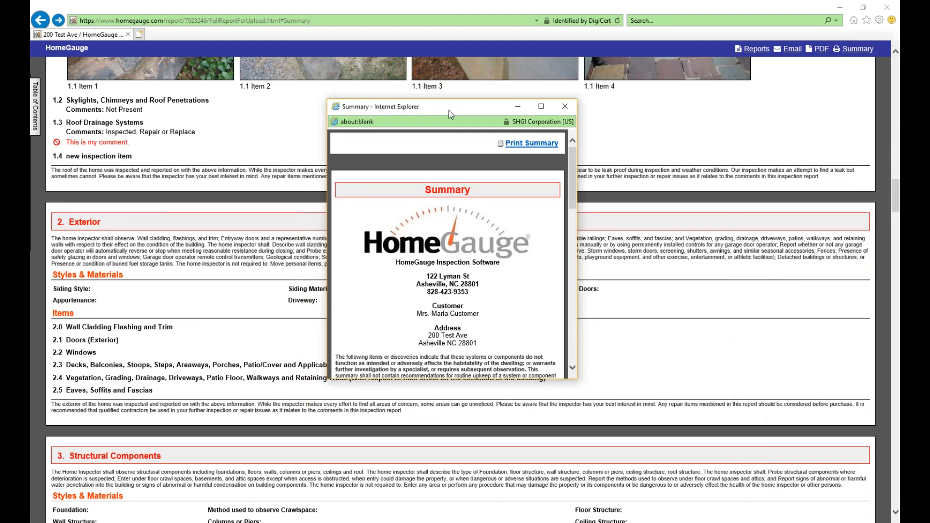
# Scroll through and close the Summary window, then go back to the Dashboard reports list.
pyautogui.moveTo(574, 186); pyautogui.dragTo(566, 149)
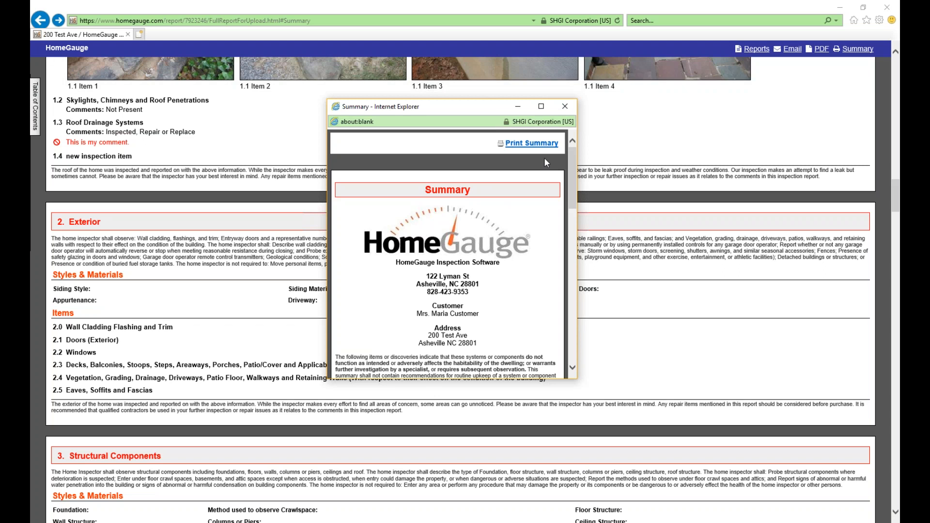
pyautogui.click(568, 108)
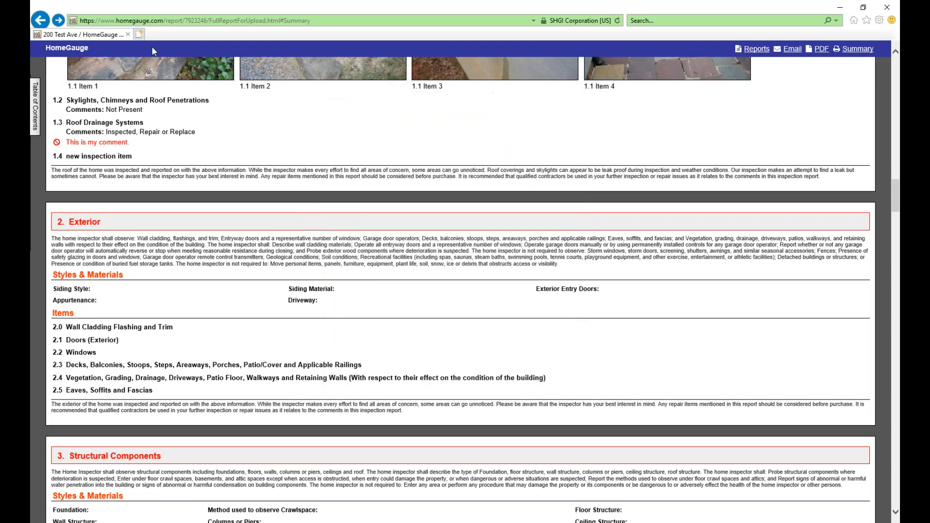
pyautogui.click(39, 20)
pyautogui.click(39, 21)
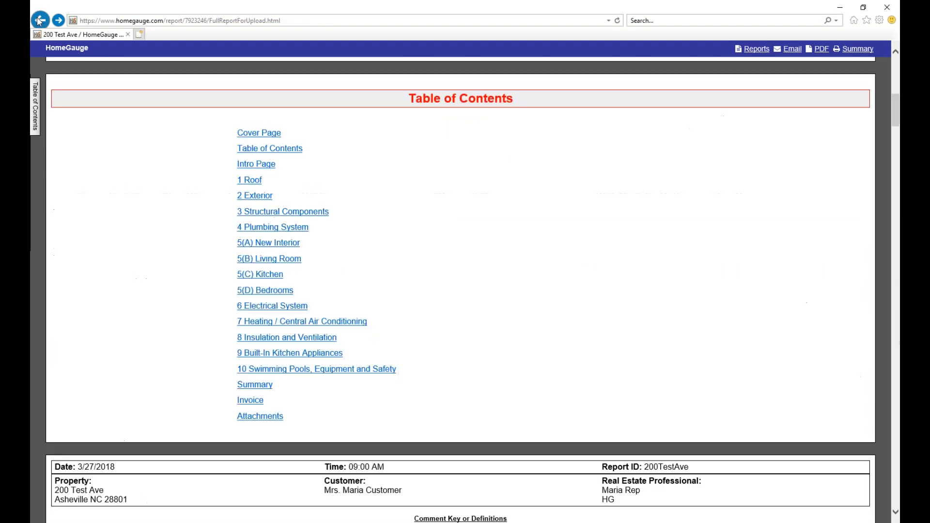
pyautogui.click(39, 20)
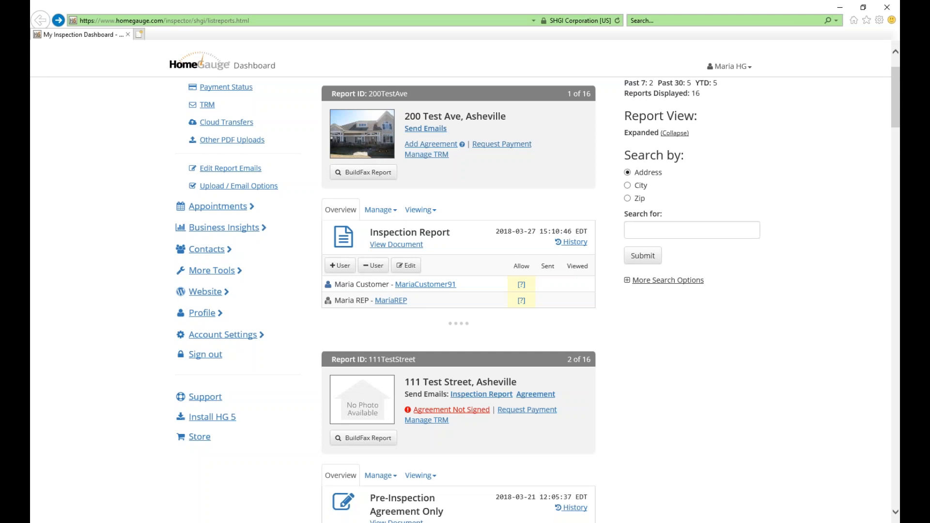
# Open Send Emails for 200 Test Ave and give the agent View access to the Inspection Report.
pyautogui.click(433, 130)
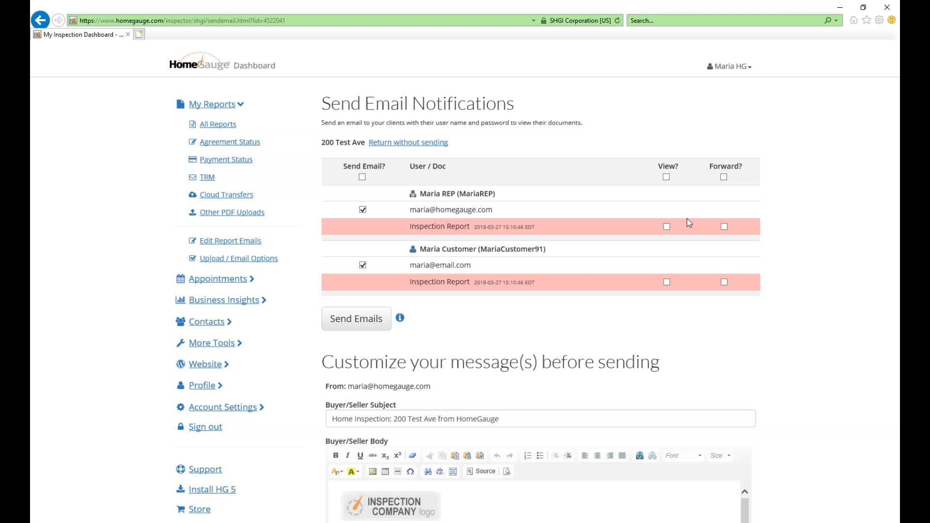
pyautogui.click(667, 227)
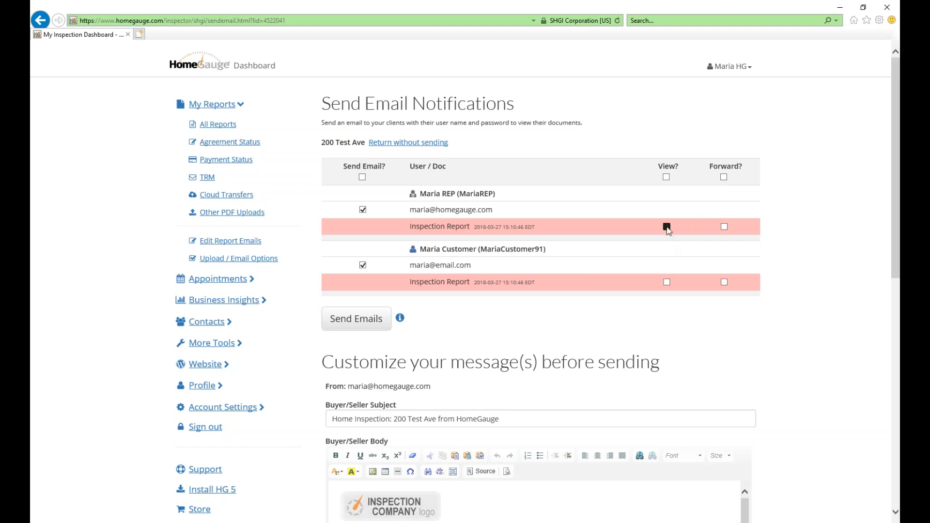
# Tick View and Forward in the customer's Inspection Report row.
pyautogui.click(667, 283)
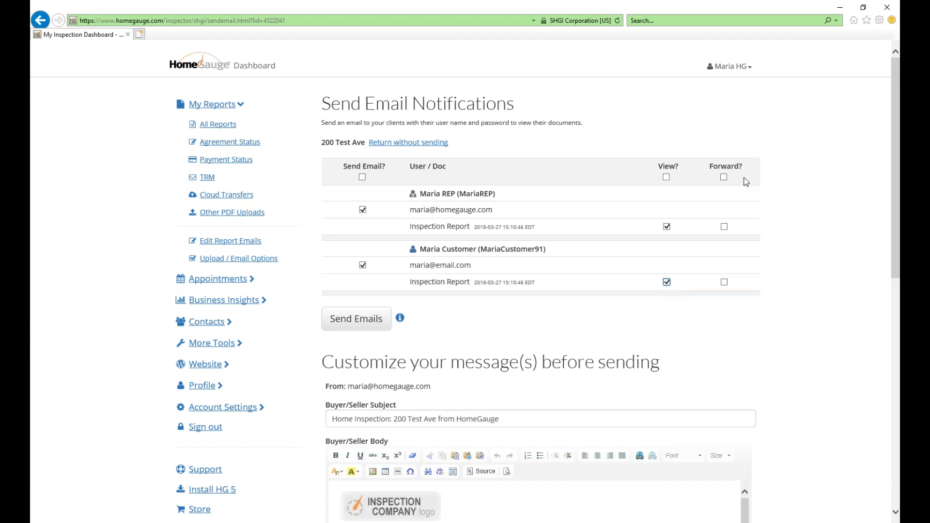
pyautogui.click(725, 285)
pyautogui.scroll(-2, 854, 168)
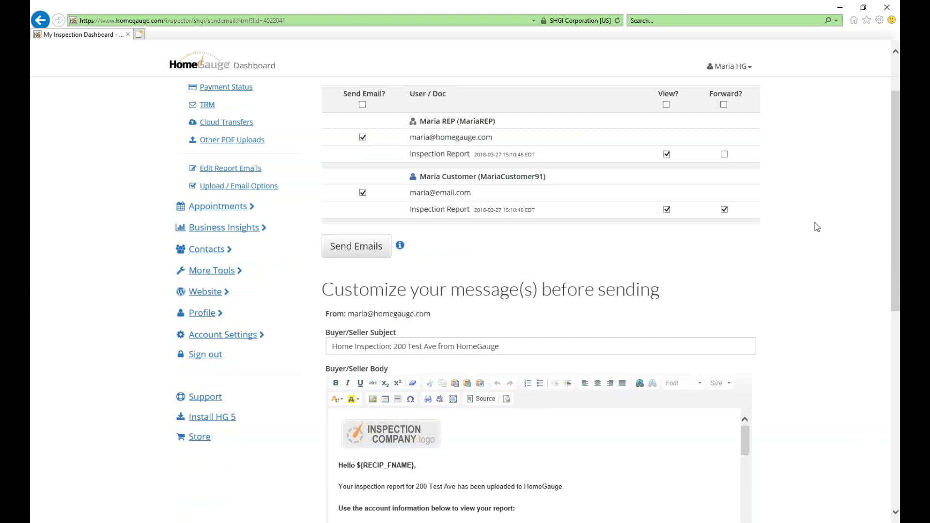
pyautogui.scroll(-5, 820, 226)
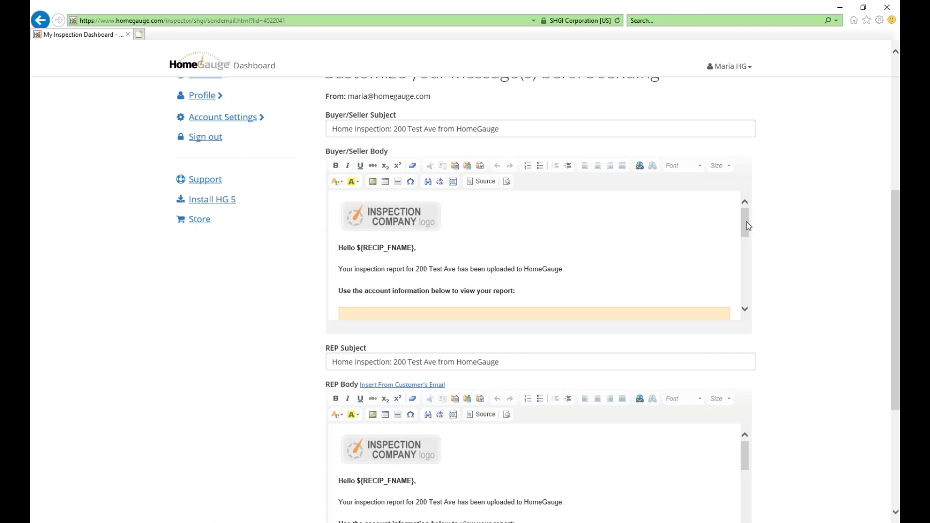
pyautogui.scroll(-3, 747, 226)
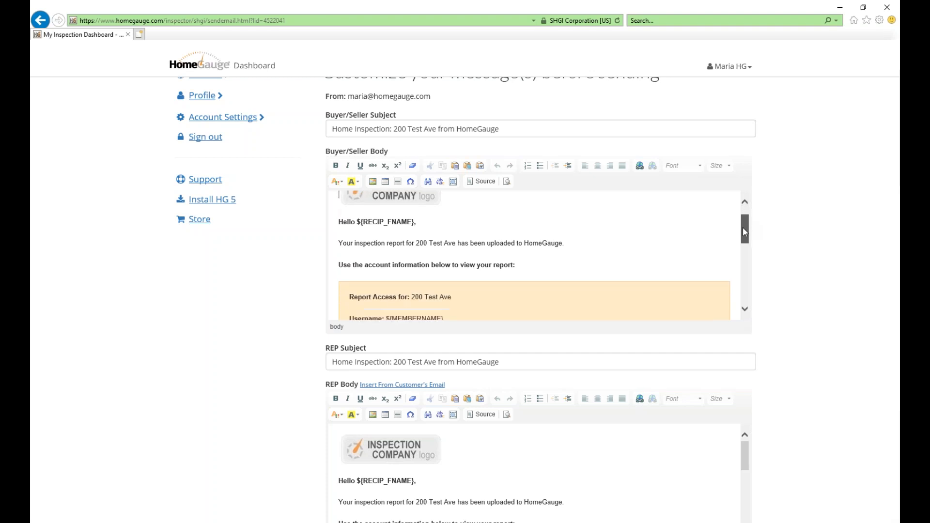
pyautogui.scroll(-2, 741, 251)
pyautogui.scroll(-1, 740, 251)
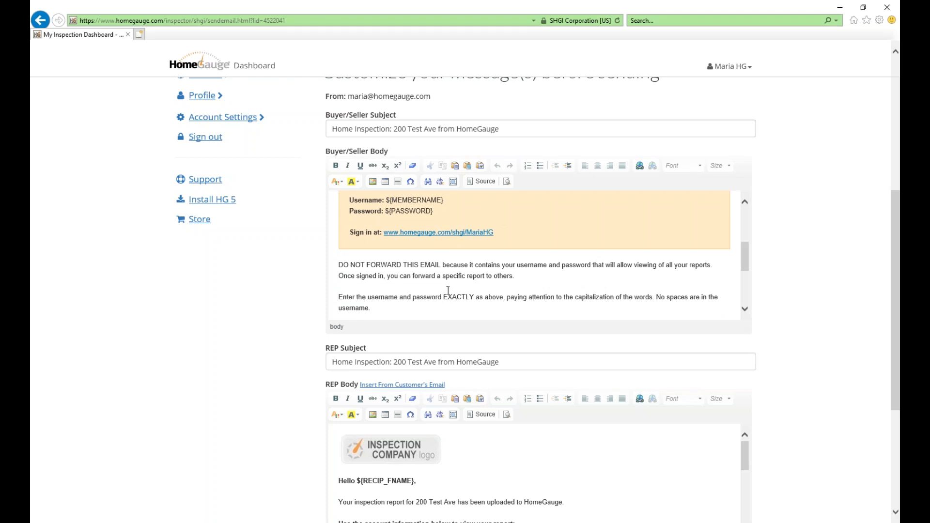
pyautogui.scroll(1, 446, 291)
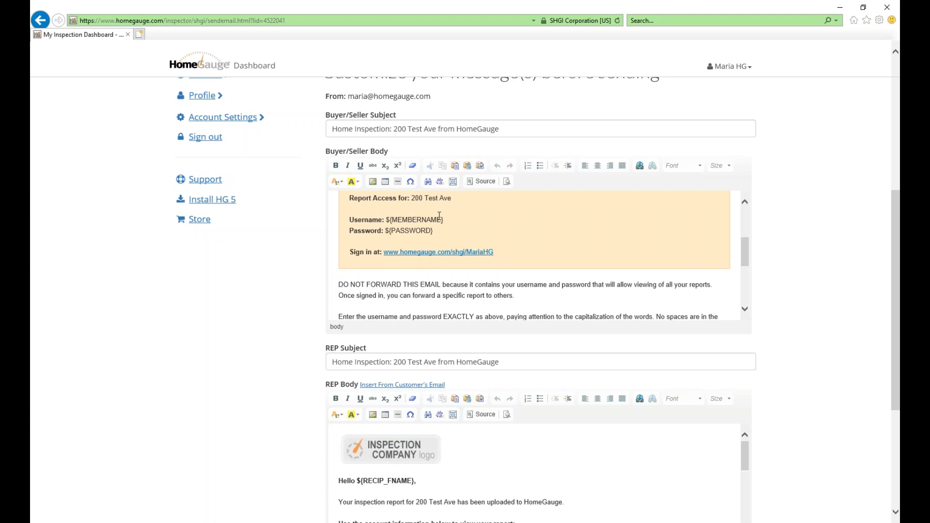
pyautogui.scroll(-1, 481, 225)
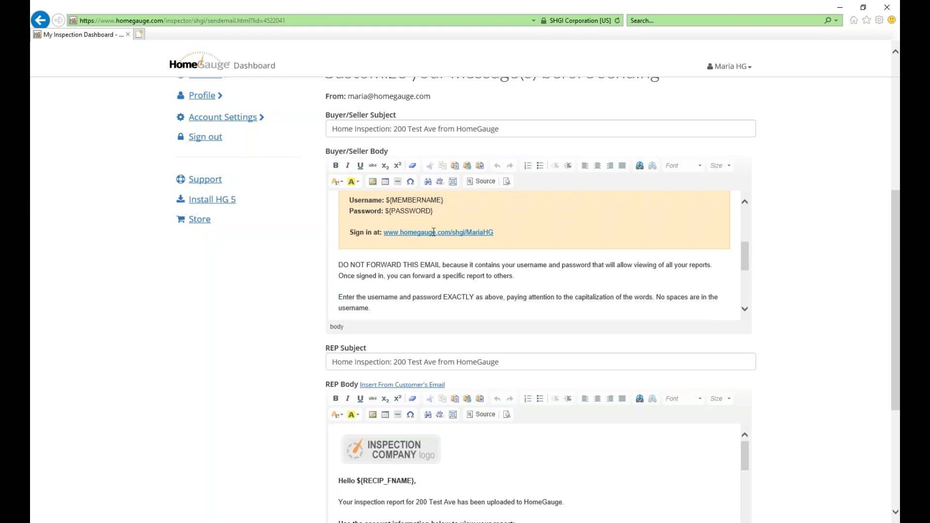
pyautogui.scroll(-4, 532, 269)
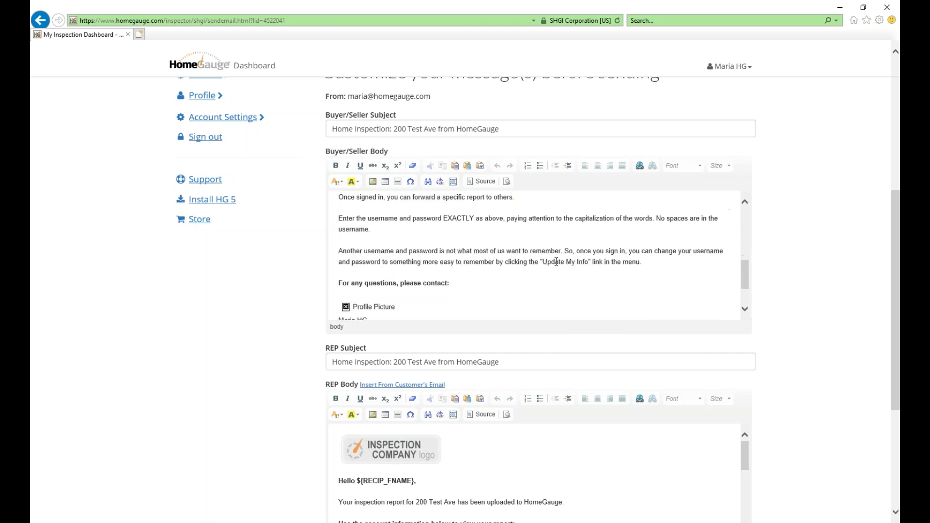
pyautogui.scroll(-3, 556, 262)
pyautogui.scroll(-3, 828, 208)
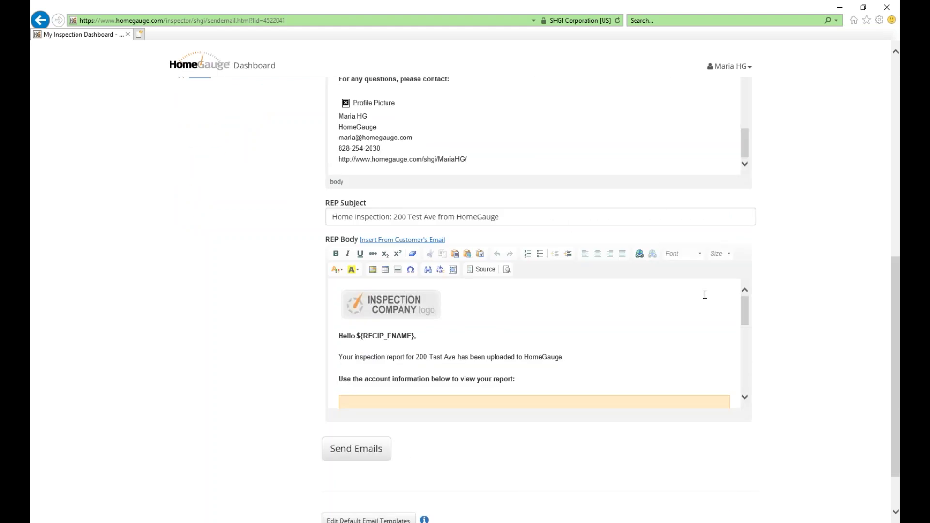
pyautogui.moveTo(747, 319); pyautogui.dragTo(759, 392)
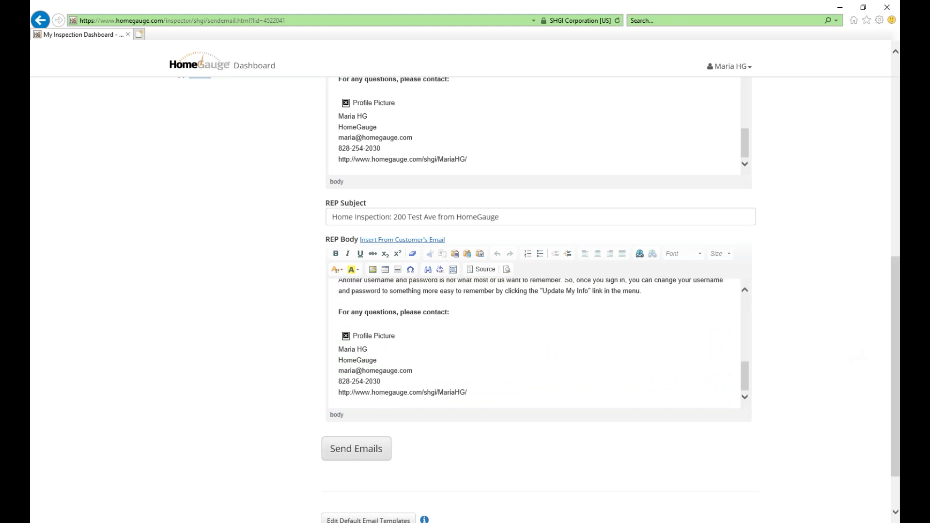
# Send the notification emails to customer and agent, then go to All Reports.
pyautogui.click(356, 455)
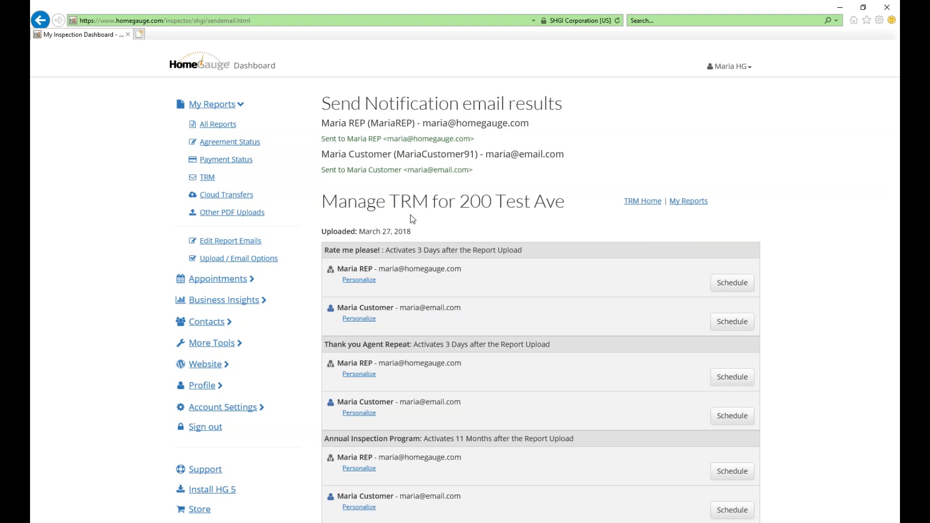
pyautogui.click(221, 129)
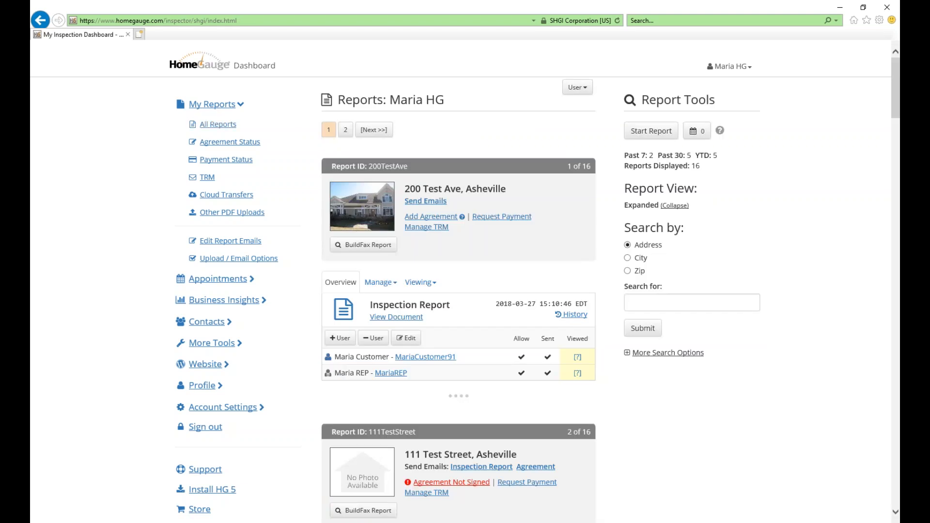
pyautogui.scroll(-3, 465, 300)
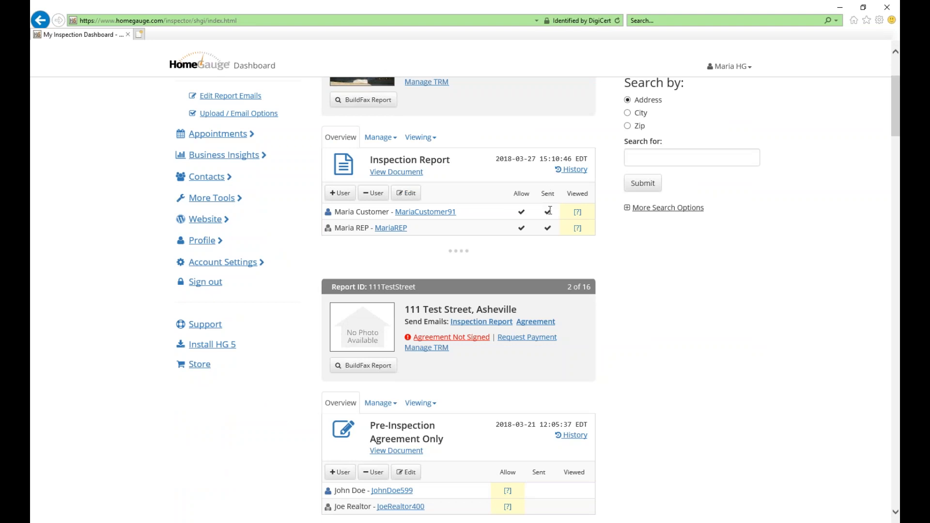
pyautogui.moveTo(548, 227)
# Under Viewing > Edit Permissions, tick the agent's Forward box and set permissions.
pyautogui.click(413, 140)
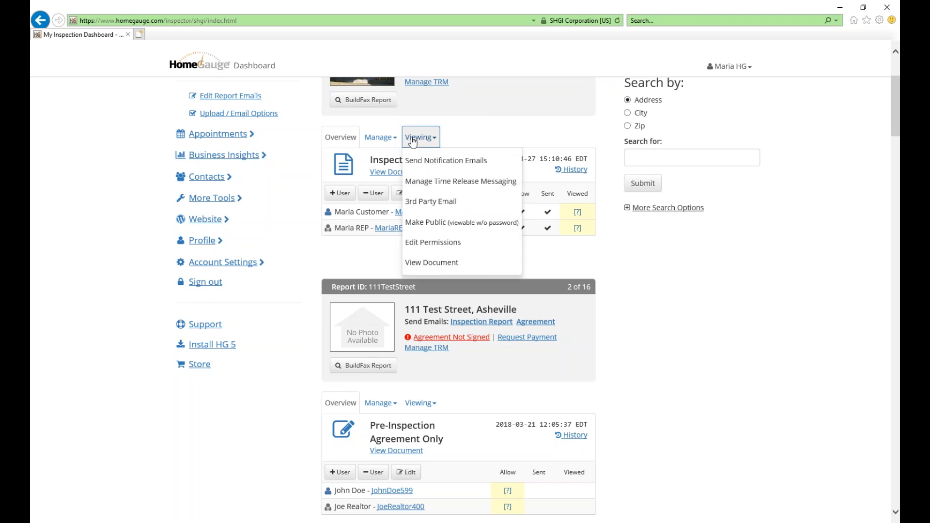
pyautogui.click(443, 247)
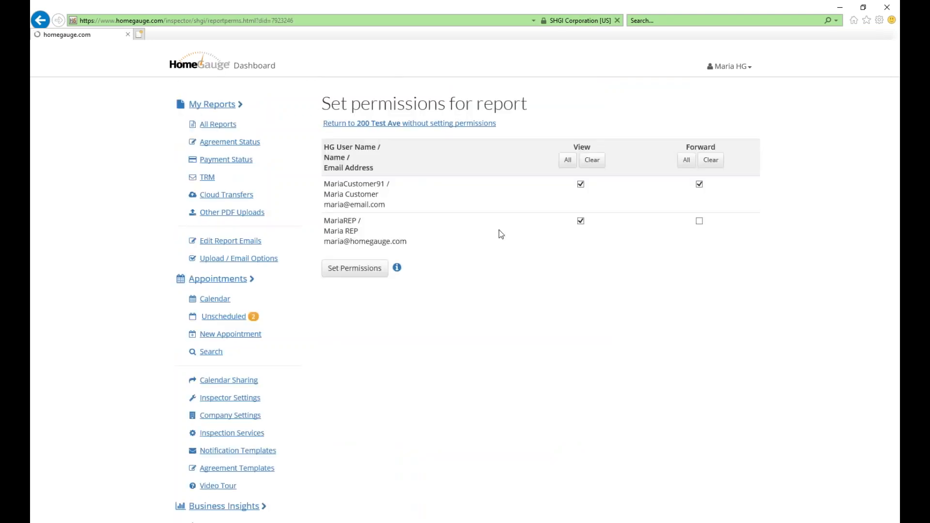
pyautogui.click(698, 221)
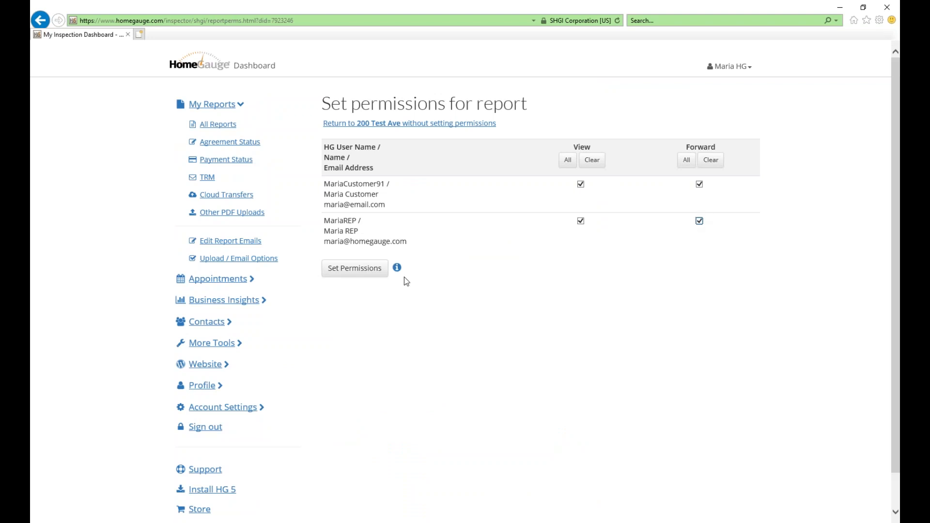
pyautogui.click(355, 270)
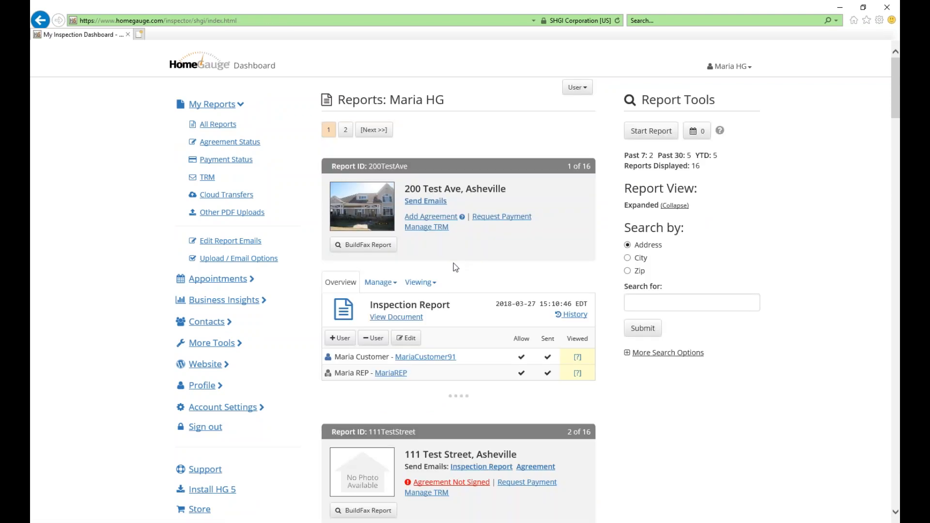
pyautogui.scroll(-2, 454, 263)
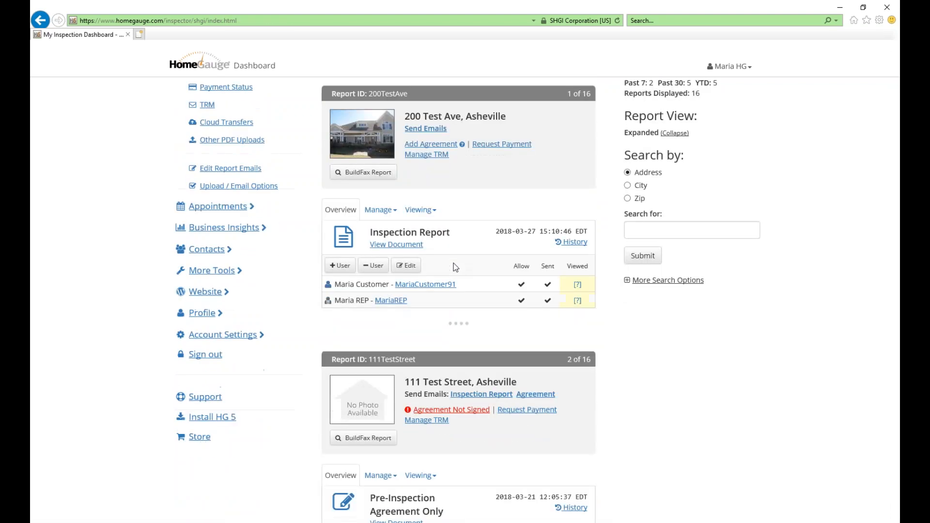